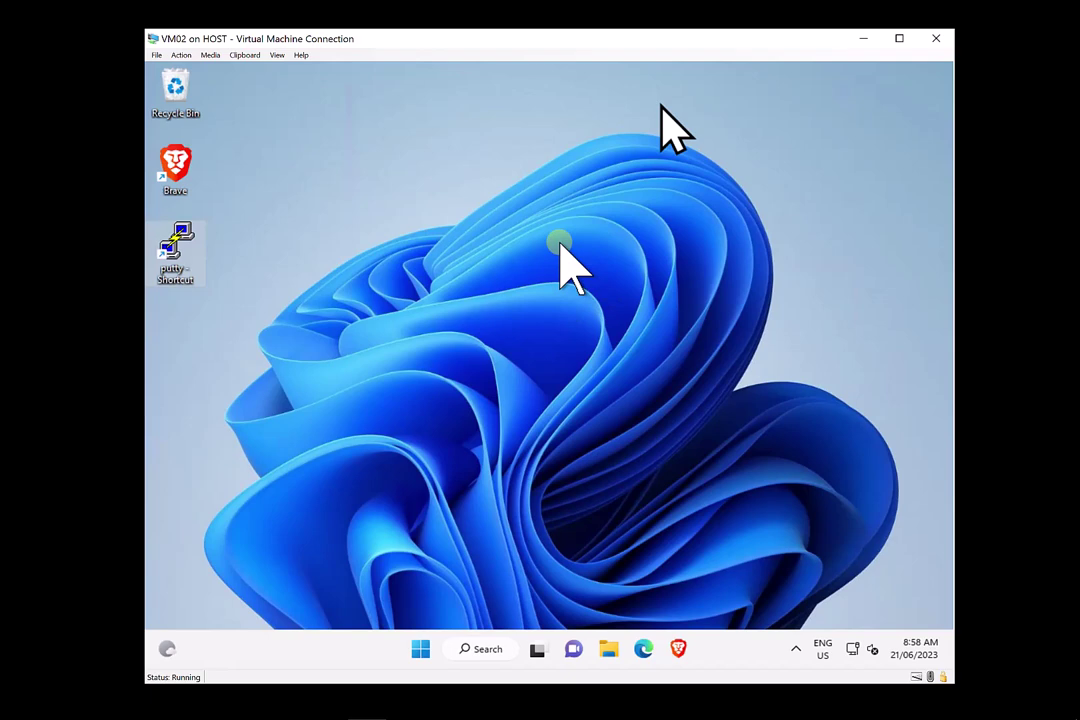
- Test that PuTTY and Brave launch from the VM02 desktop, closing each one after checking it
double_click(186, 262)
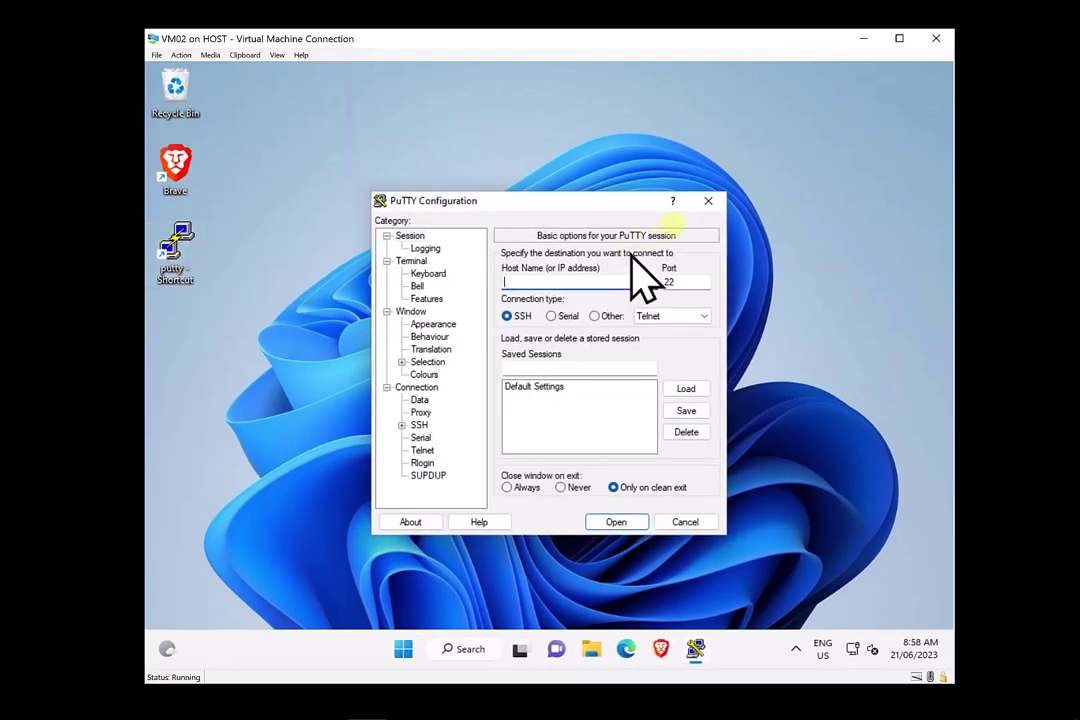
left_click(709, 201)
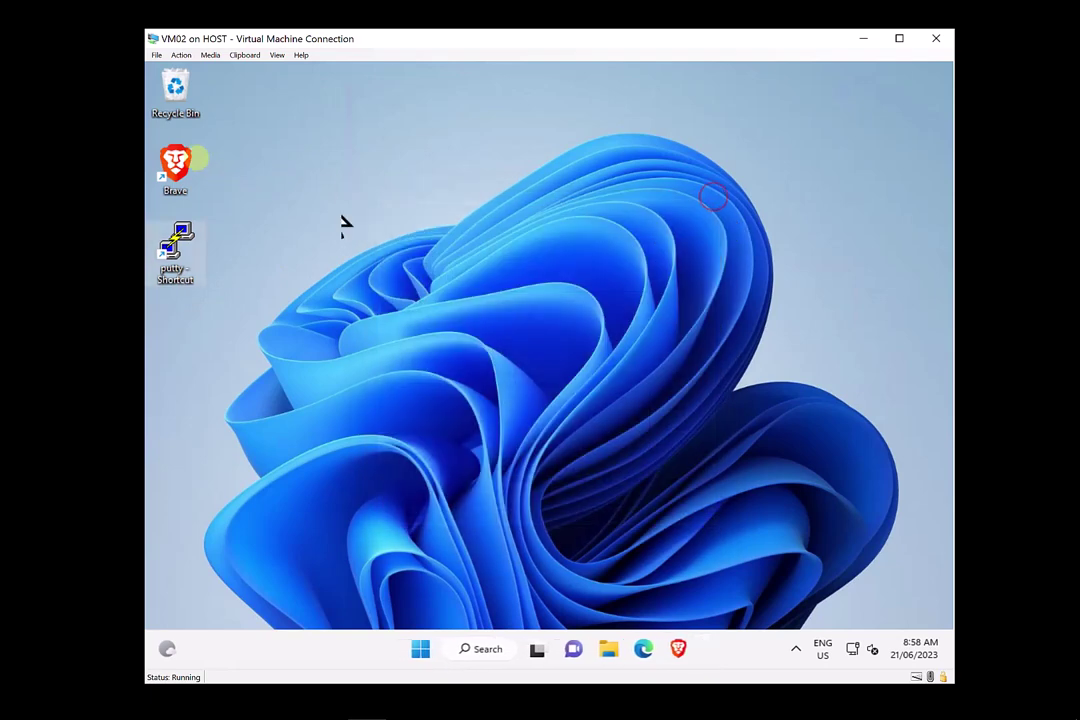
double_click(176, 160)
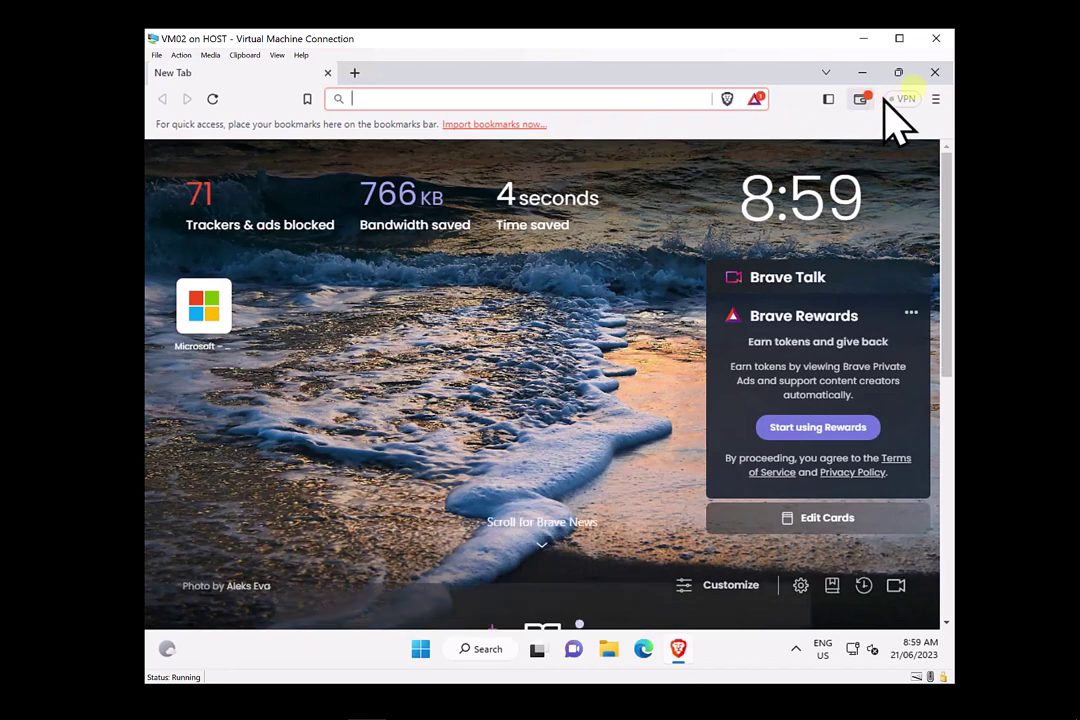
left_click(944, 73)
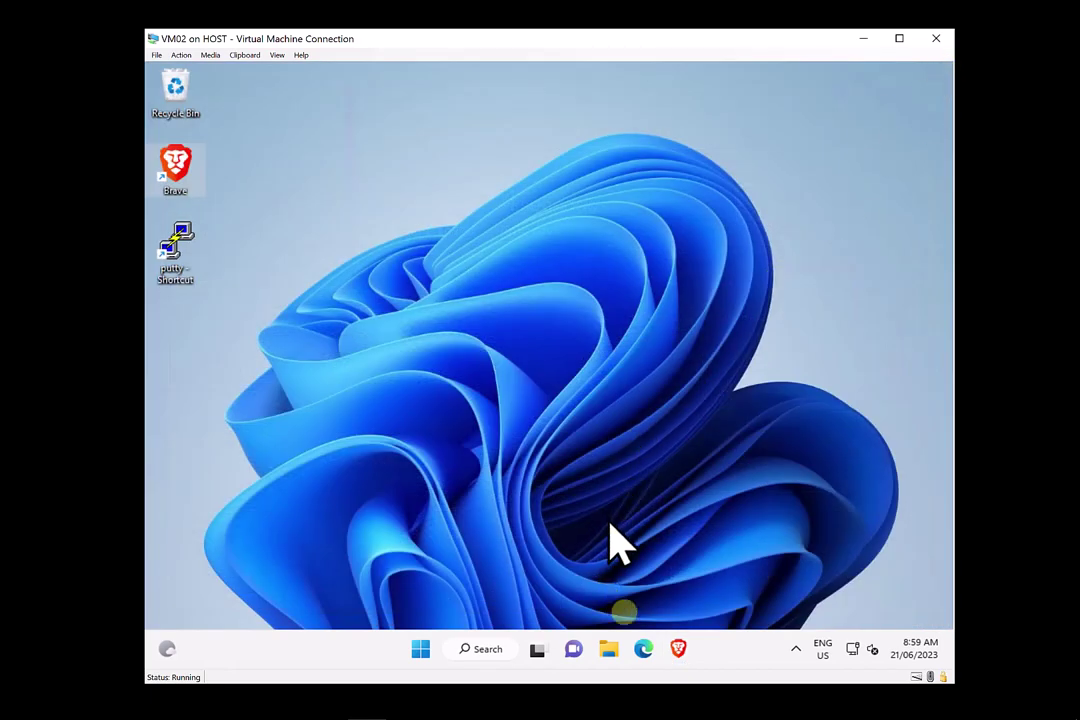
- Test Microsoft Edge on VM02 by loading the eBay site, and close the browser
left_click(643, 650)
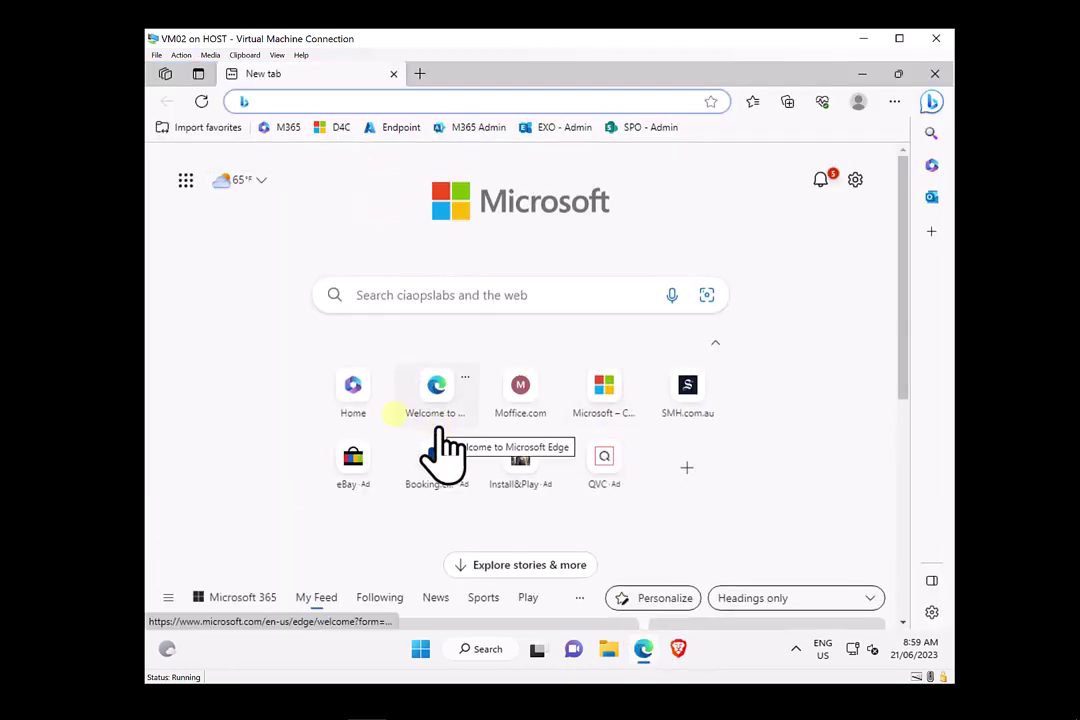
left_click(357, 462)
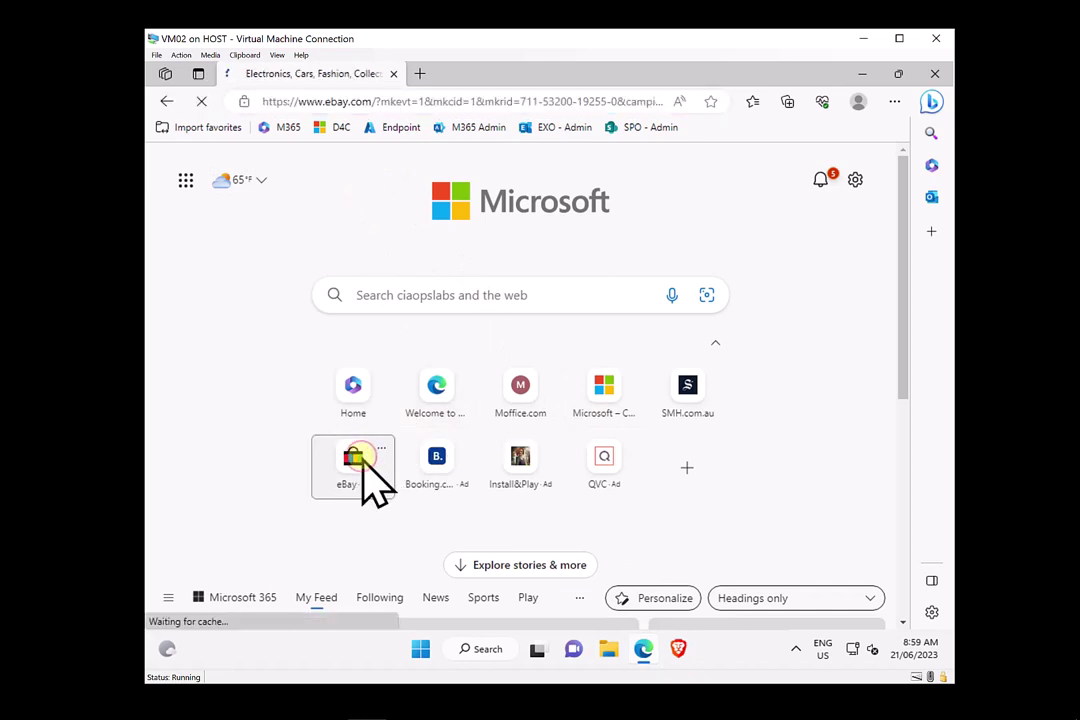
left_click(394, 74)
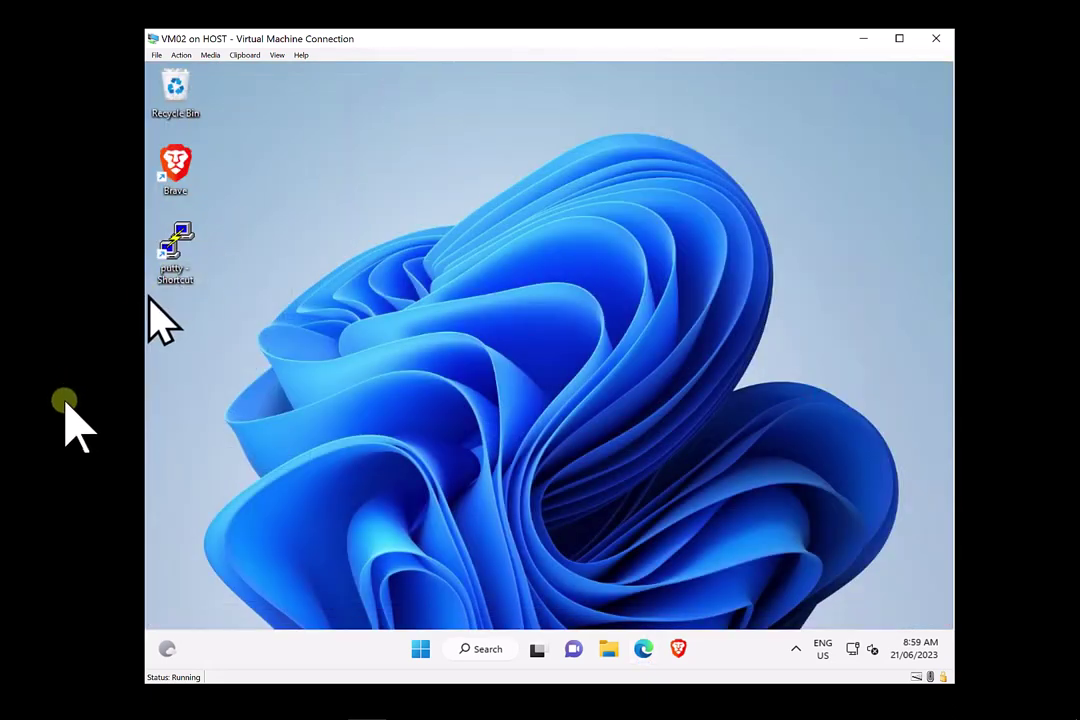
- Switch to the Intune admin center in the host's Edge browser and show the list of Windows devices
key("super")
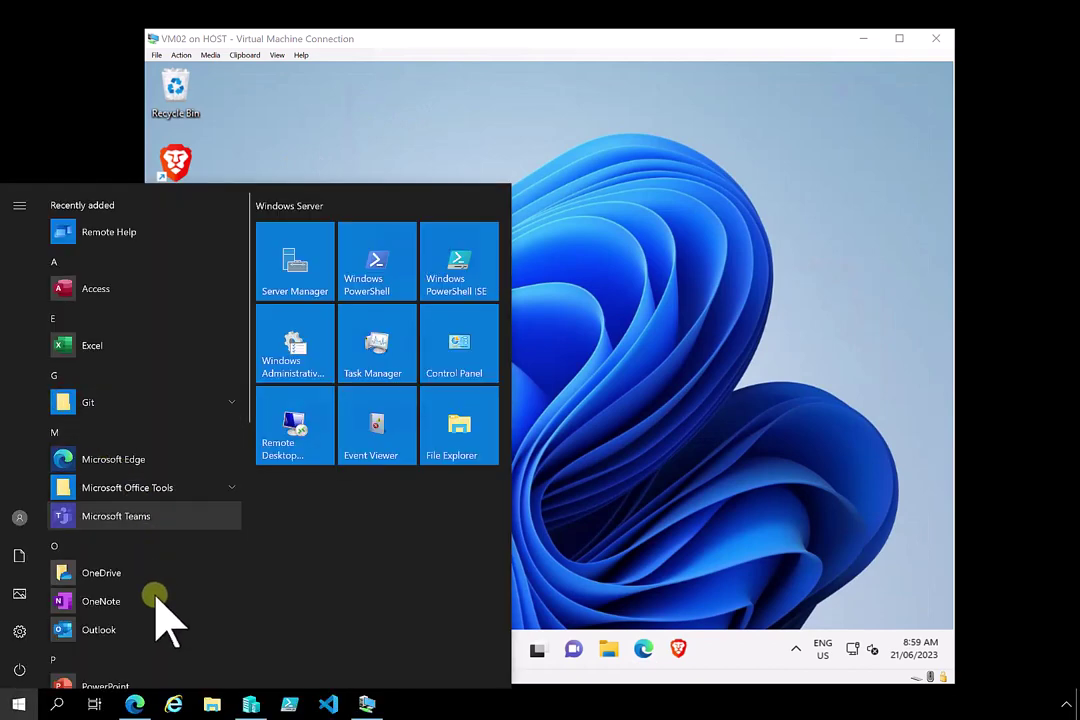
left_click(135, 705)
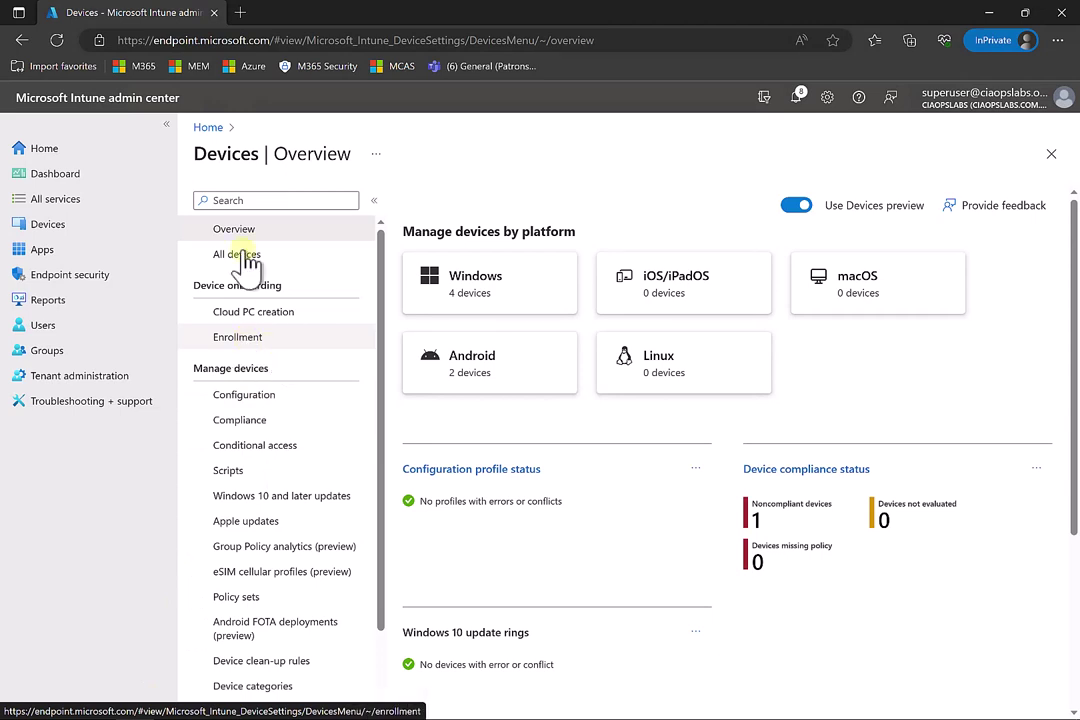
left_click(438, 290)
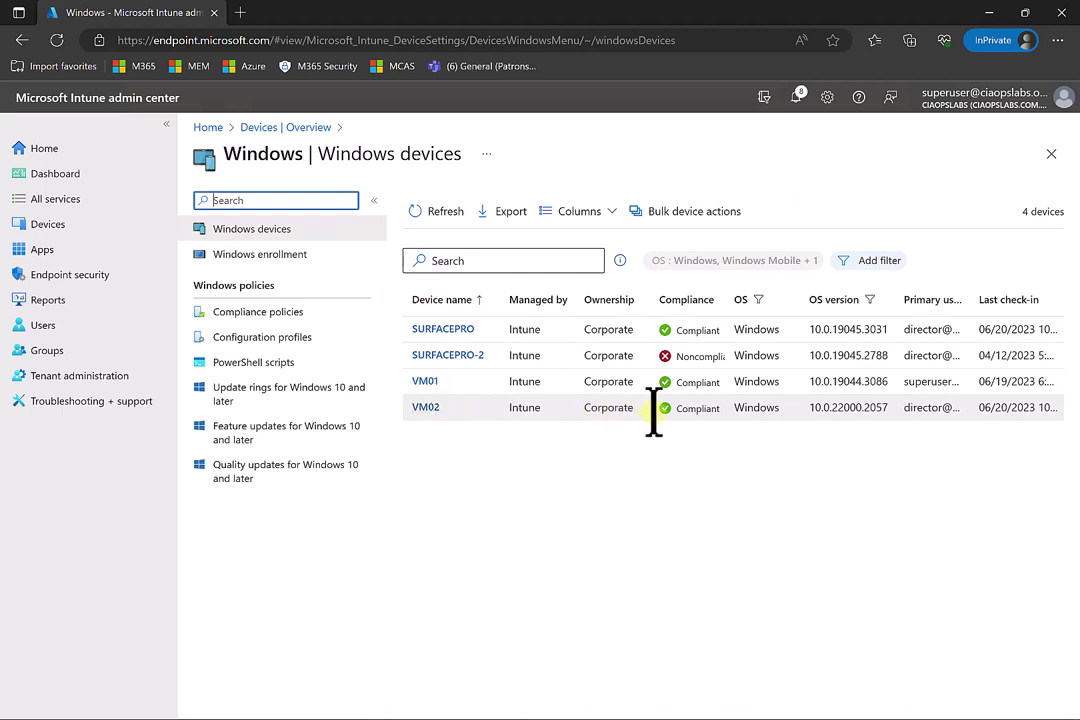
- Start a new Windows configuration profile for Windows 10 and later using the Endpoint protection template
left_click(262, 345)
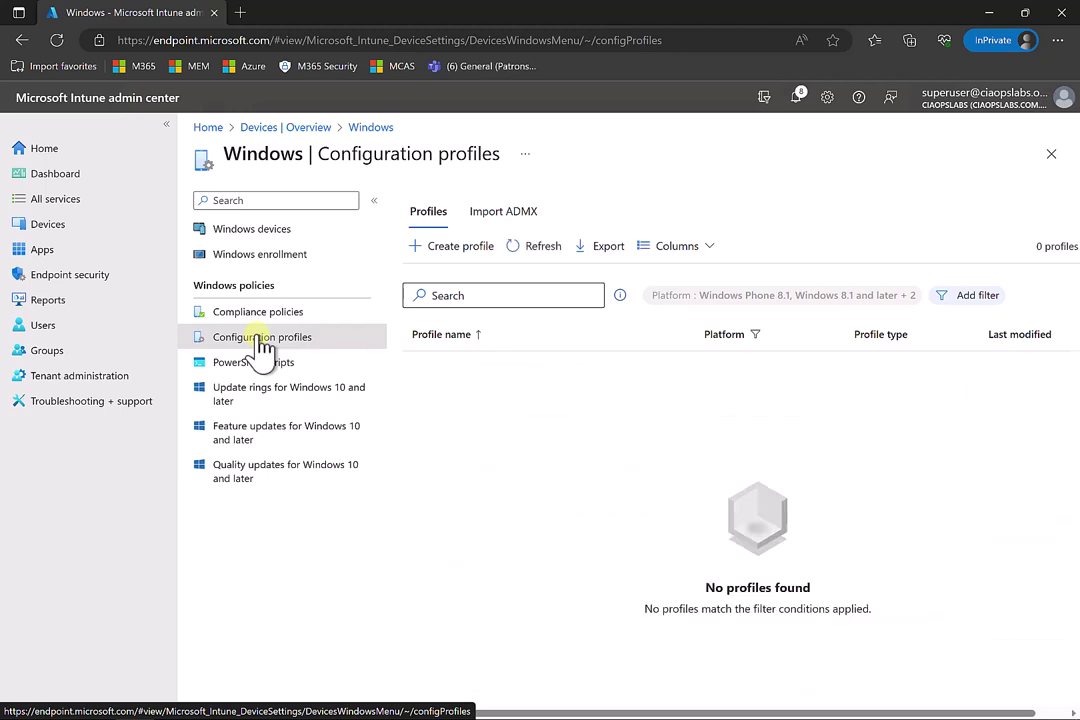
left_click(453, 255)
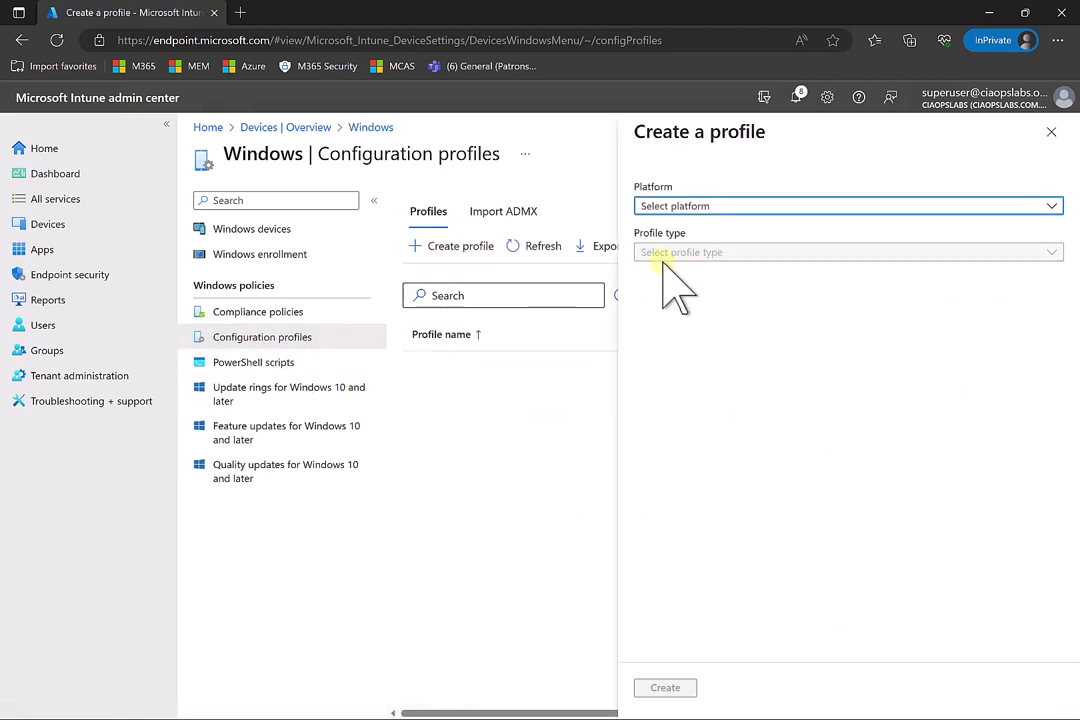
left_click(664, 207)
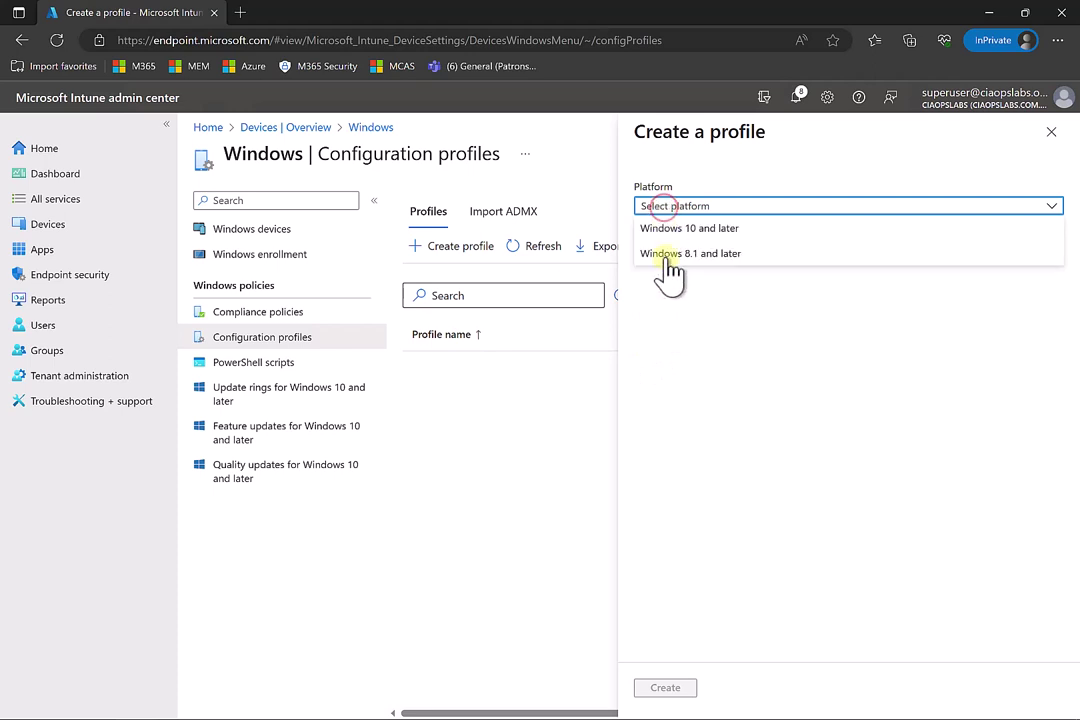
left_click(664, 230)
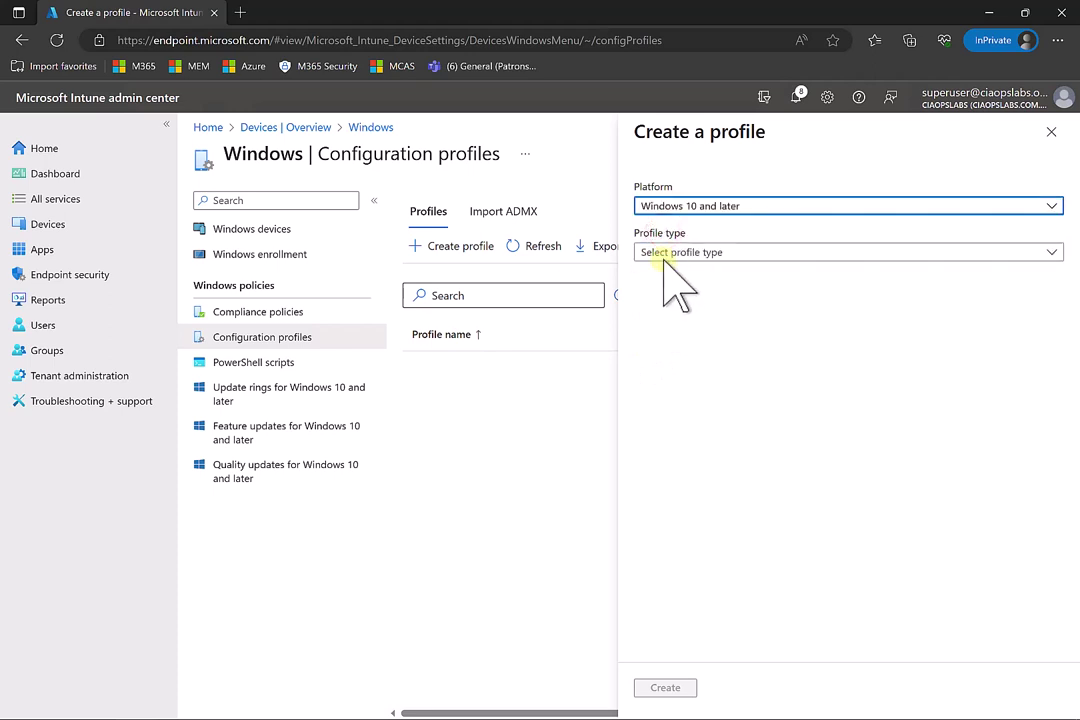
left_click(661, 256)
left_click(651, 303)
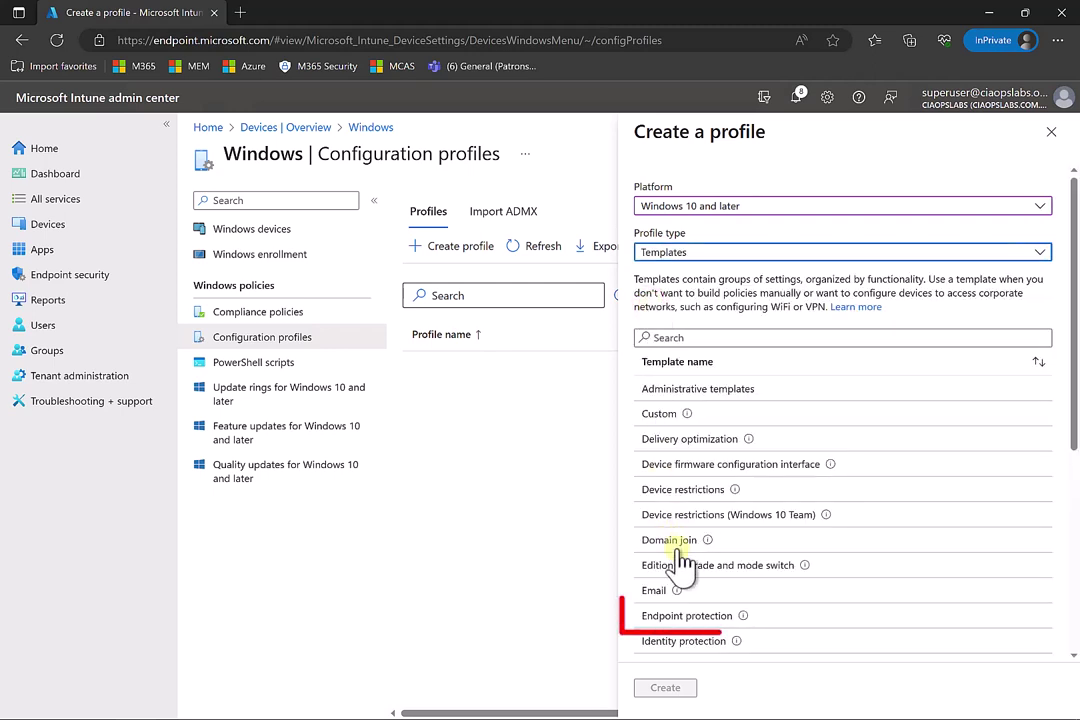
left_click(670, 620)
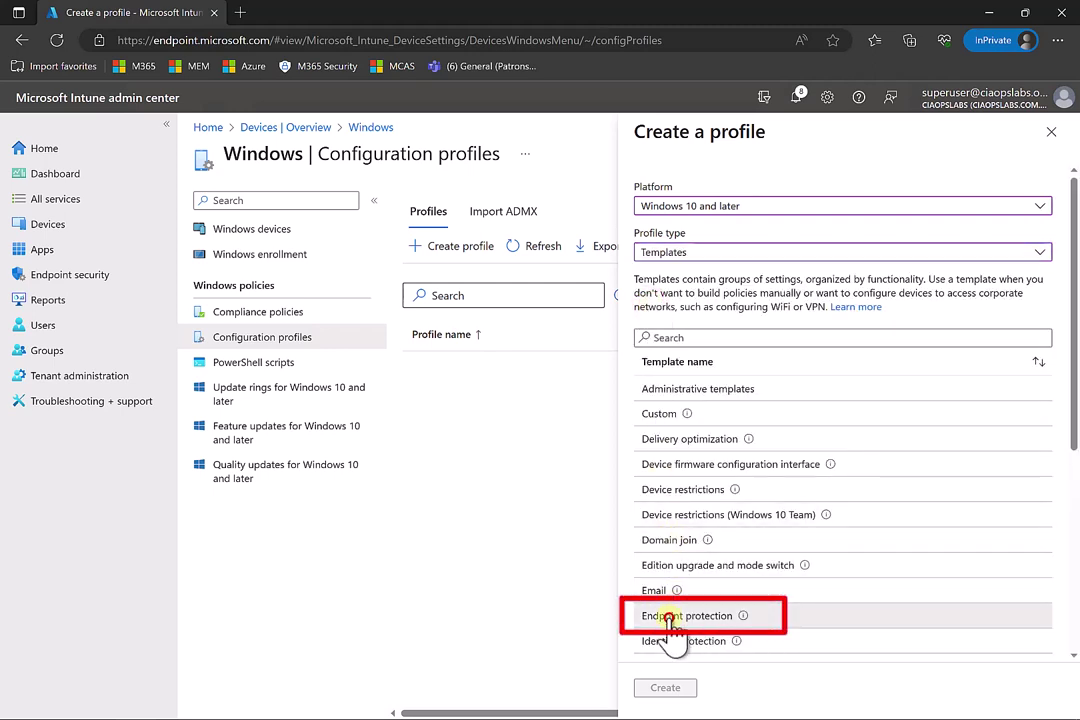
left_click(665, 689)
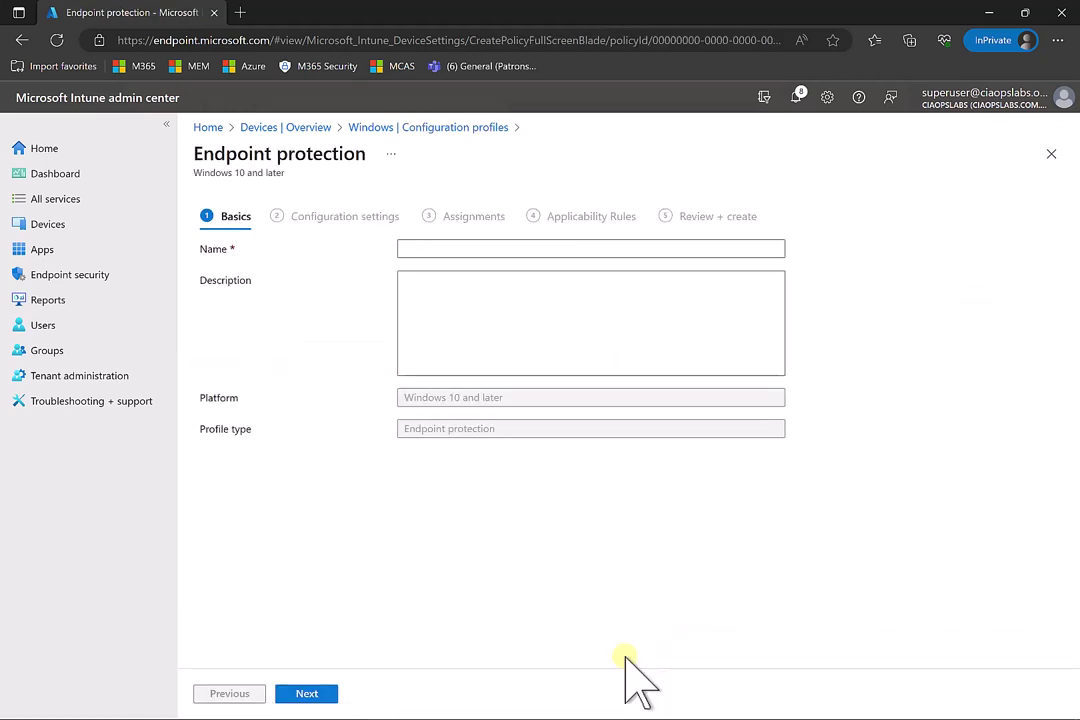
- Name the profile "Win 10 Ep" and proceed to its configuration settings
left_click(414, 250)
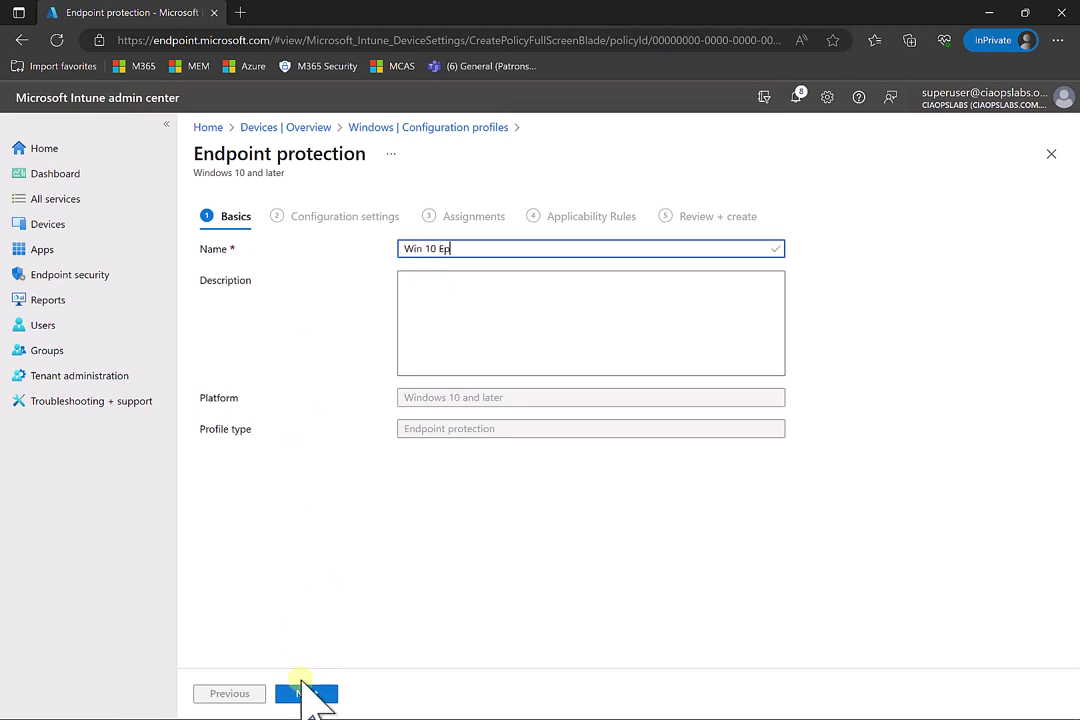
left_click(307, 694)
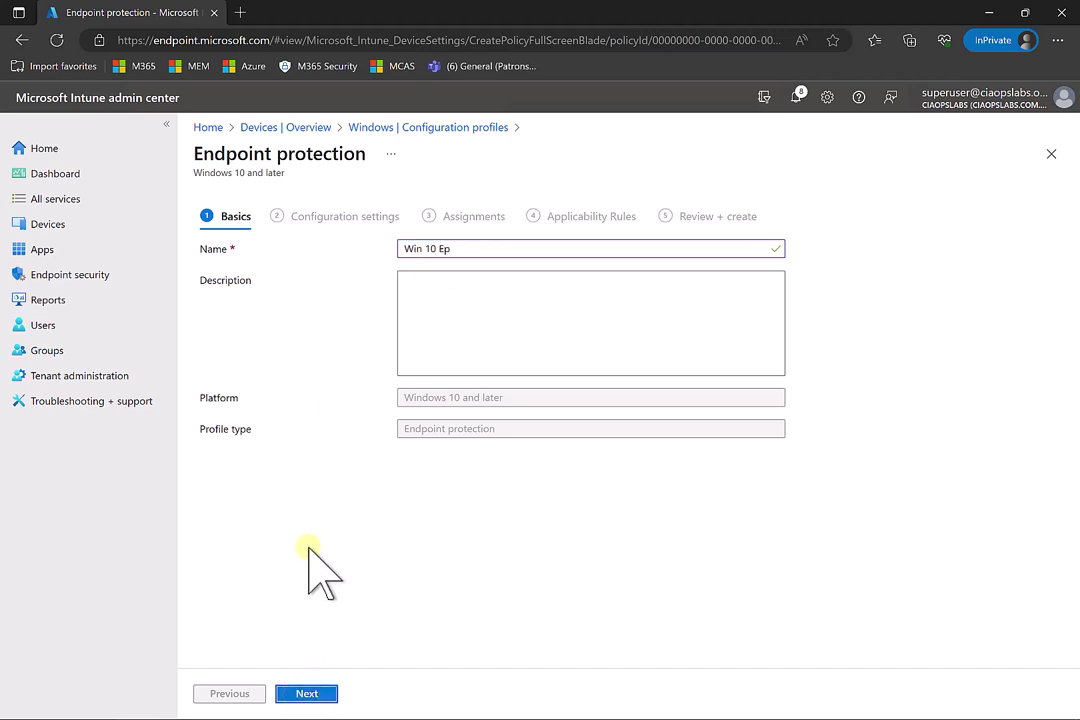
left_click(289, 697)
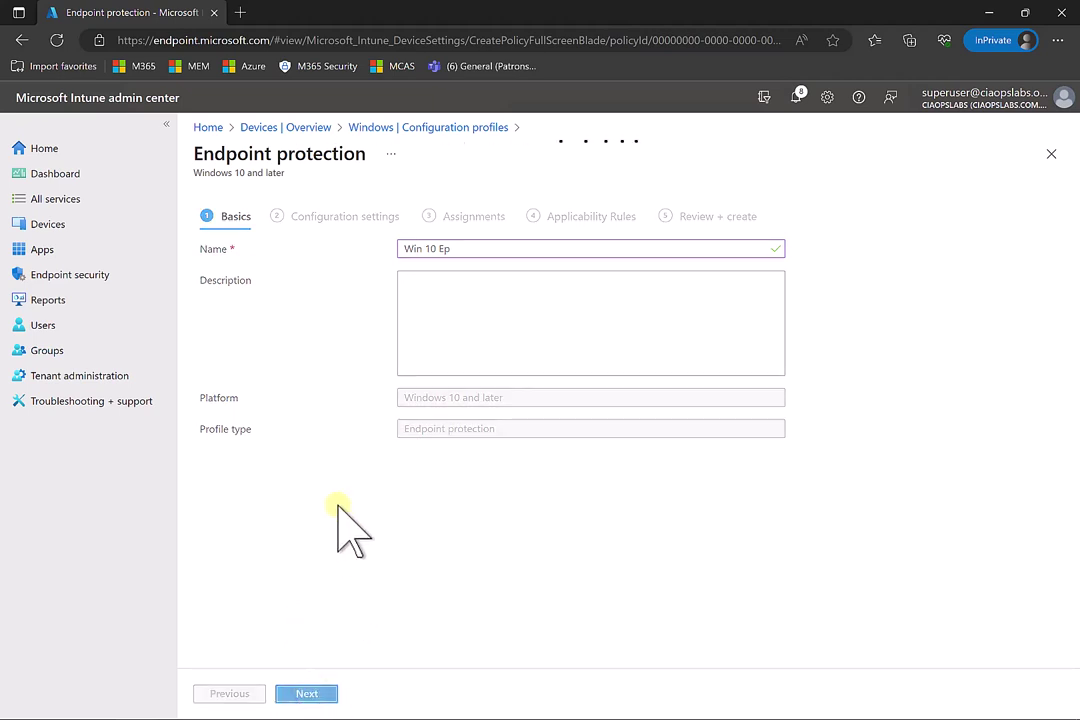
- Set the Microsoft Defender Application Control code integrity policies to Enforce and continue to the assignments
left_click(368, 405)
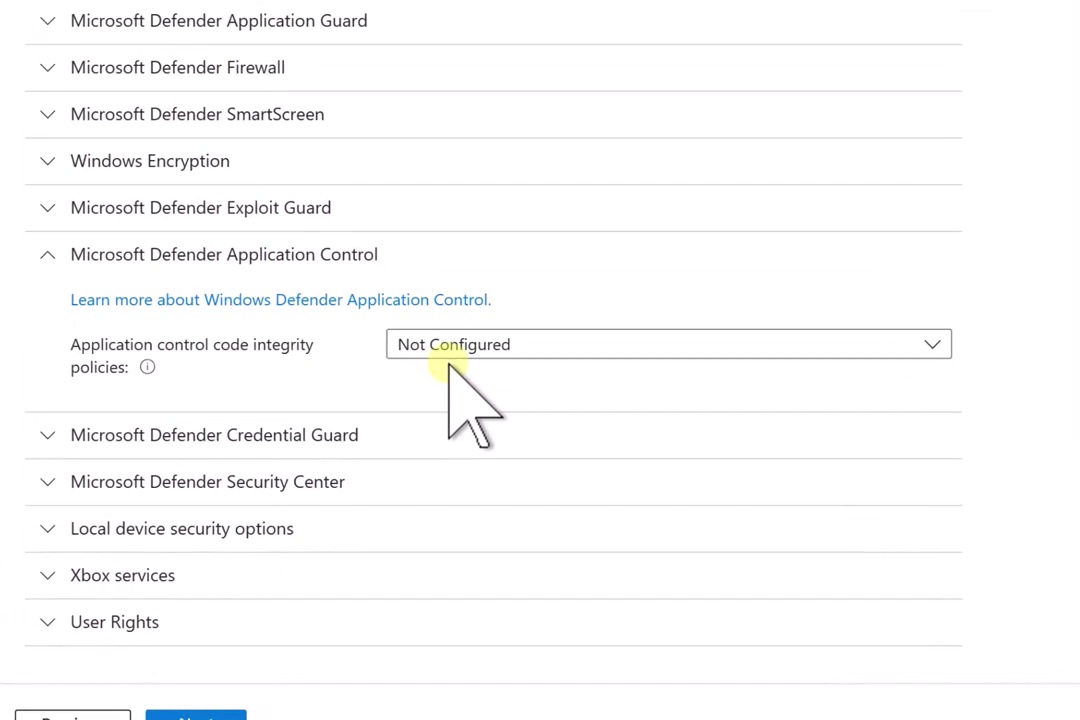
left_click(908, 342)
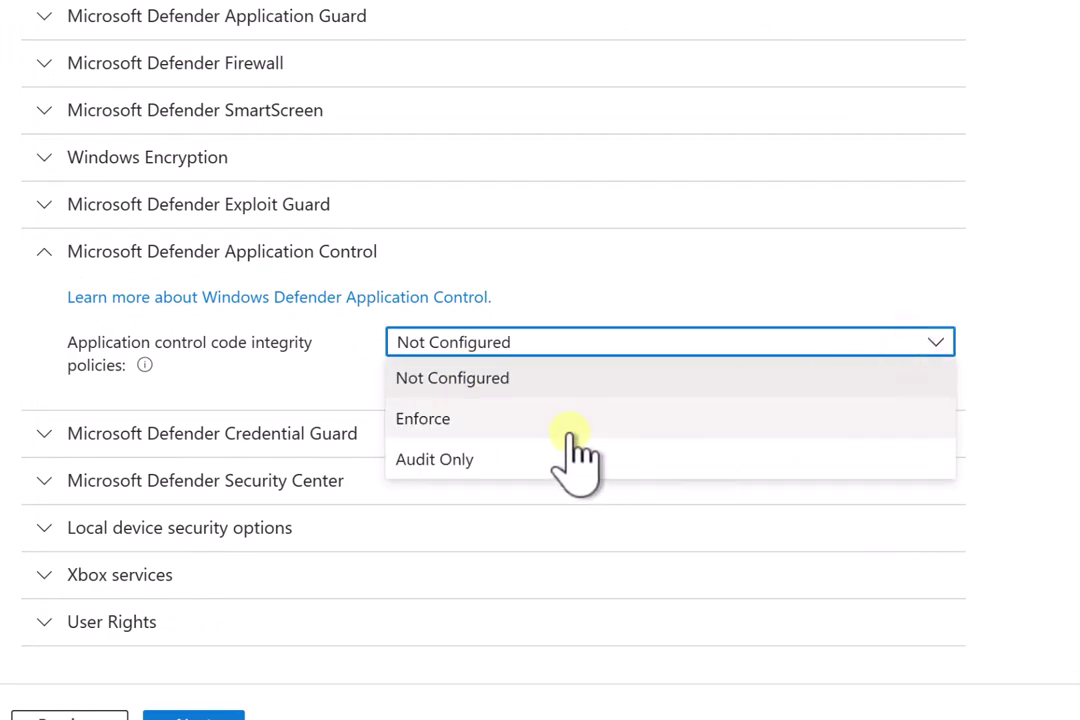
left_click(570, 425)
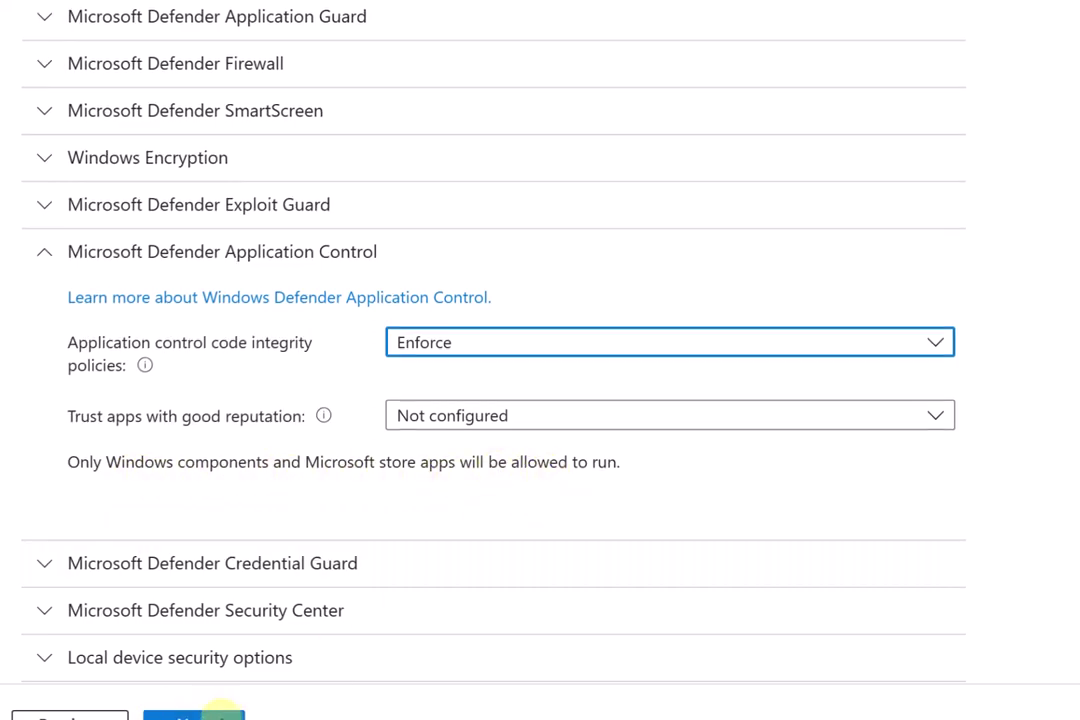
left_click(205, 716)
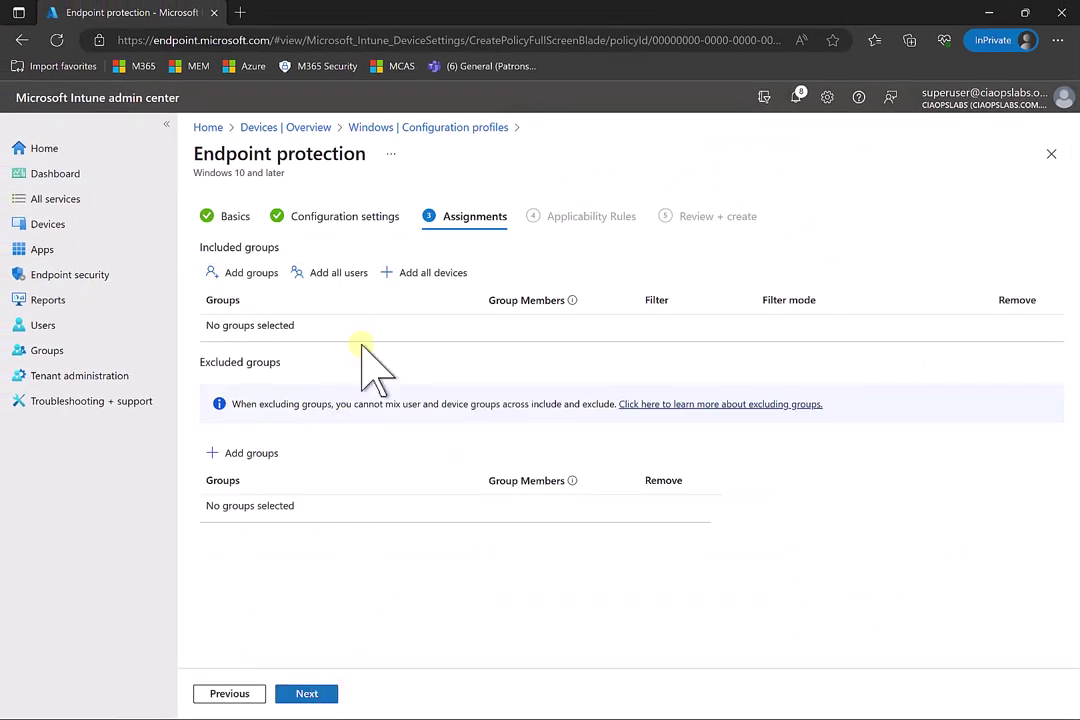
- Assign the profile to all devices, leave the applicability rules empty and create the profile
left_click(418, 283)
left_click(316, 695)
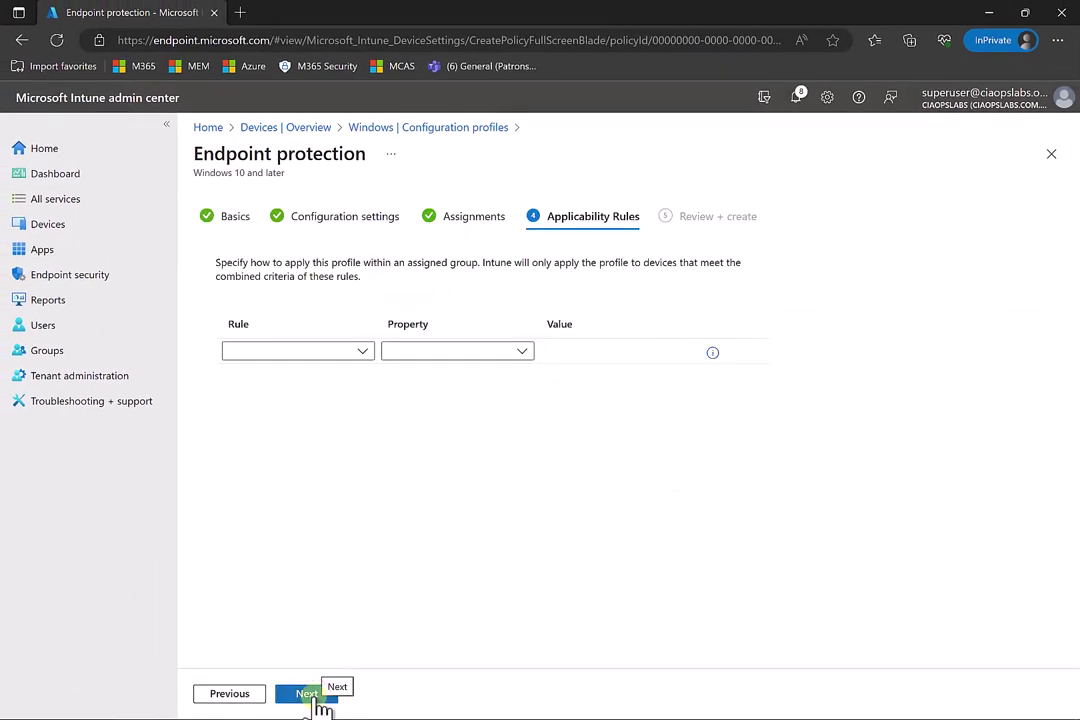
left_click(310, 695)
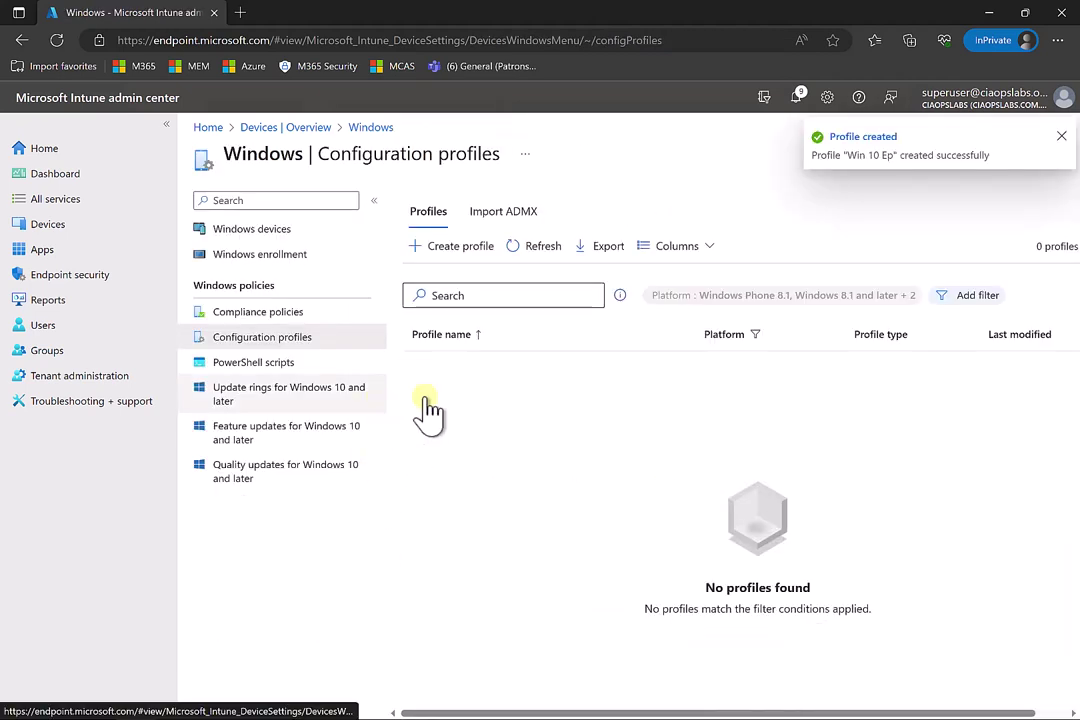
- Refresh the profile list, open Win 10 Ep and review its assignments and Microsoft Defender Application Control settings
left_click(537, 262)
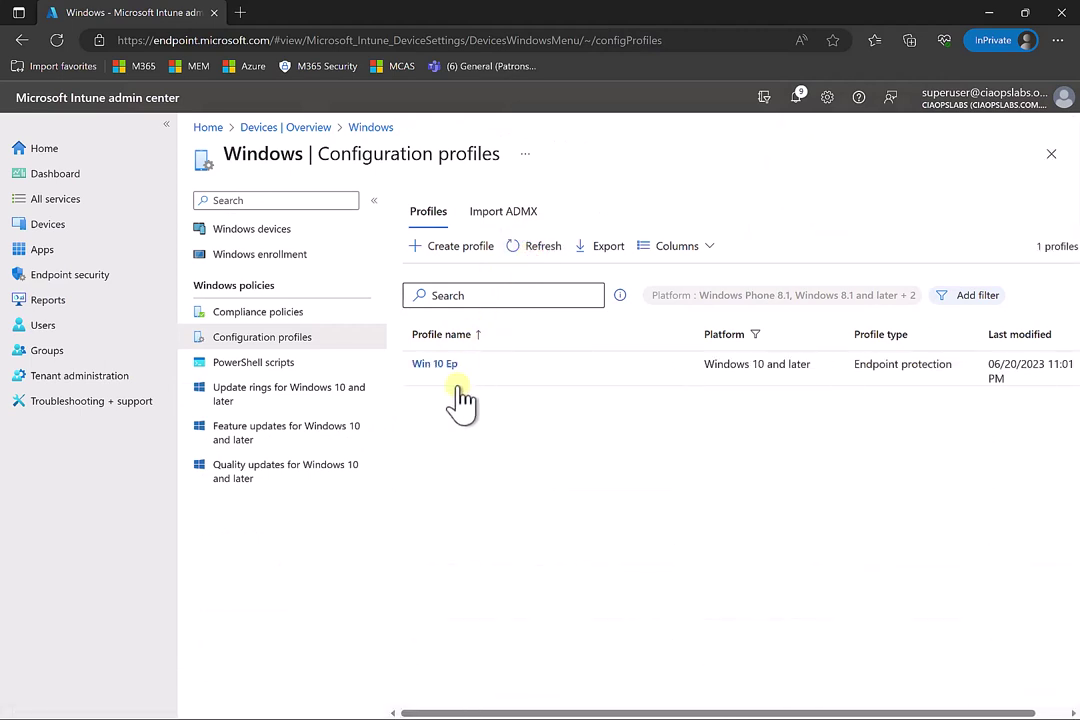
left_click(442, 365)
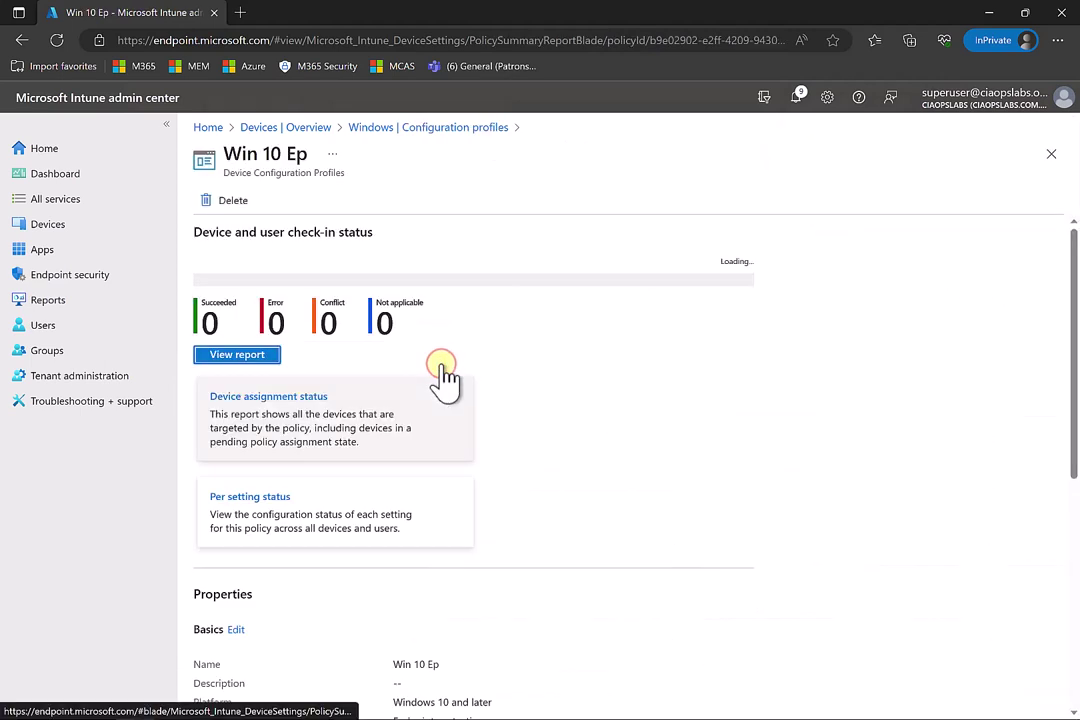
scroll(435, 452, "down", 4)
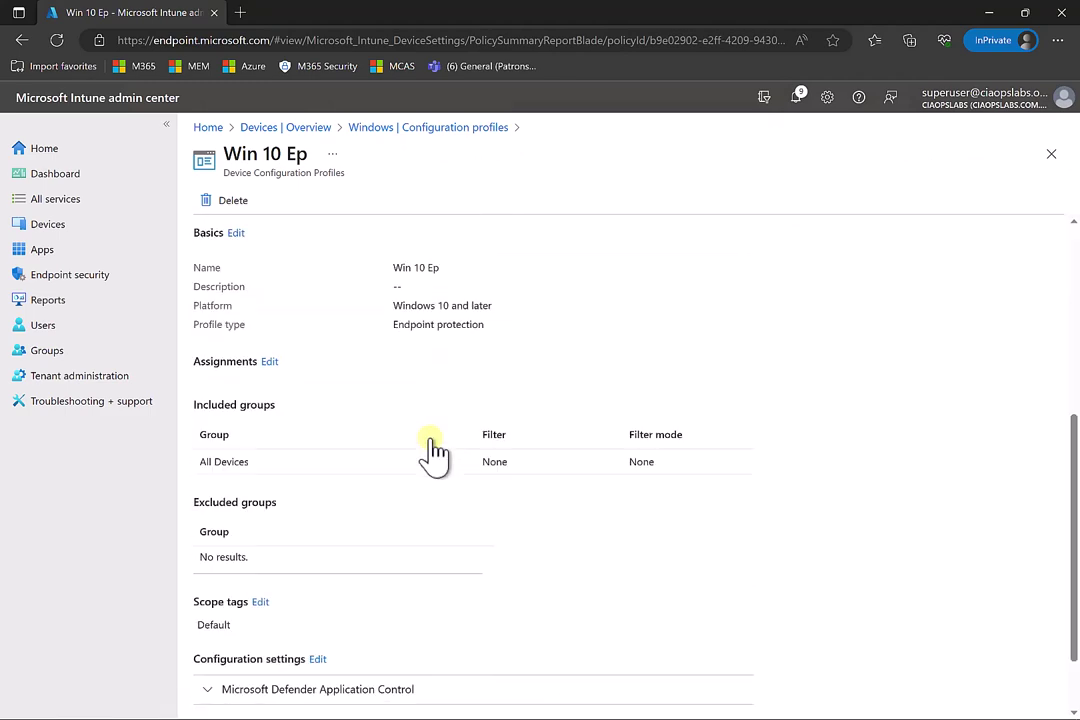
scroll(435, 452, "down", 2)
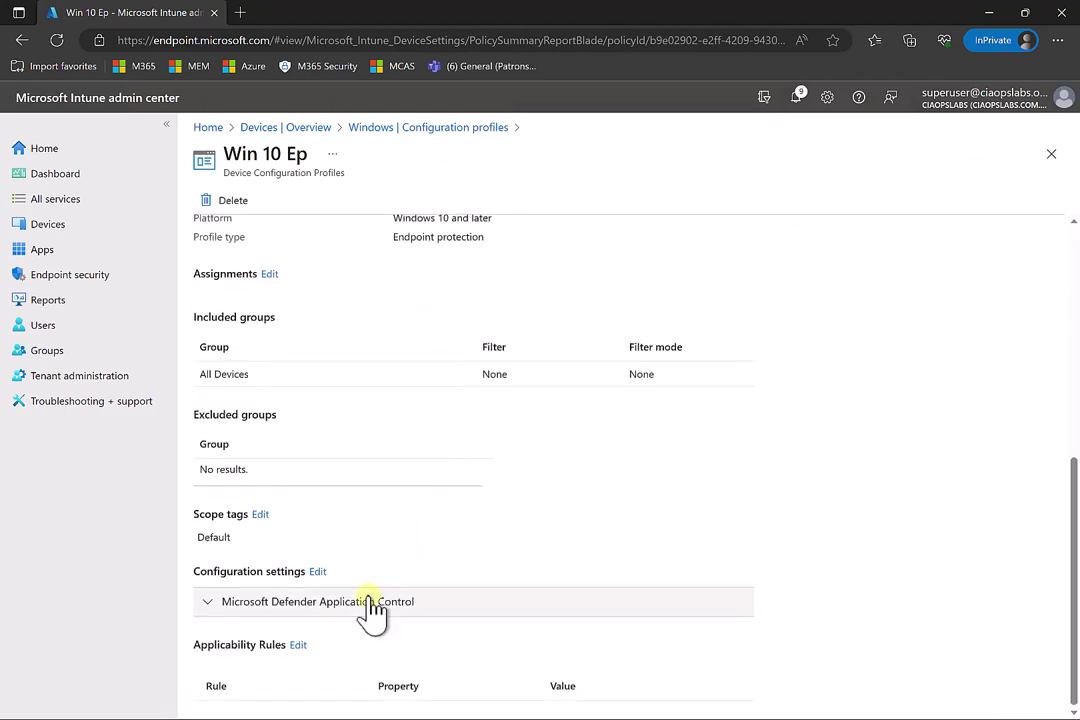
left_click(370, 601)
scroll(494, 535, "down", 1)
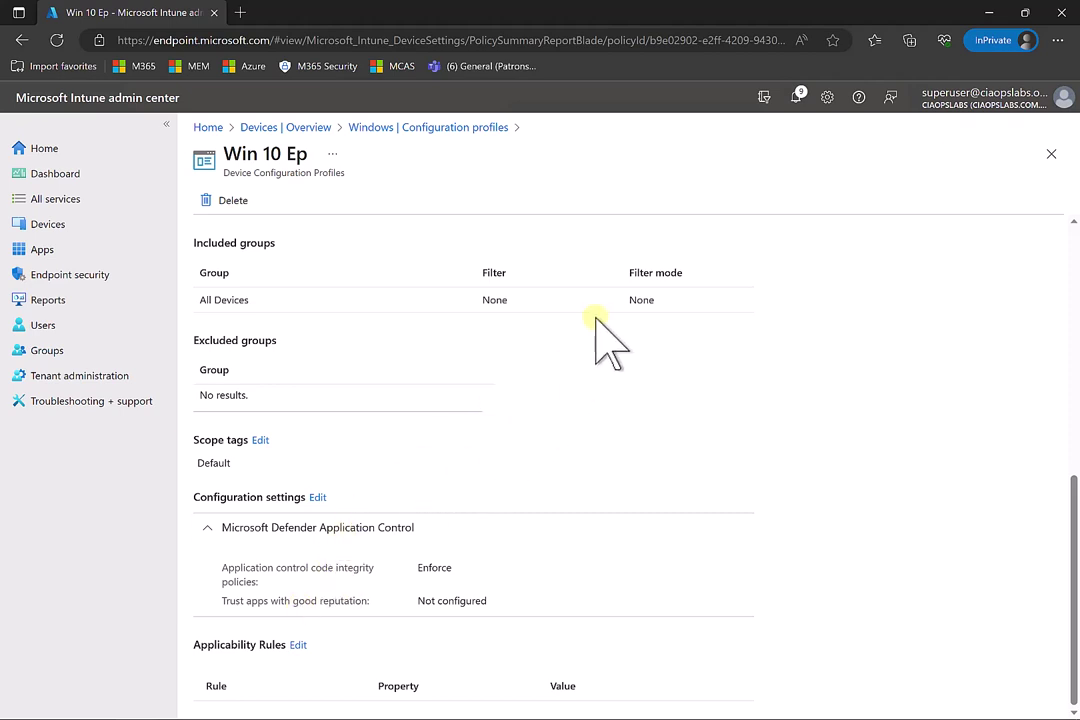
- Switch to the VM02 virtual machine and open the Access work or school account settings in Windows Settings
left_click(983, 15)
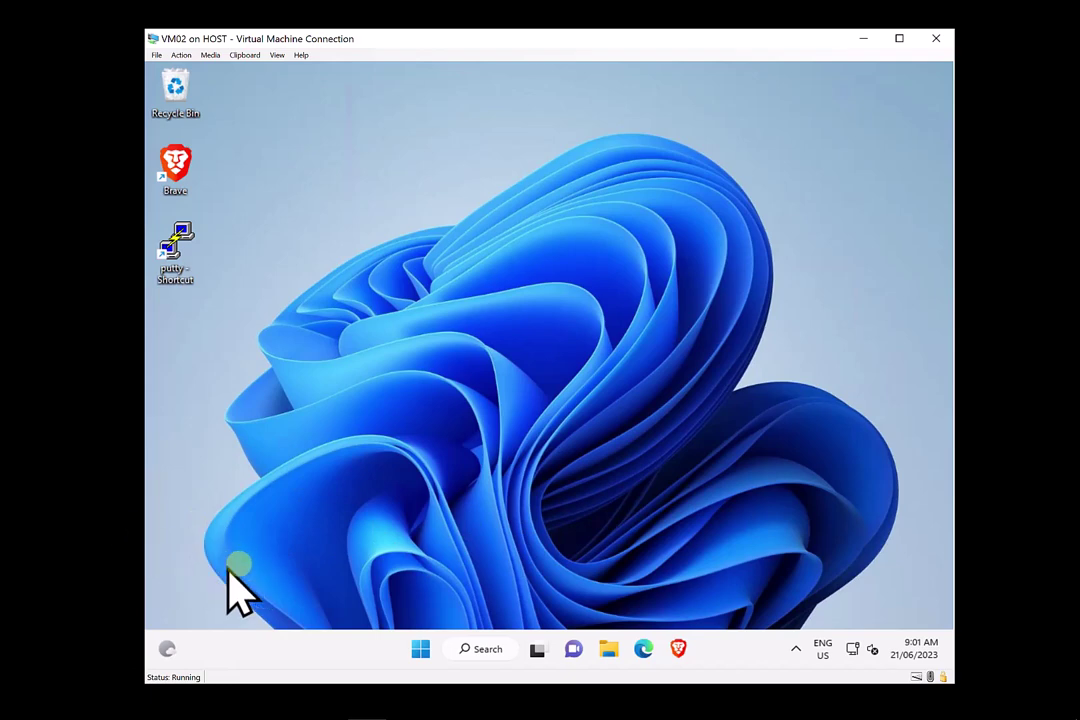
left_click(418, 648)
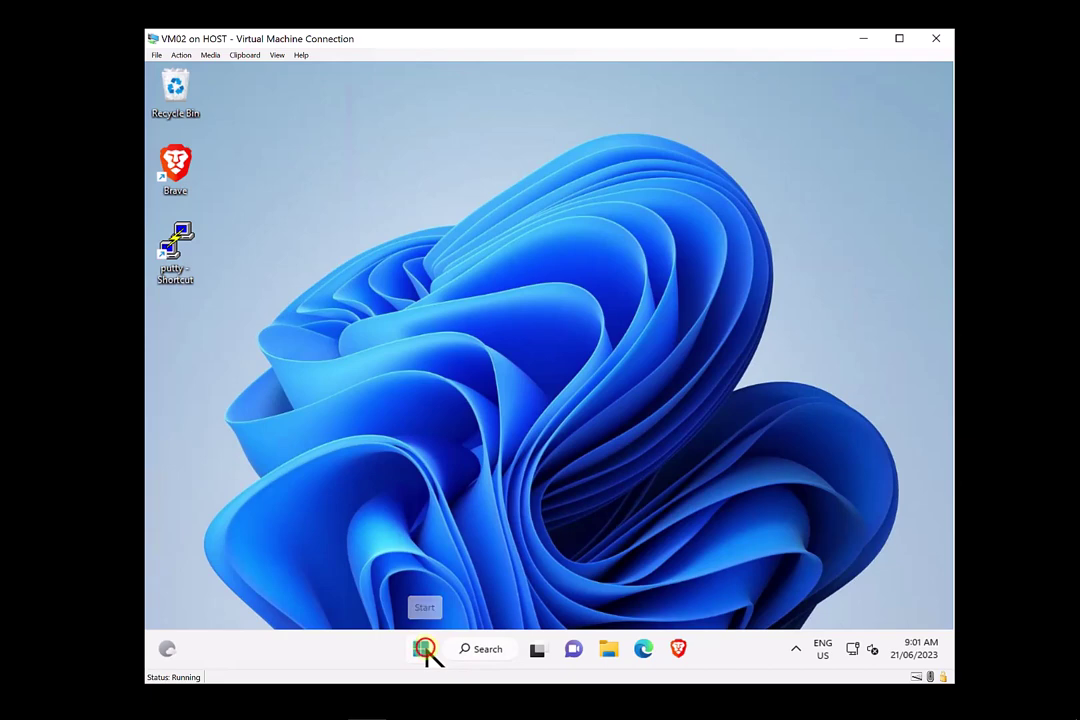
left_click(424, 649)
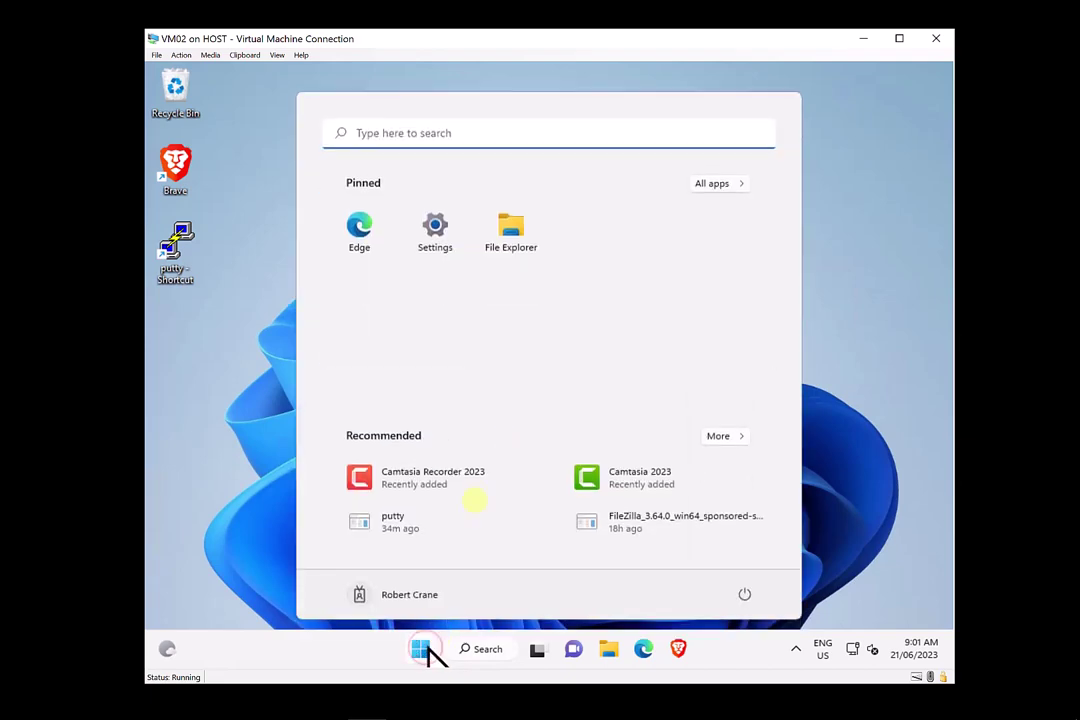
left_click(440, 240)
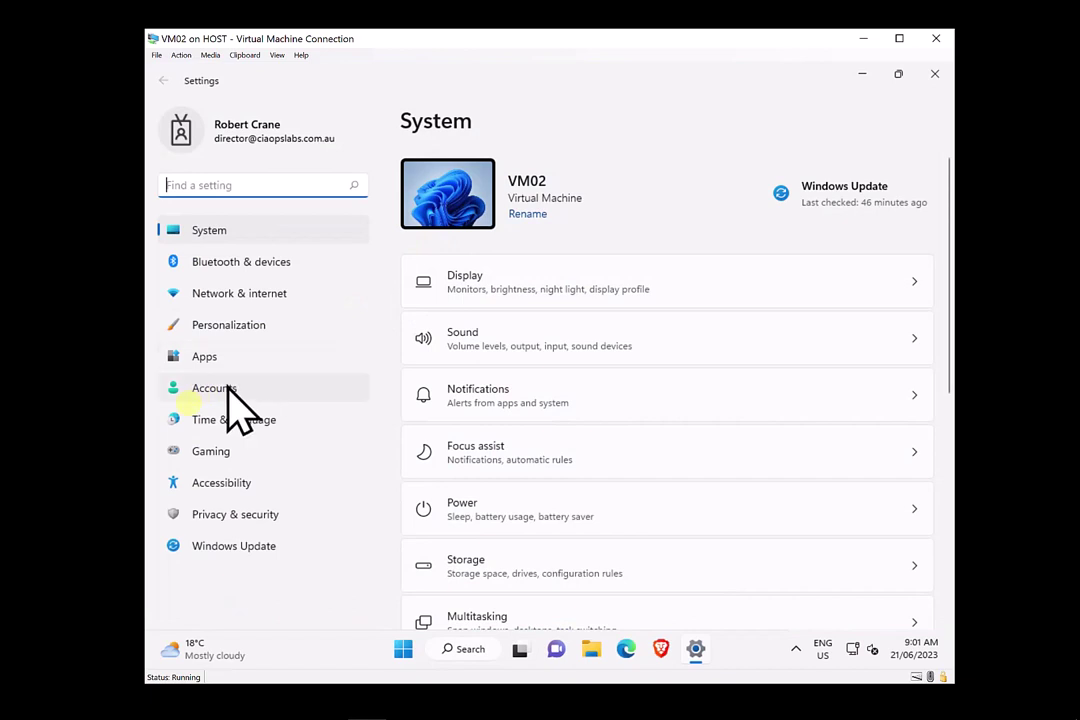
left_click(190, 406)
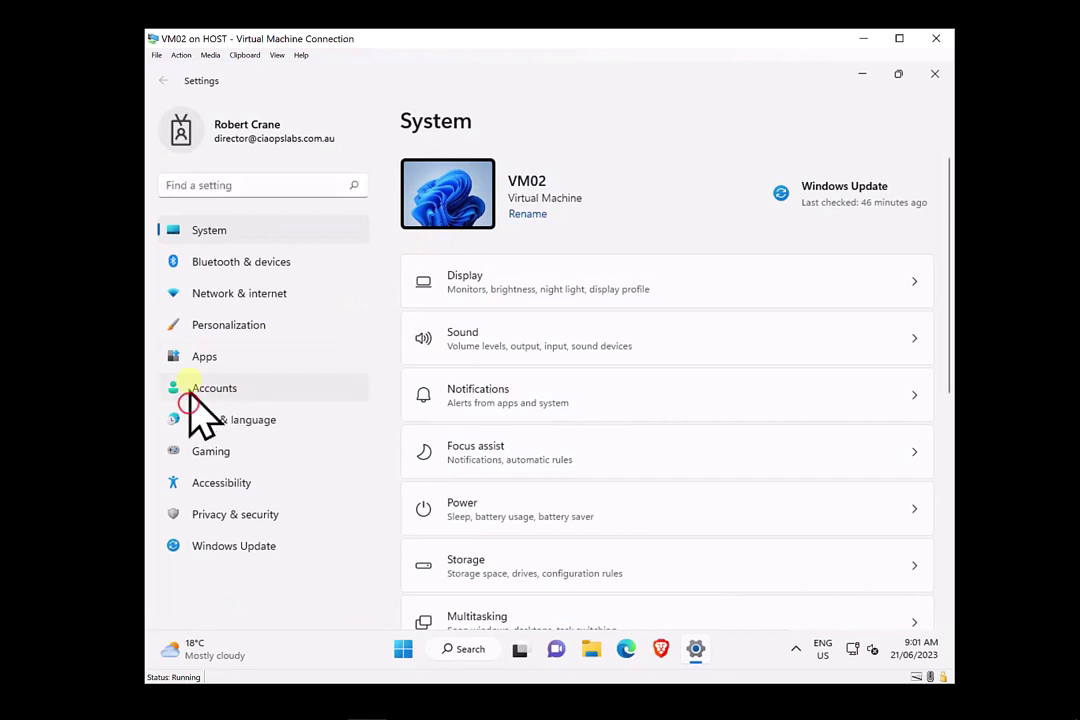
left_click(190, 383)
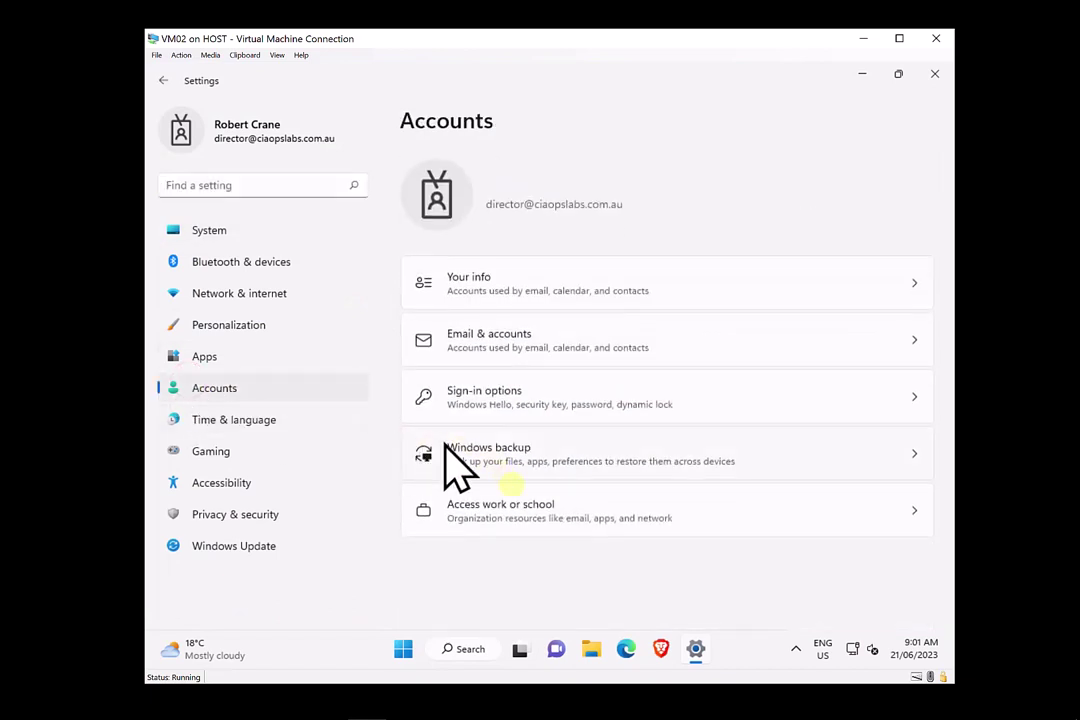
left_click(516, 508)
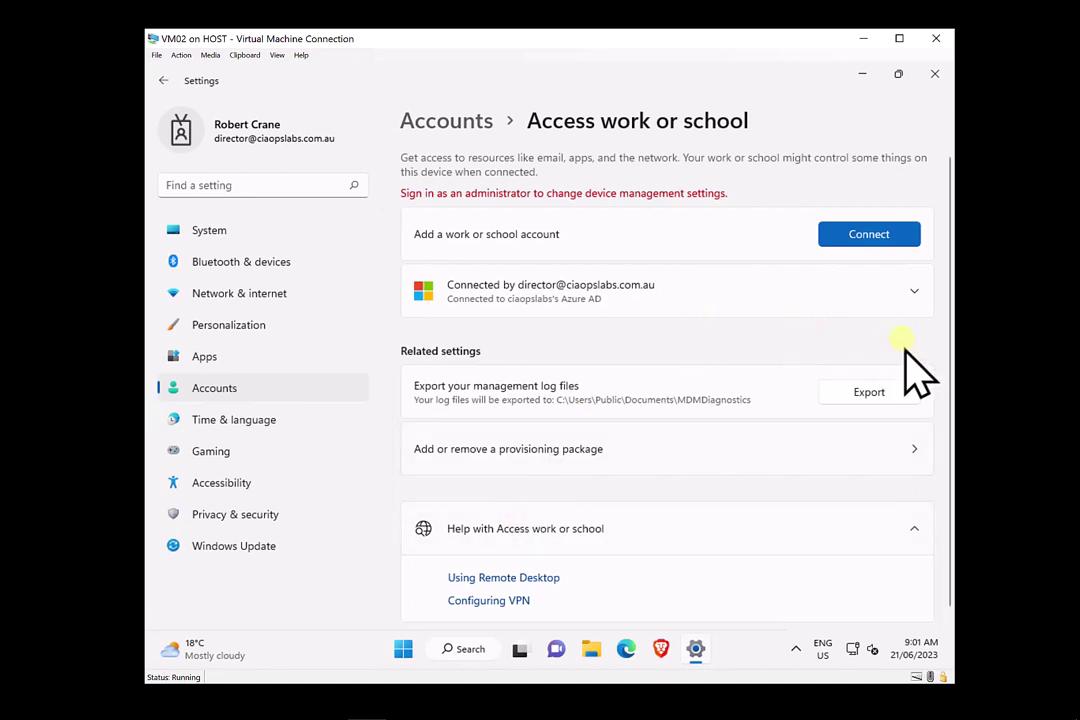
- Open the management info of the connected ciaopslabs work account and sync the device with Intune
left_click(893, 290)
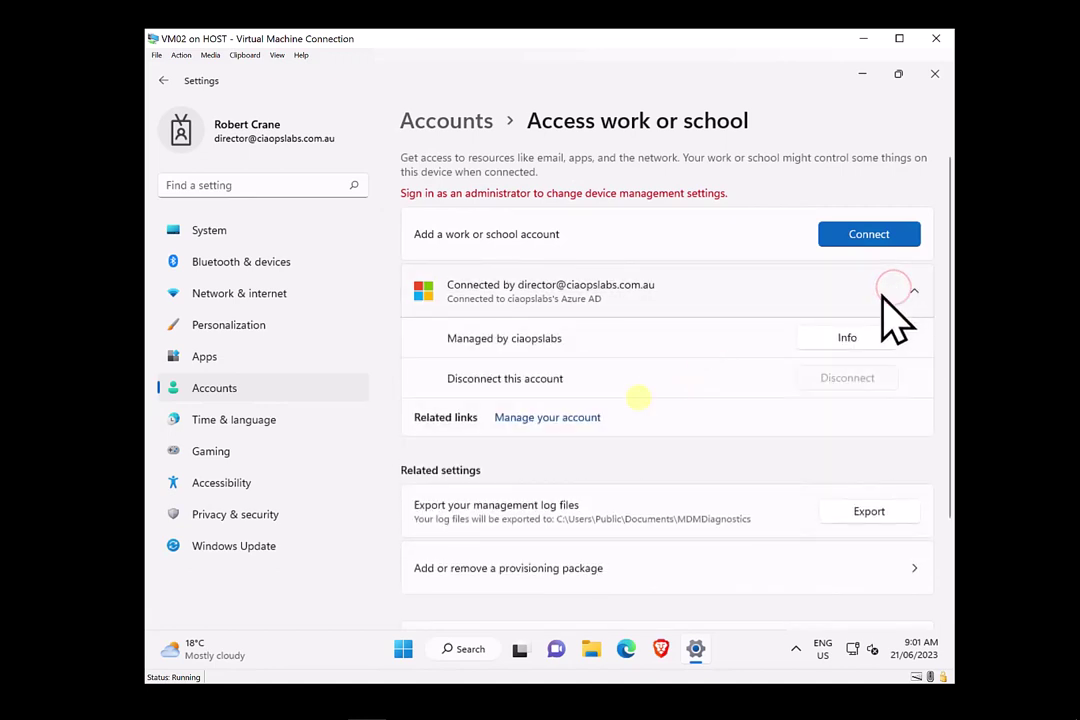
left_click(830, 341)
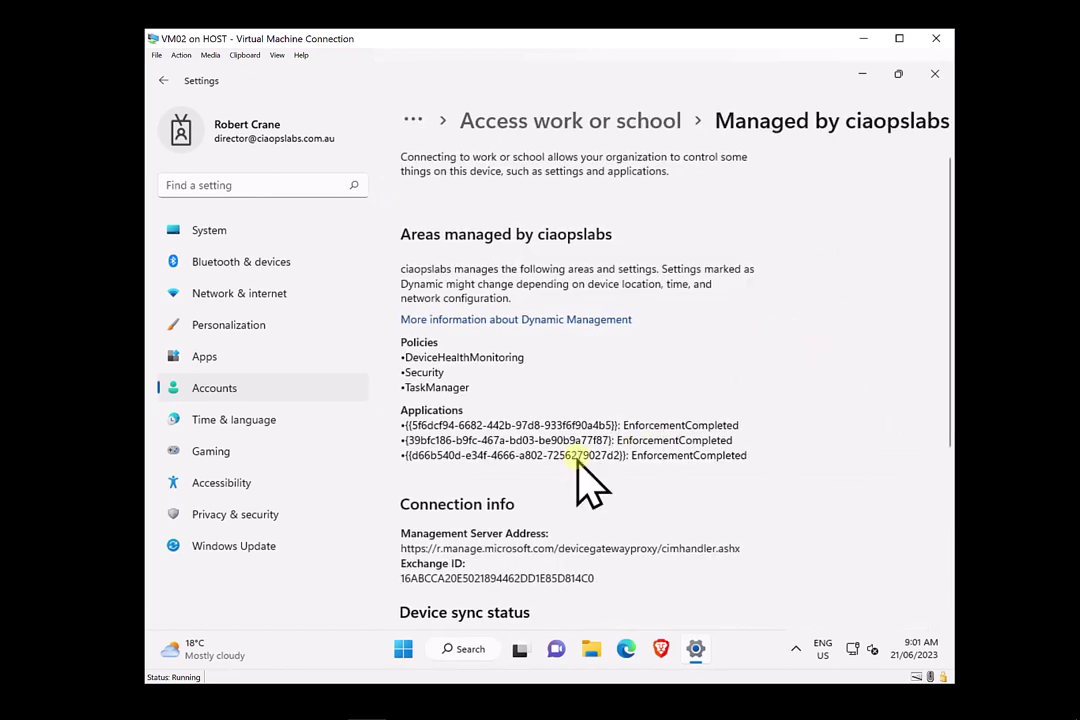
scroll(588, 482, "down", 3)
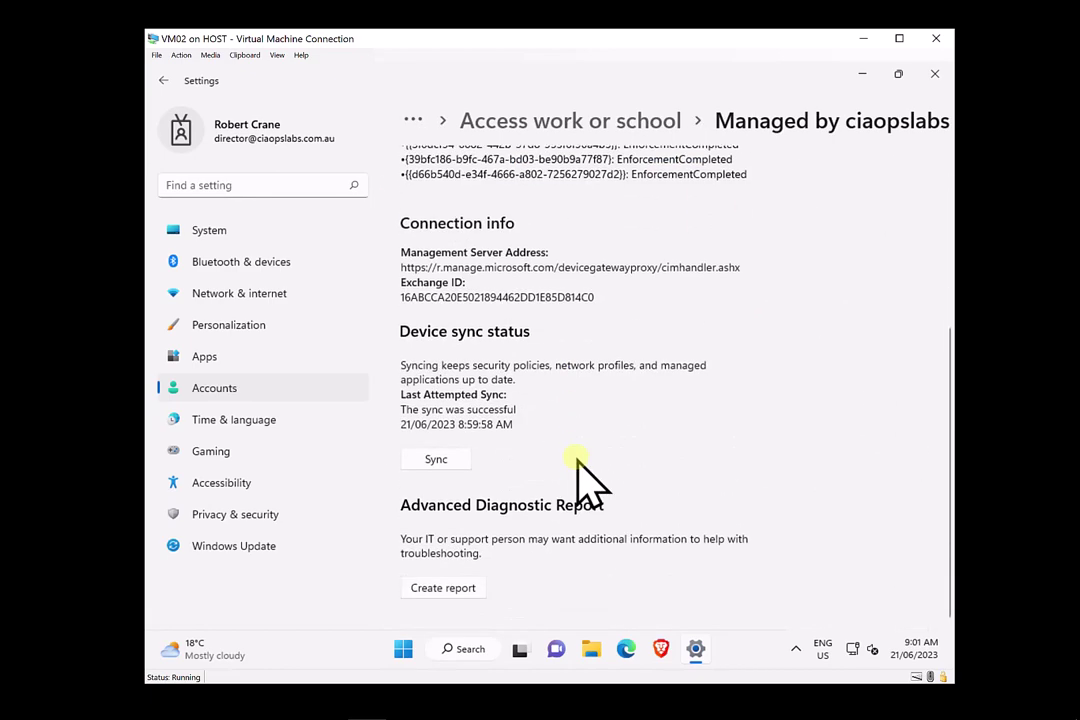
left_click(426, 459)
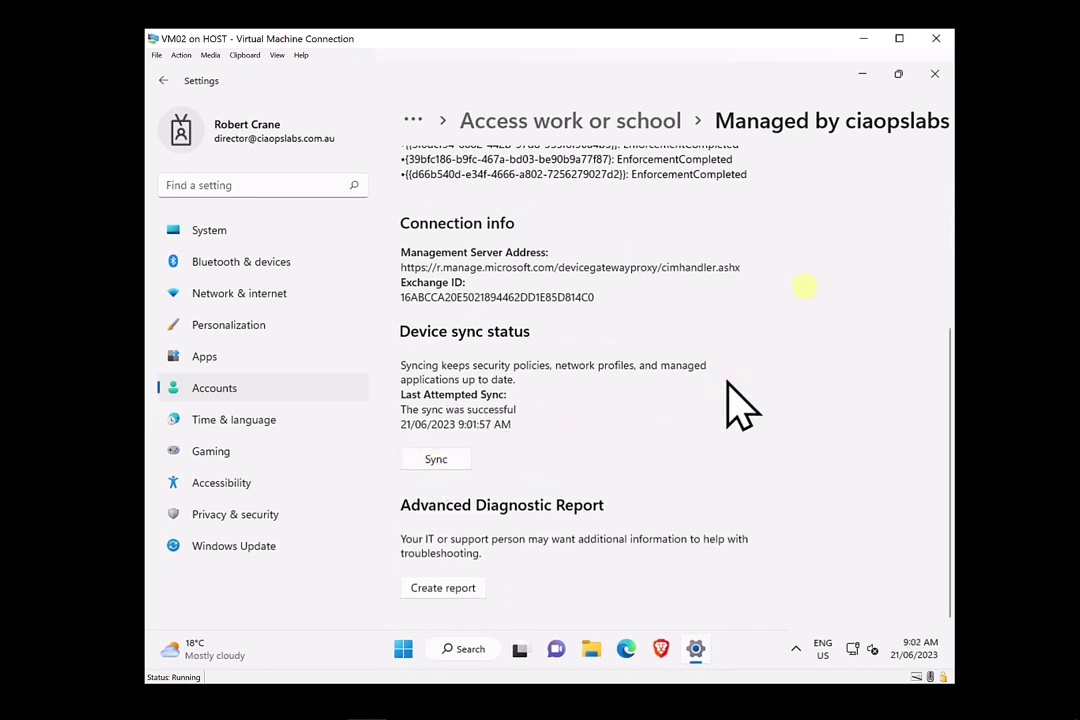
left_click(934, 75)
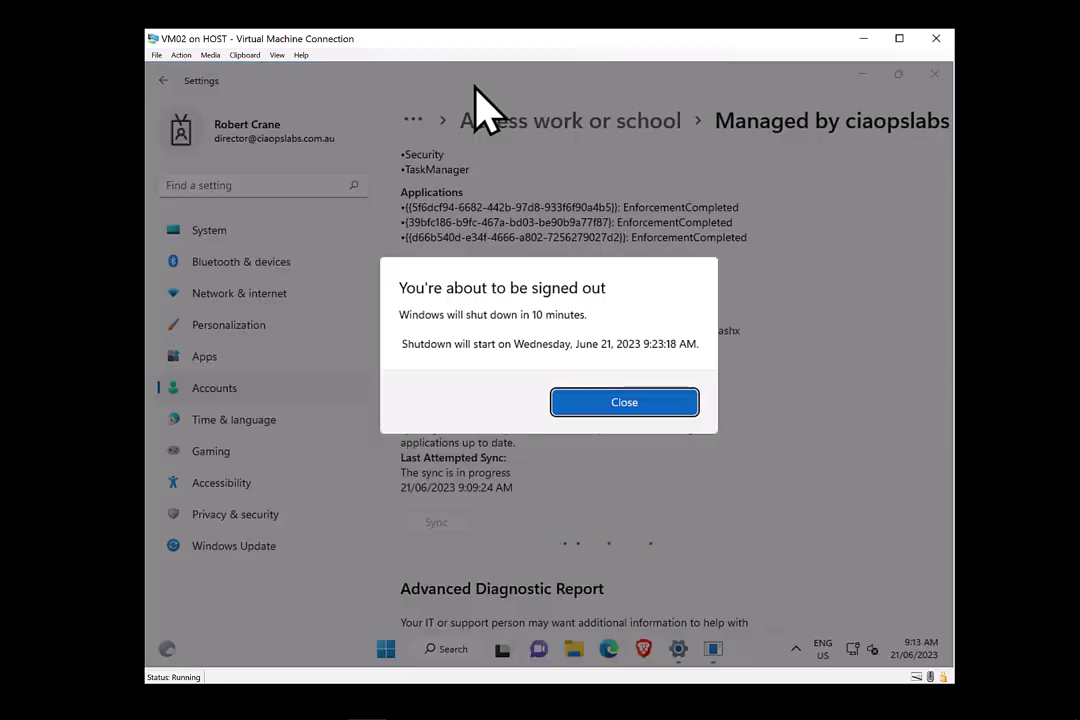
- Dismiss the sign-out notice, close Settings and restart VM02
left_click(414, 205)
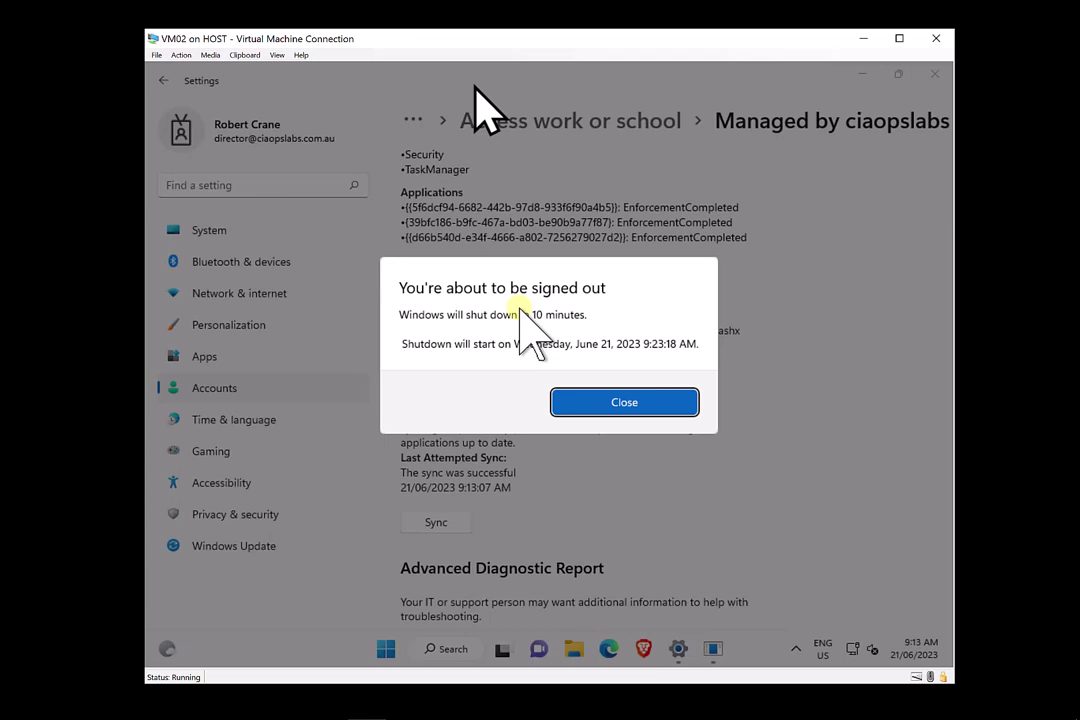
left_click(614, 404)
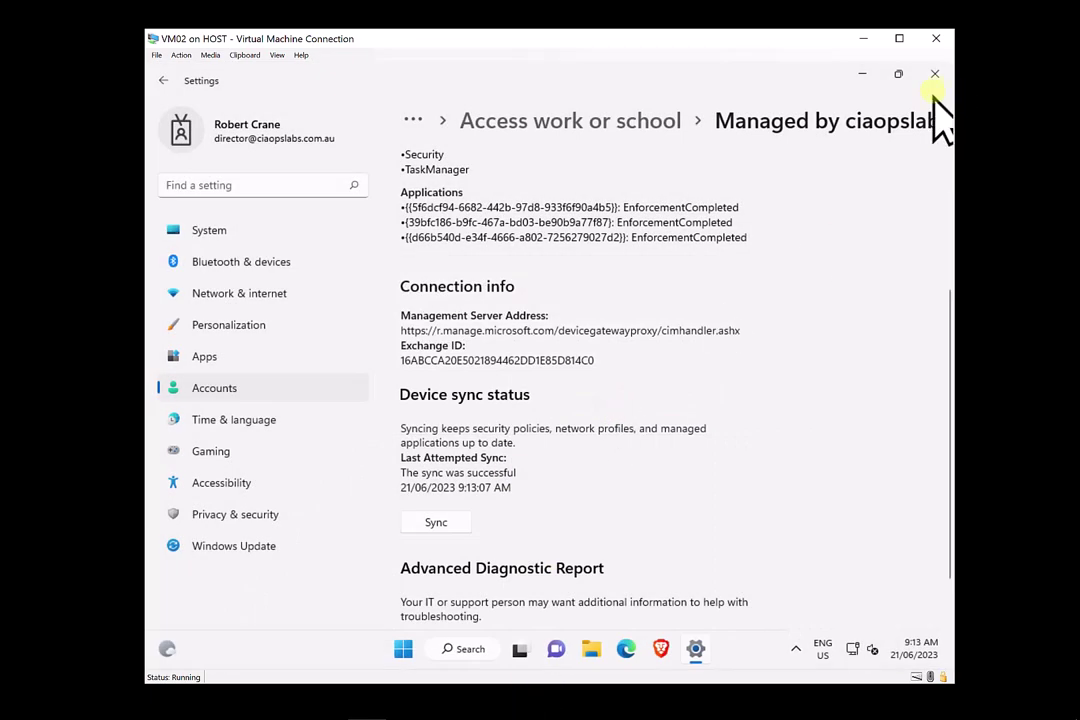
left_click(935, 74)
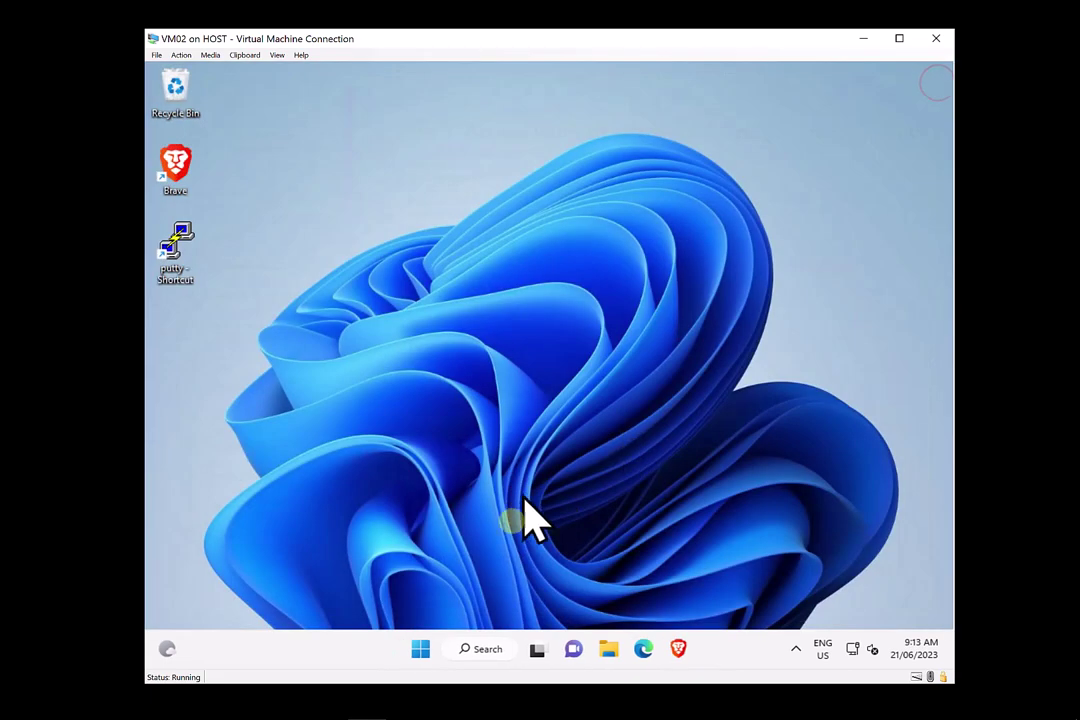
left_click(418, 652)
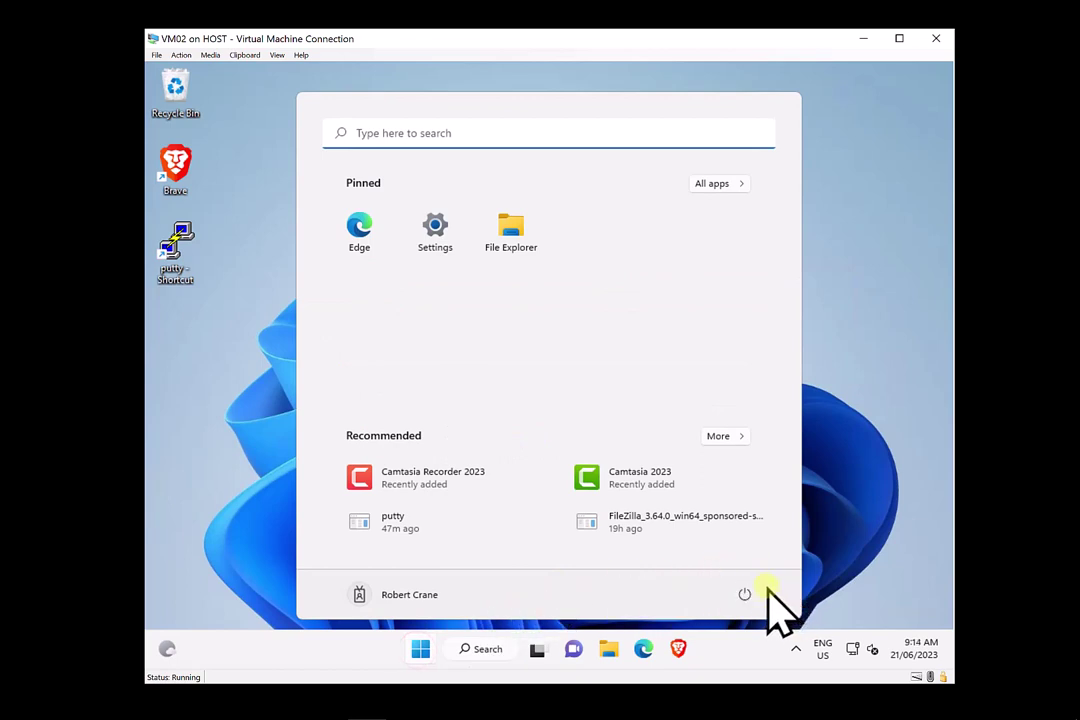
left_click(746, 594)
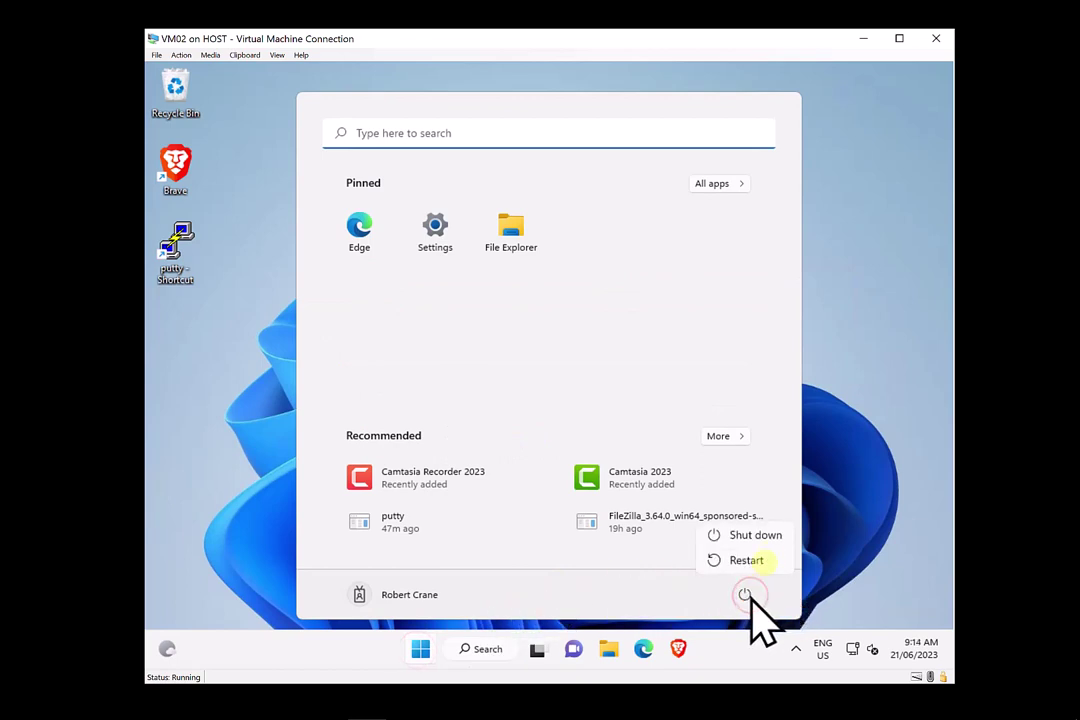
left_click(762, 559)
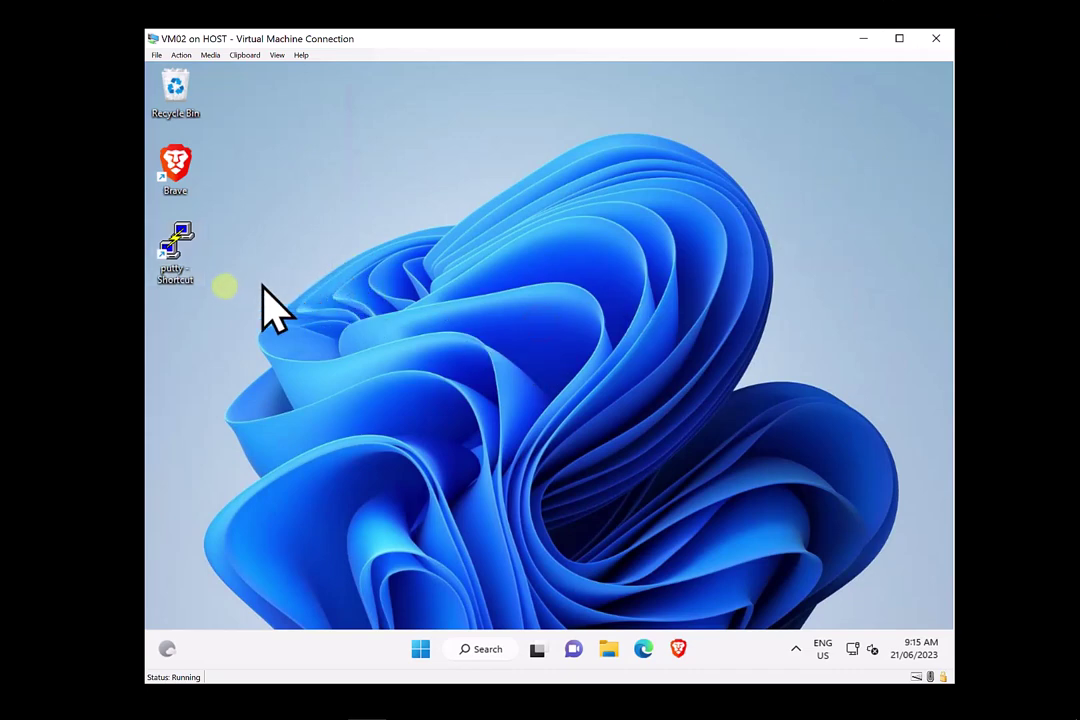
- Test application control on VM02 by trying to launch PuTTY and Brave, dismissing each notice
double_click(193, 266)
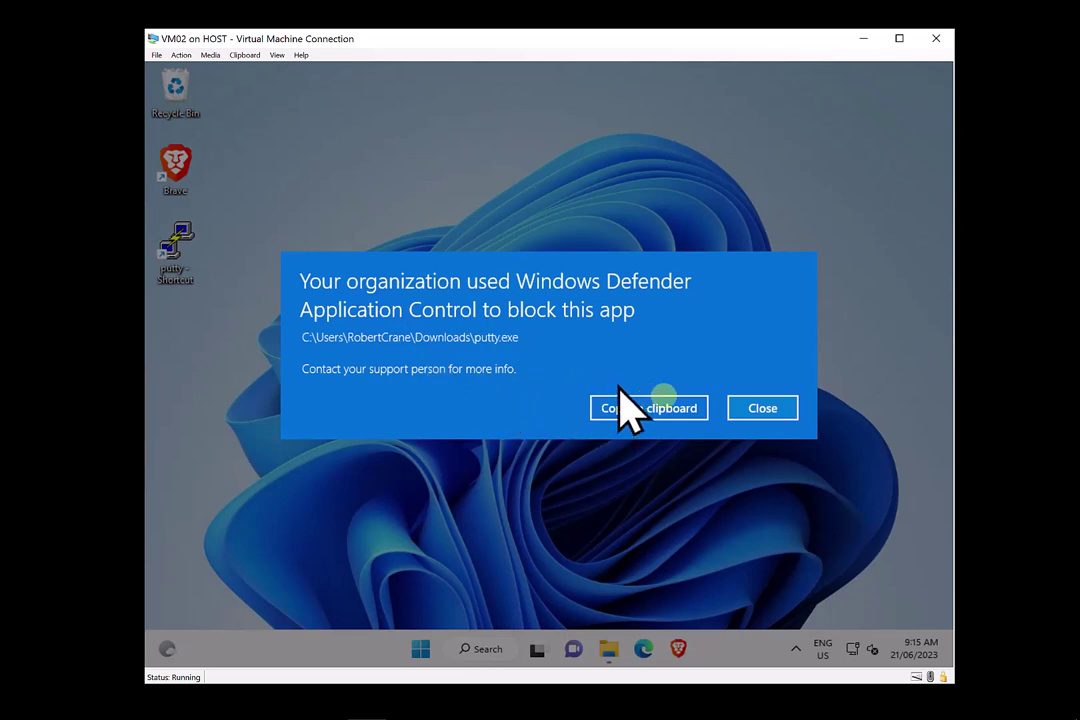
left_click(738, 408)
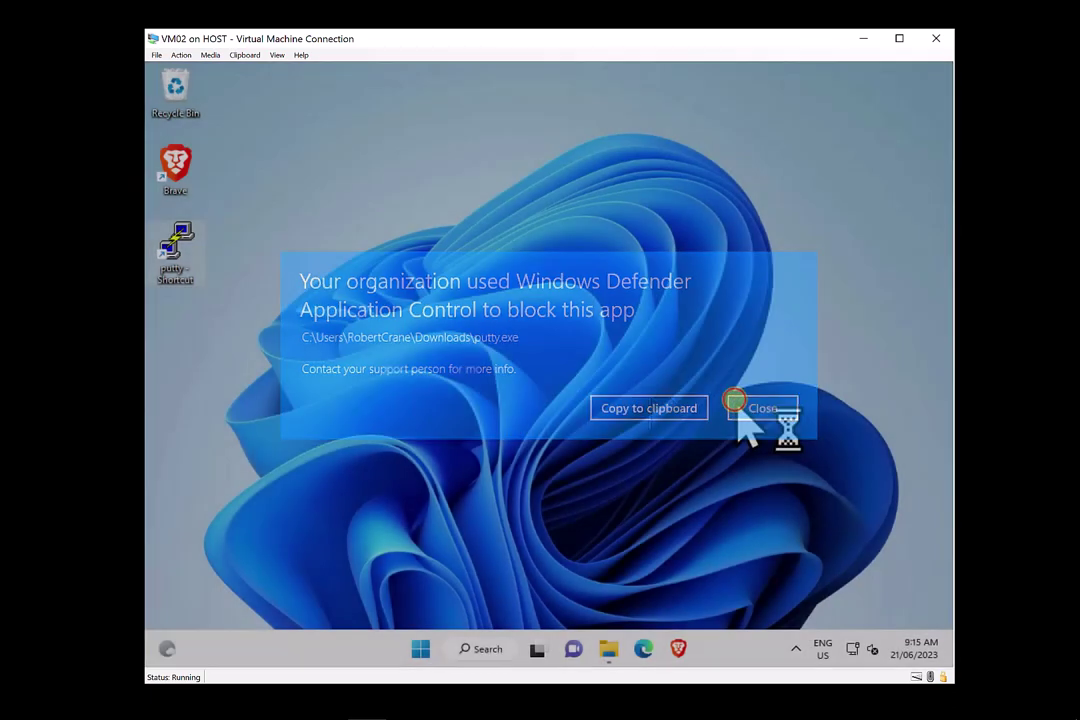
left_click(679, 649)
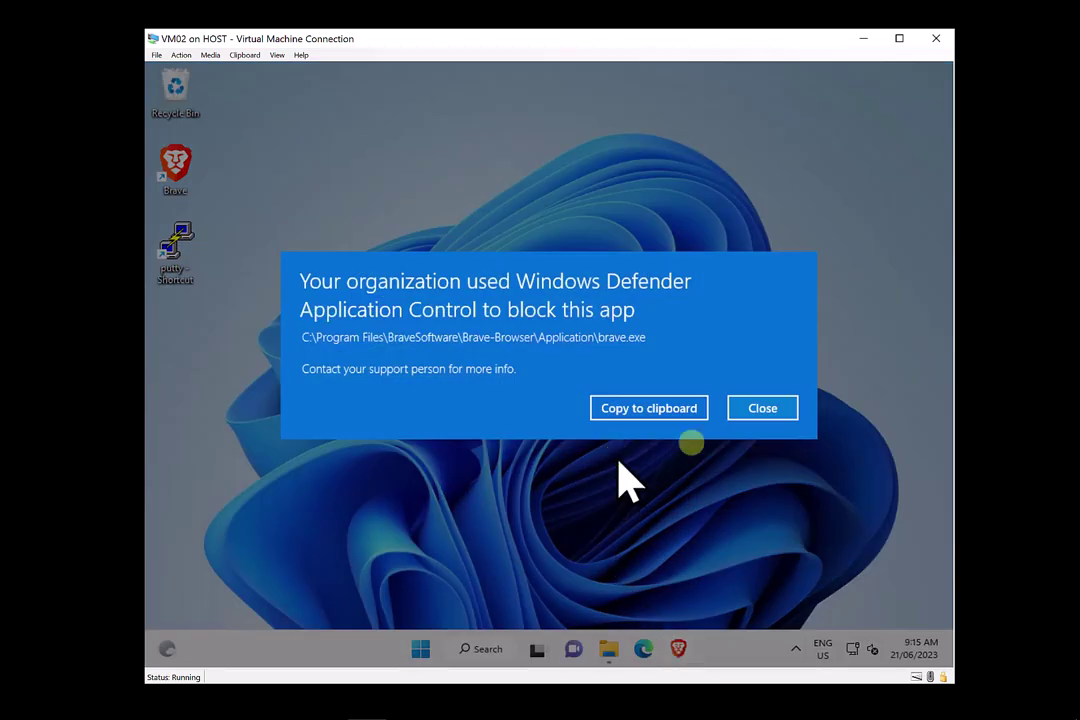
left_click(759, 408)
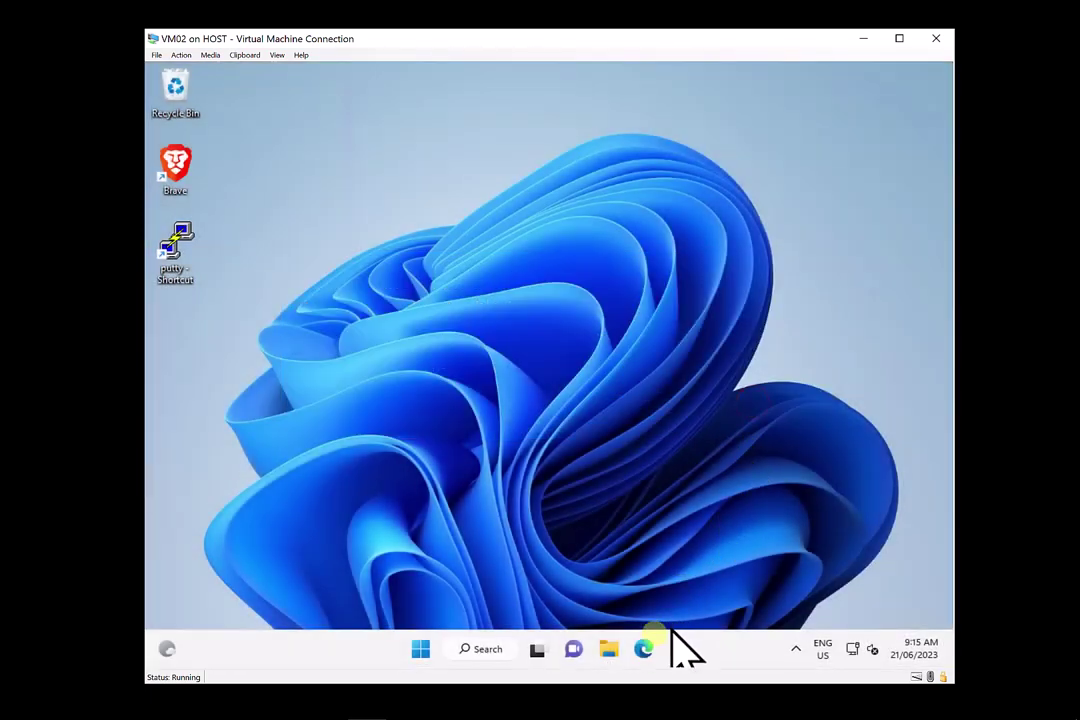
- Launch Microsoft Edge on VM02, load the eBay site from the new tab page, and close the browser
left_click(643, 650)
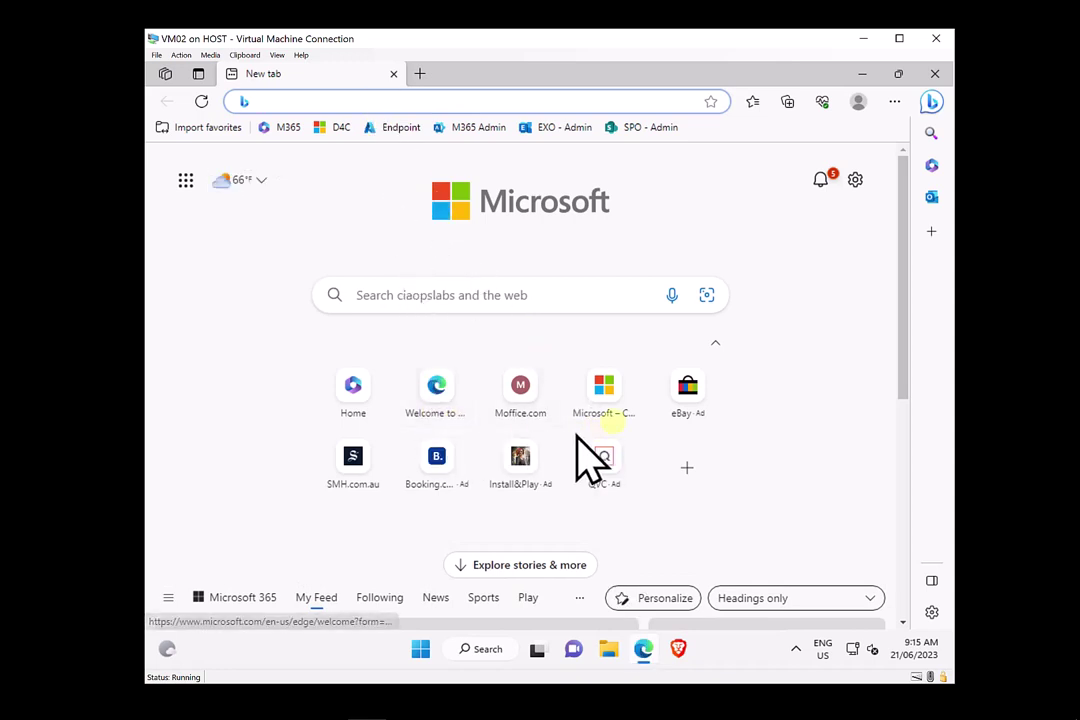
left_click(686, 410)
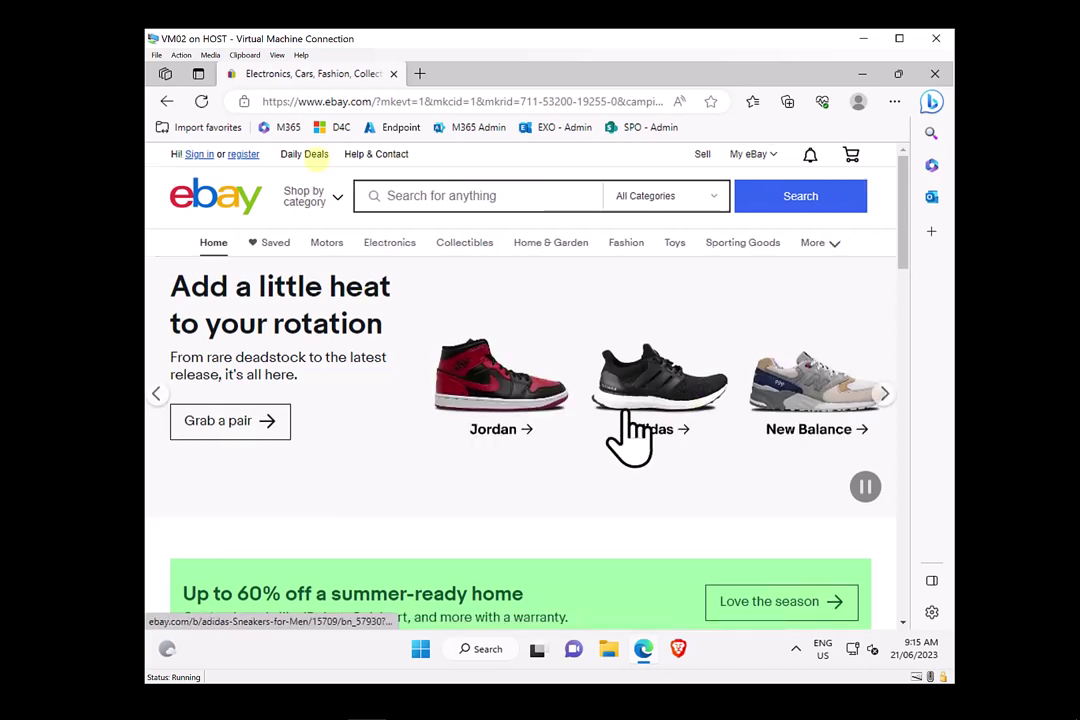
left_click(395, 74)
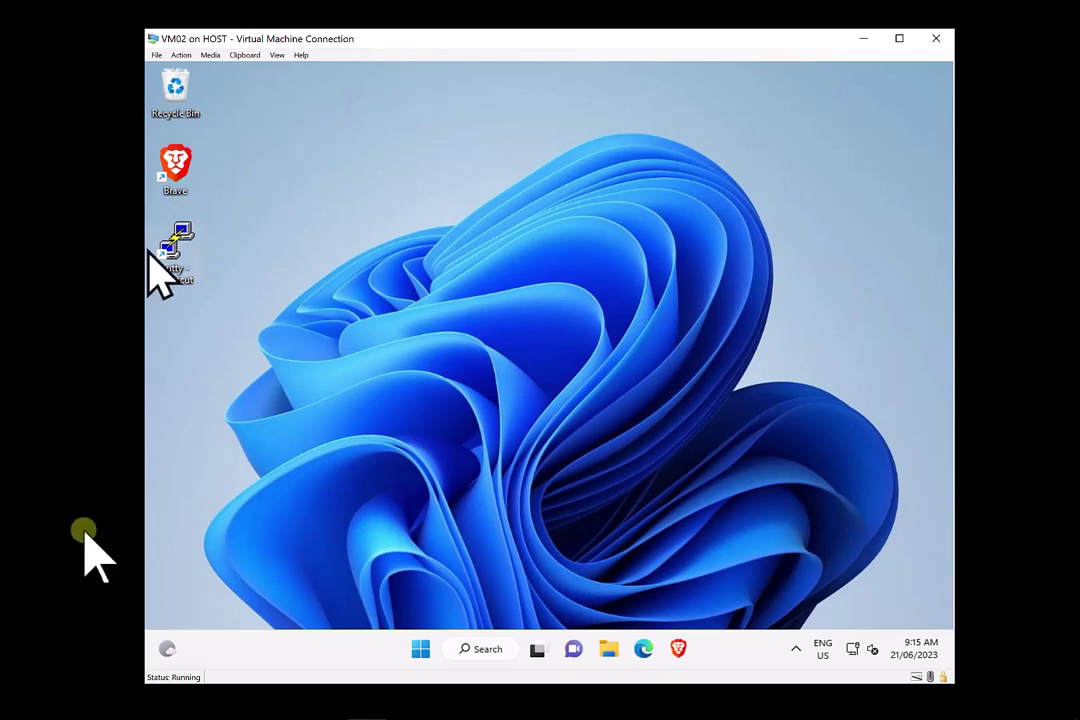
- Switch back to the Intune admin center, set Trust apps with good reputation to Enable in Win 10 Ep, and save the profile
left_click(140, 706)
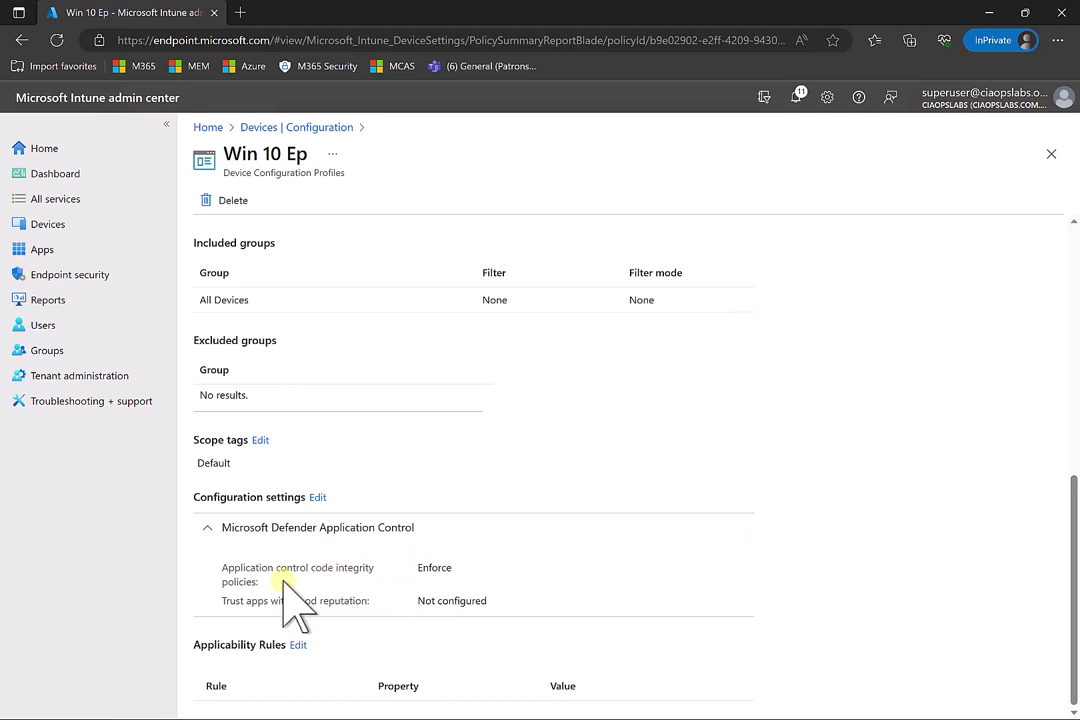
left_click(314, 498)
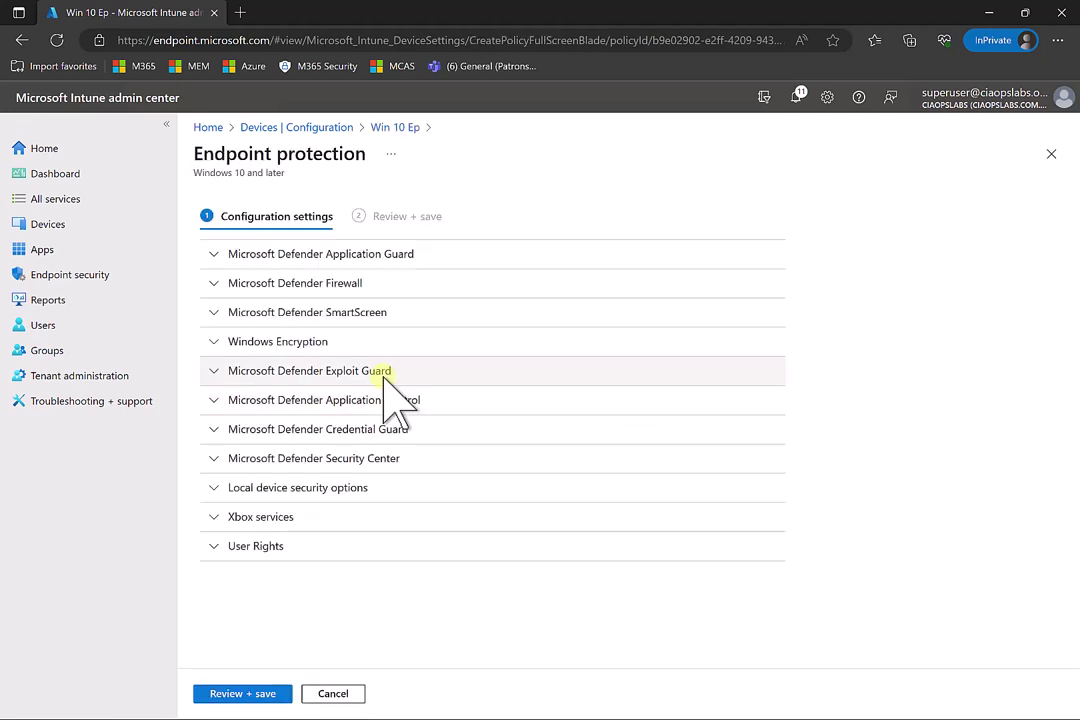
left_click(386, 402)
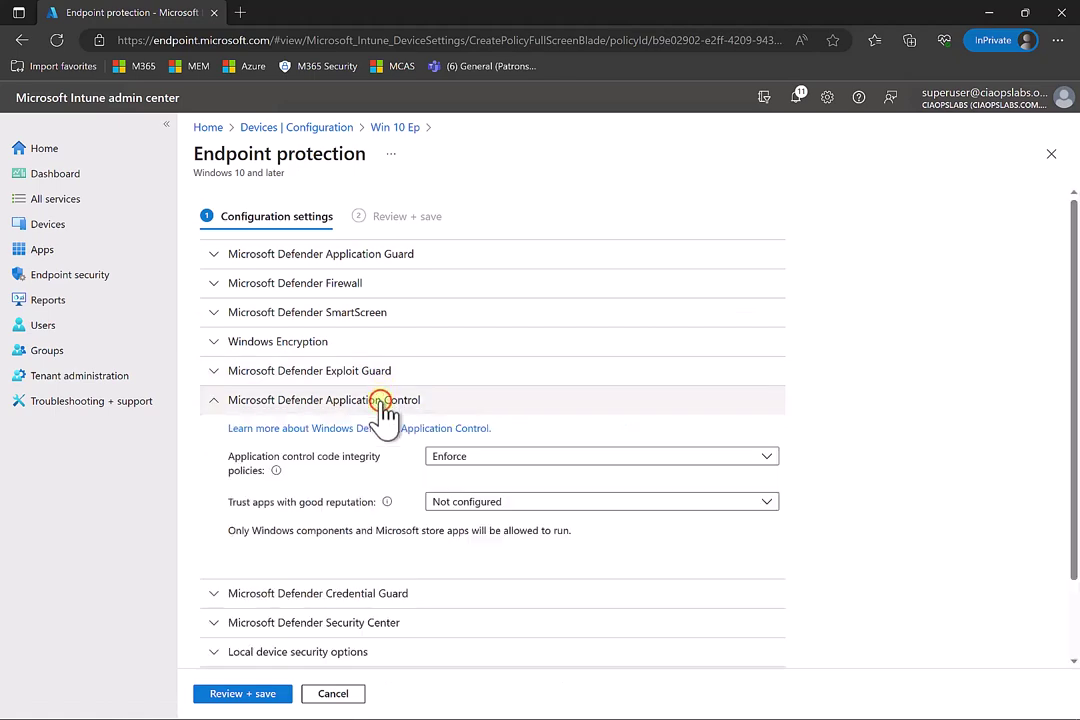
left_click(564, 501)
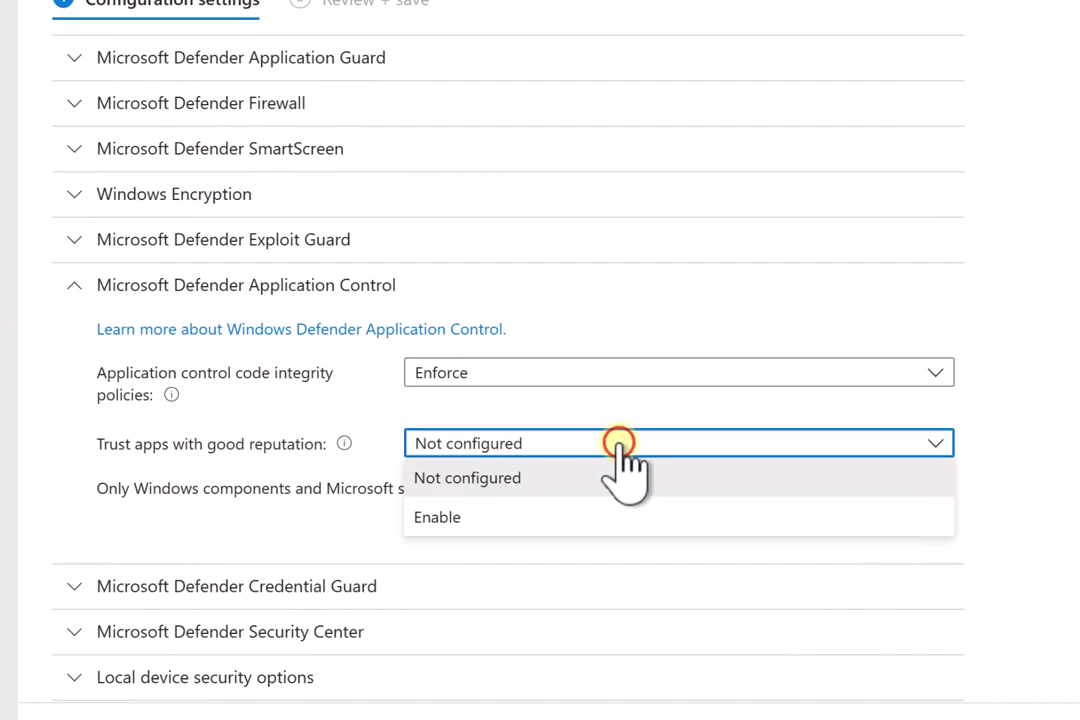
left_click(482, 517)
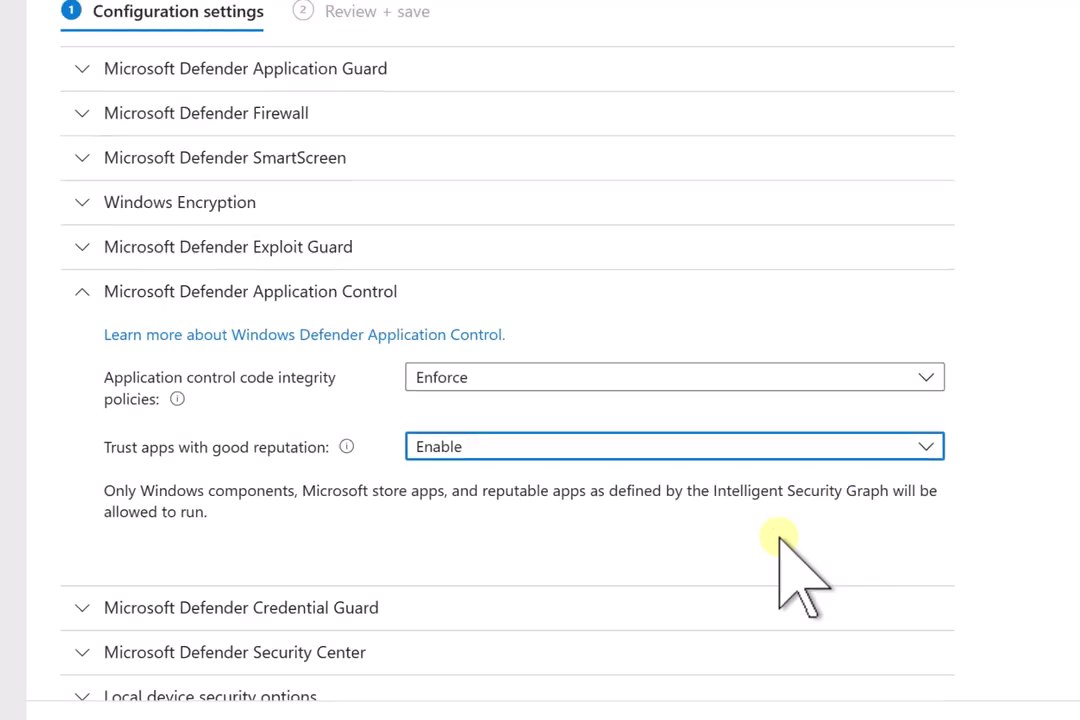
left_click(153, 719)
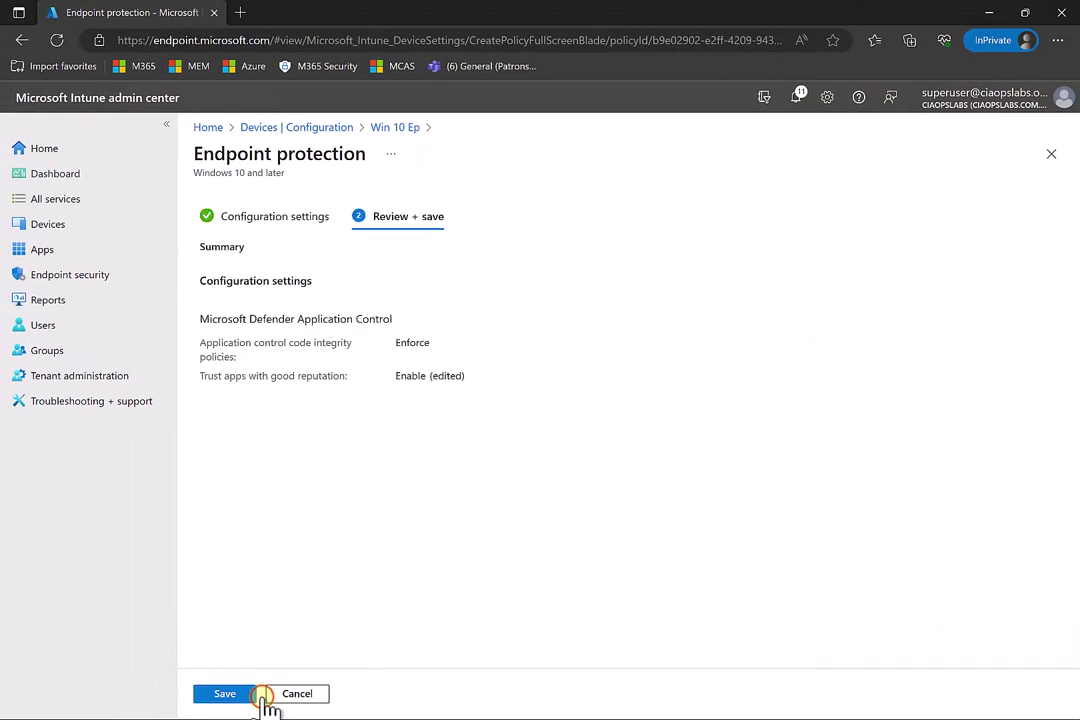
left_click(243, 695)
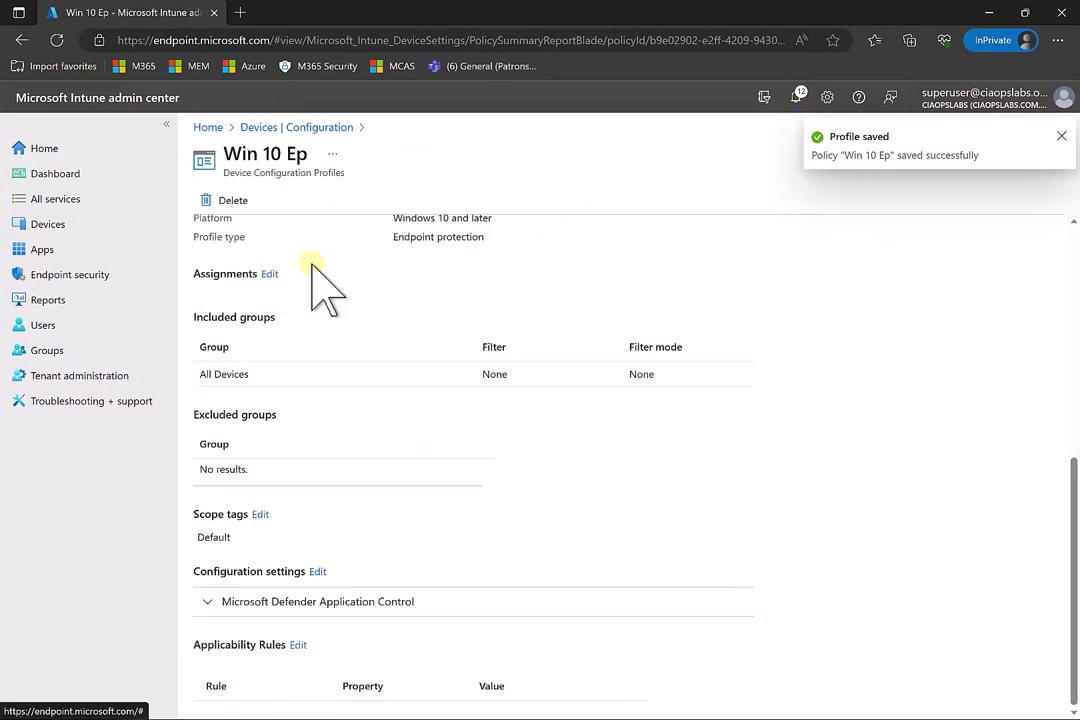
- Open VM02 from the Windows devices list in Intune and initiate a sync of the device
left_click(60, 225)
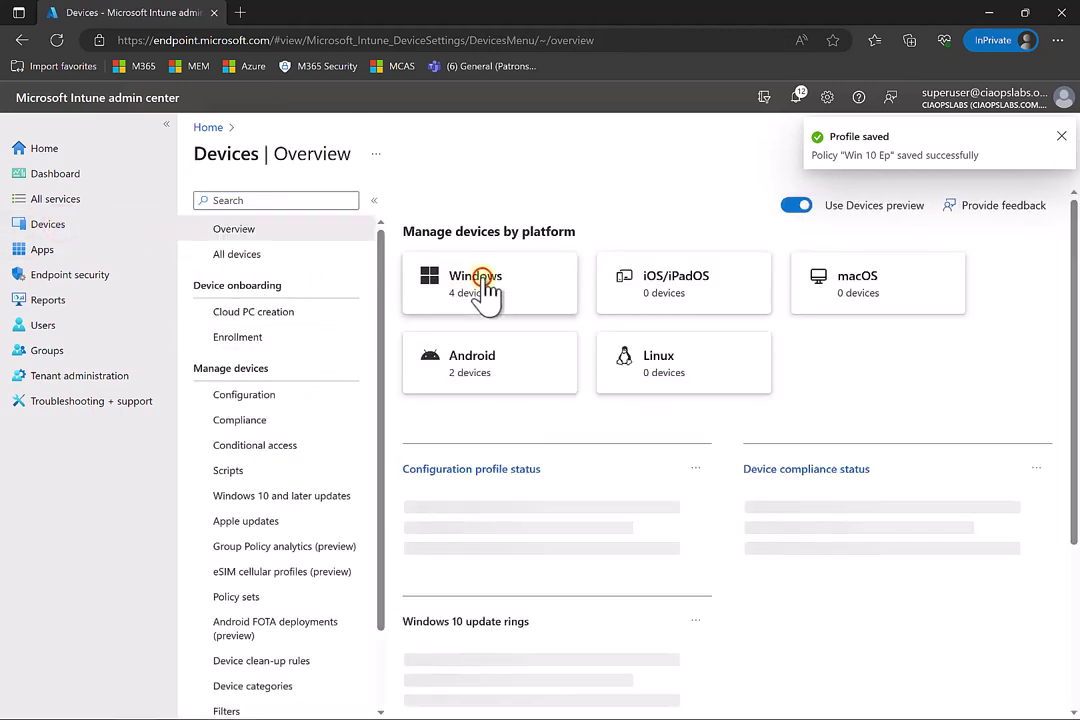
left_click(487, 290)
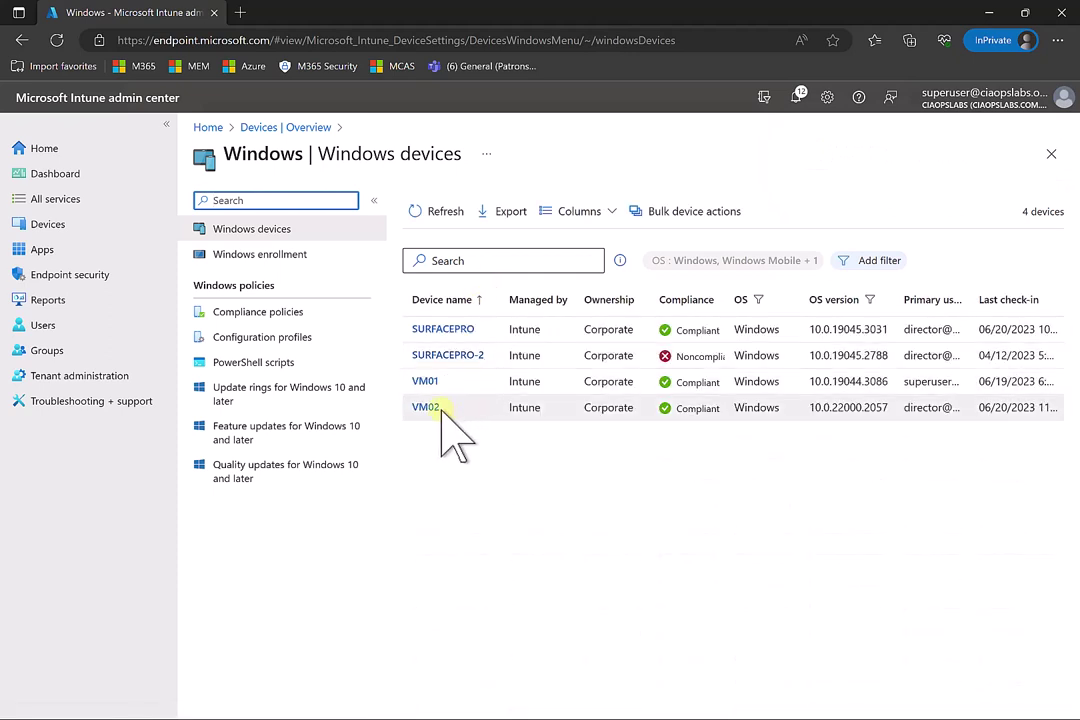
left_click(437, 409)
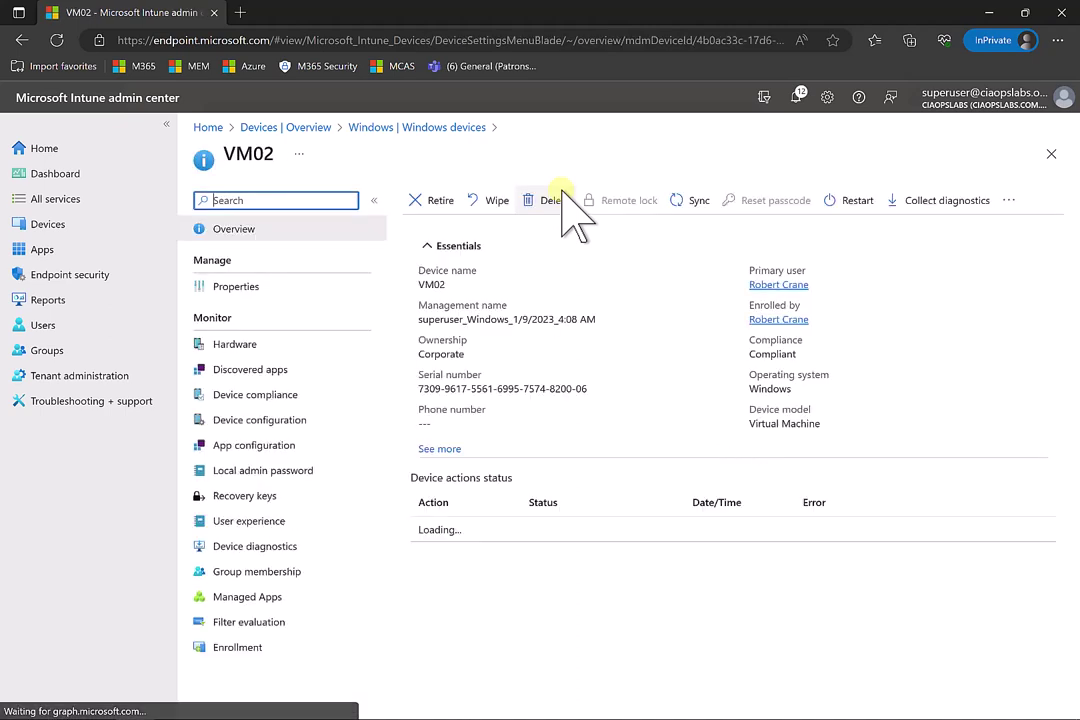
left_click(682, 203)
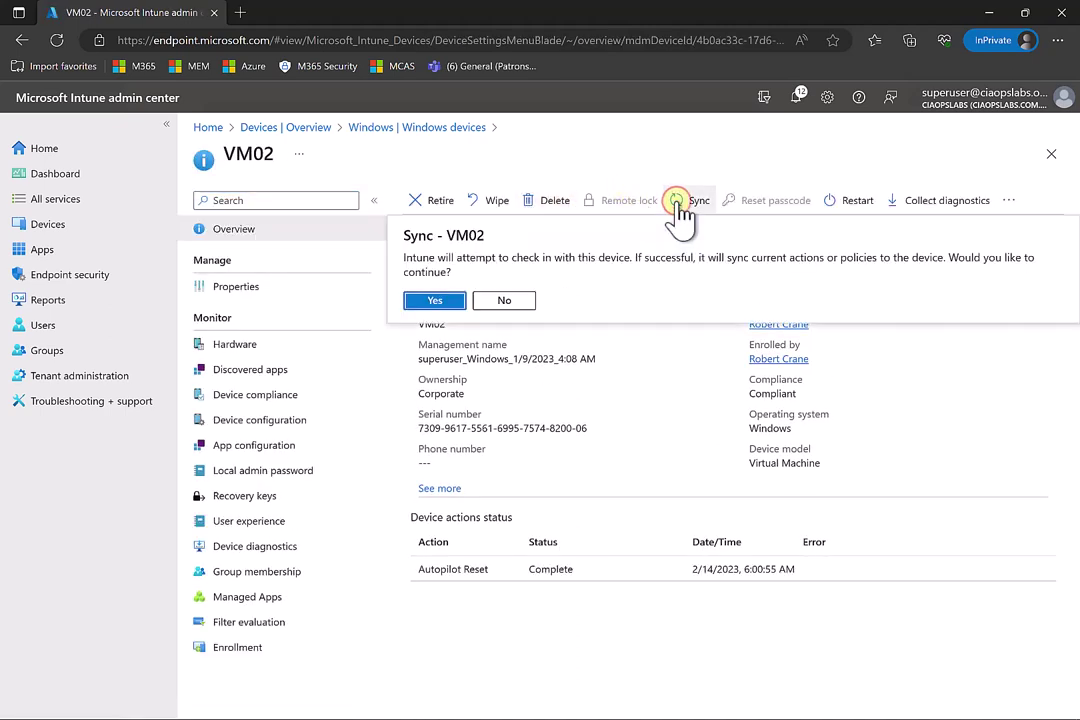
left_click(441, 303)
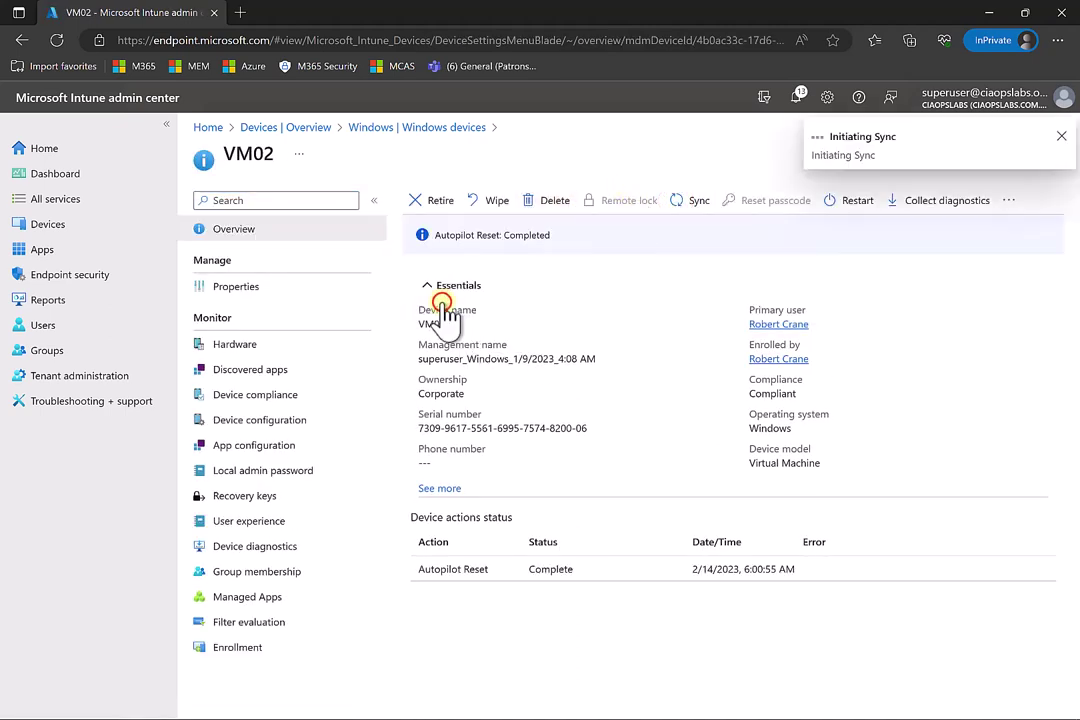
- Reopen the Win 10 Ep configuration profile and review its Microsoft Defender Application Control settings
left_click(60, 226)
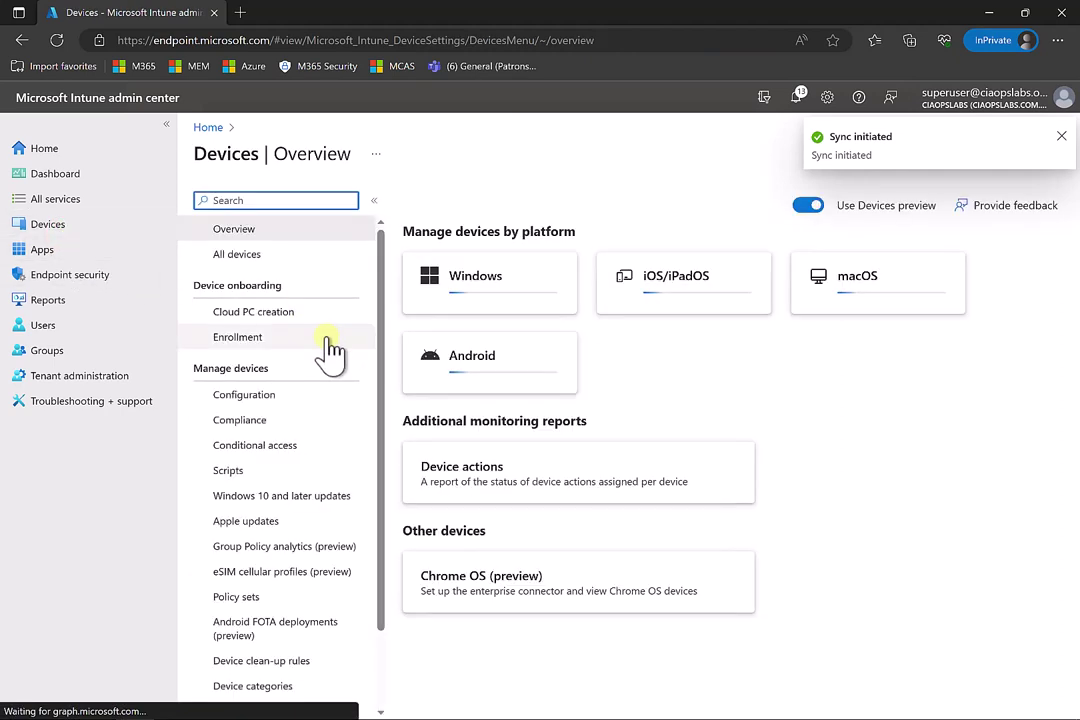
left_click(284, 402)
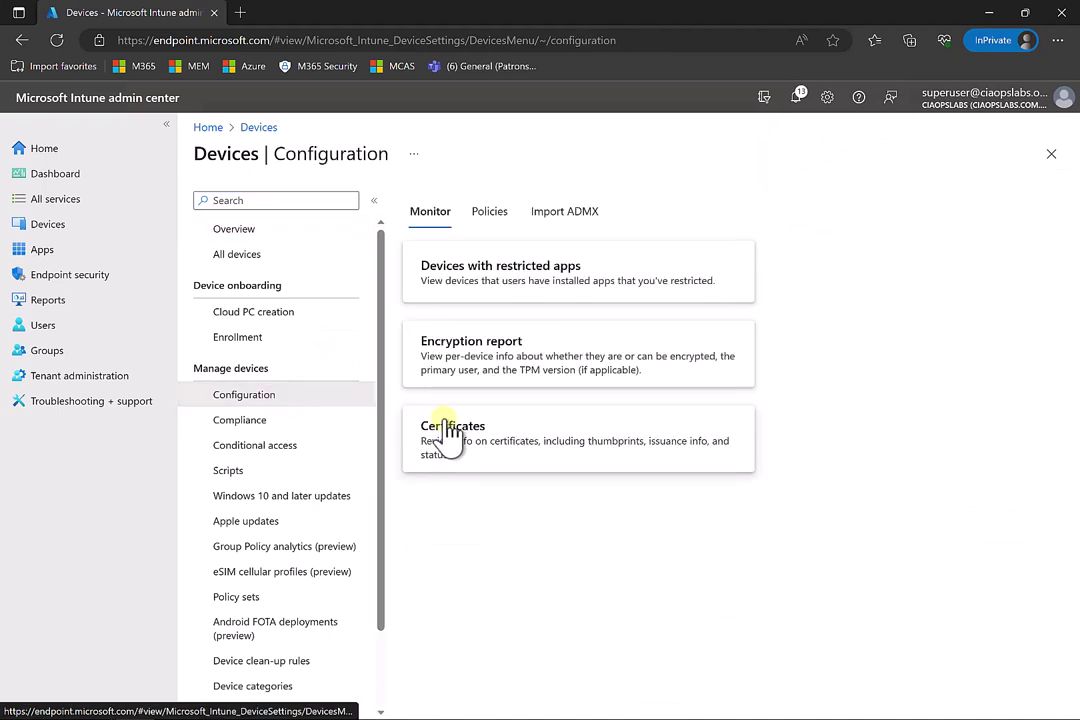
left_click(490, 214)
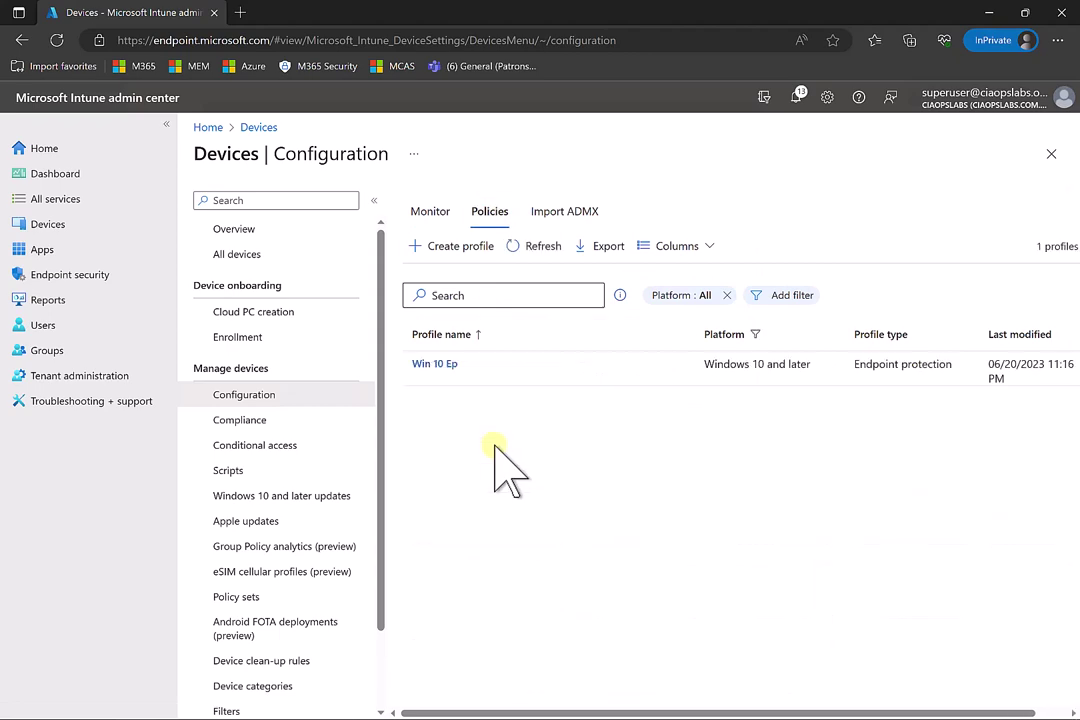
left_click(435, 364)
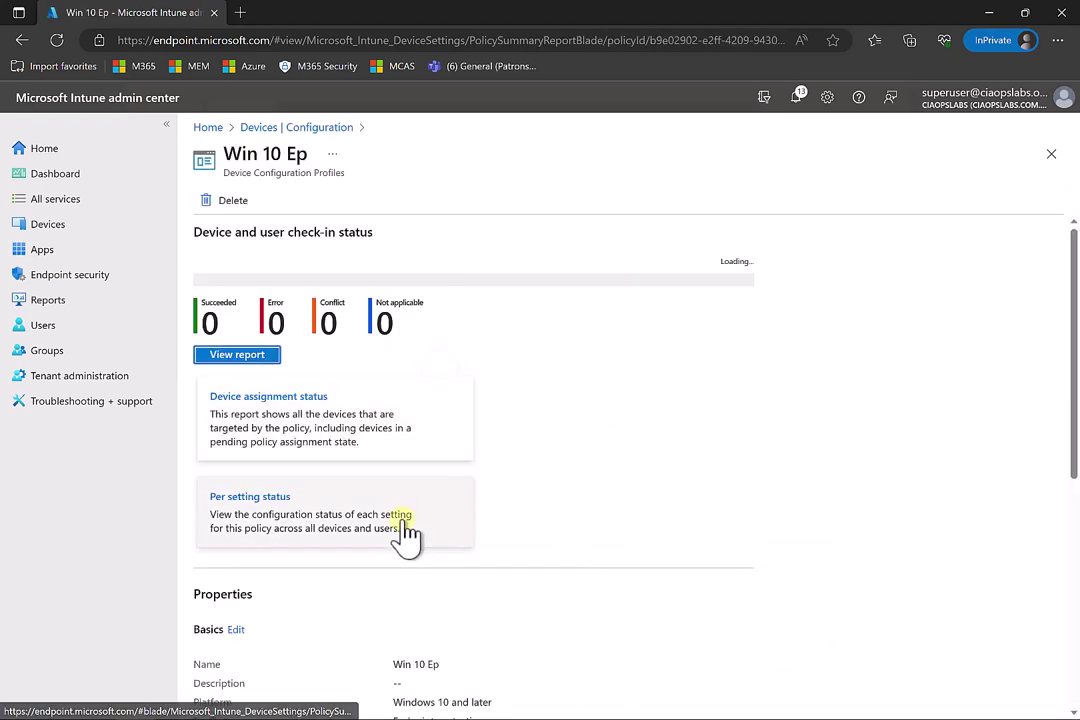
scroll(405, 535, "down", 5)
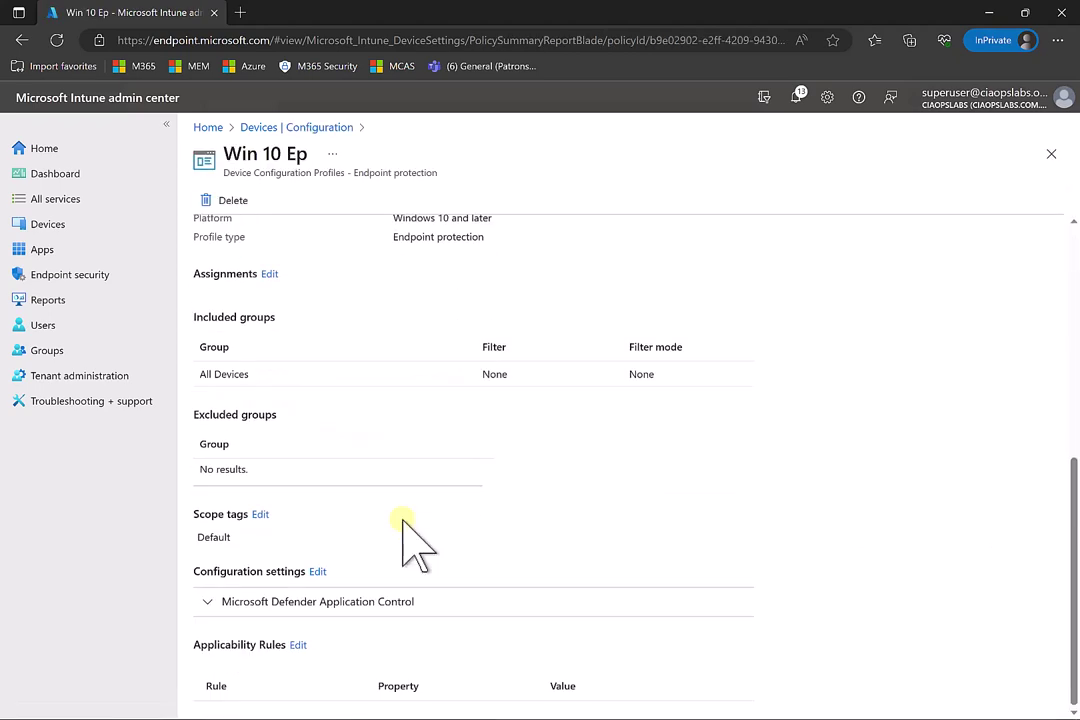
left_click(357, 601)
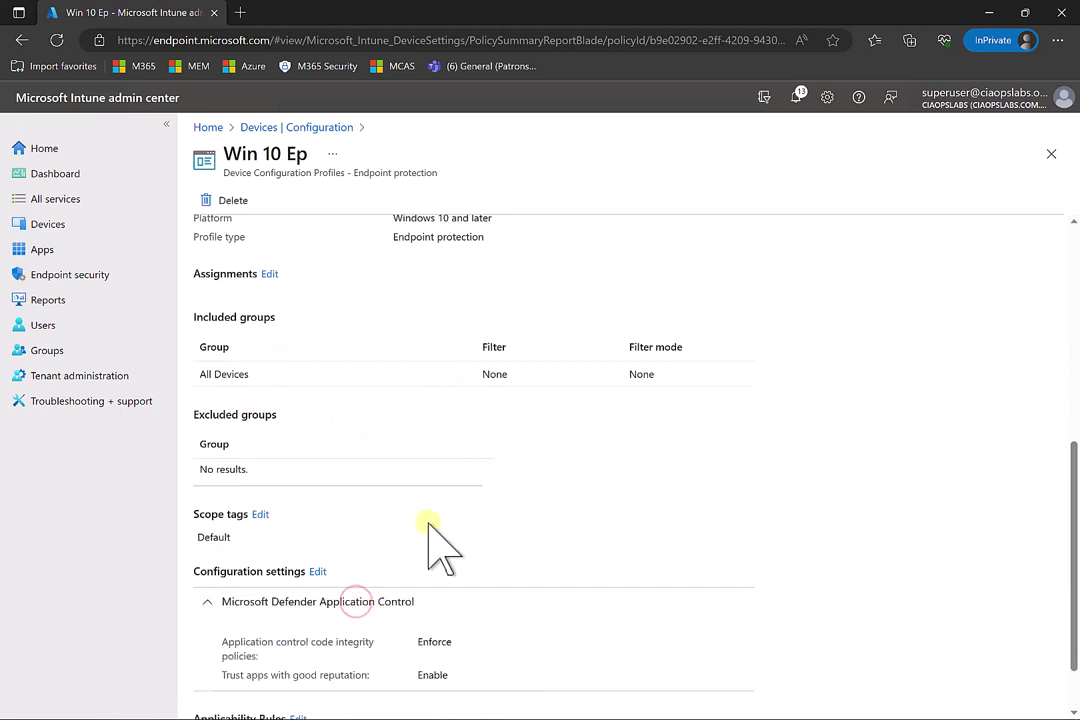
scroll(428, 560, "down", 1)
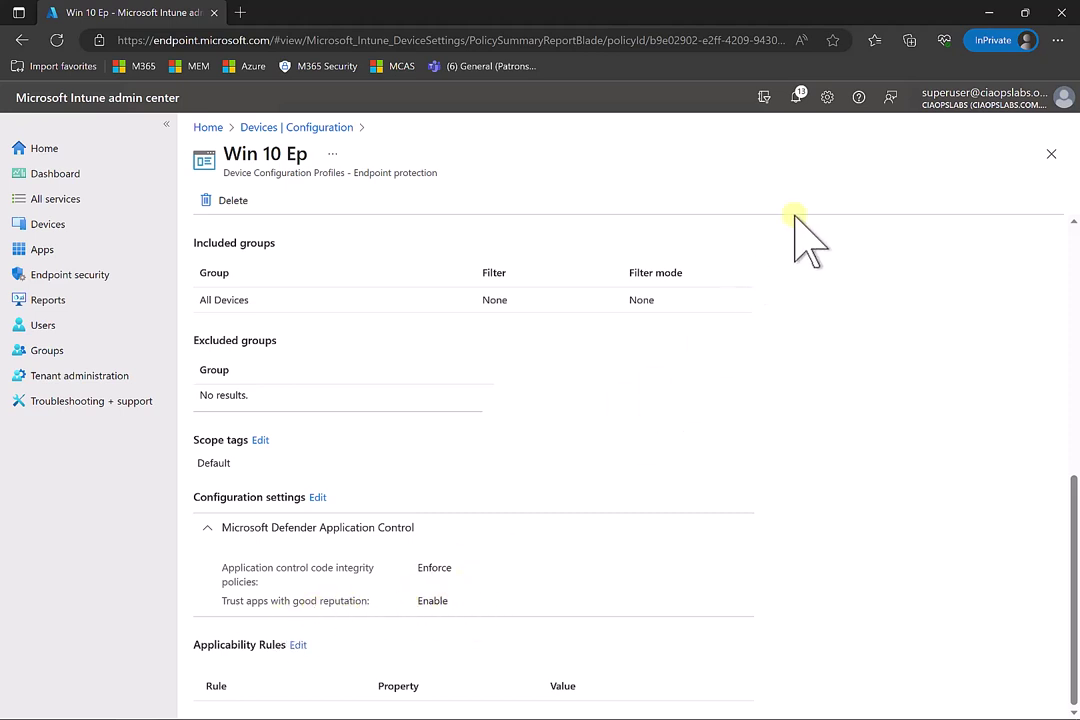
- Switch to VM02 and sync it with Intune from the work or school account's management info in Settings
left_click(988, 13)
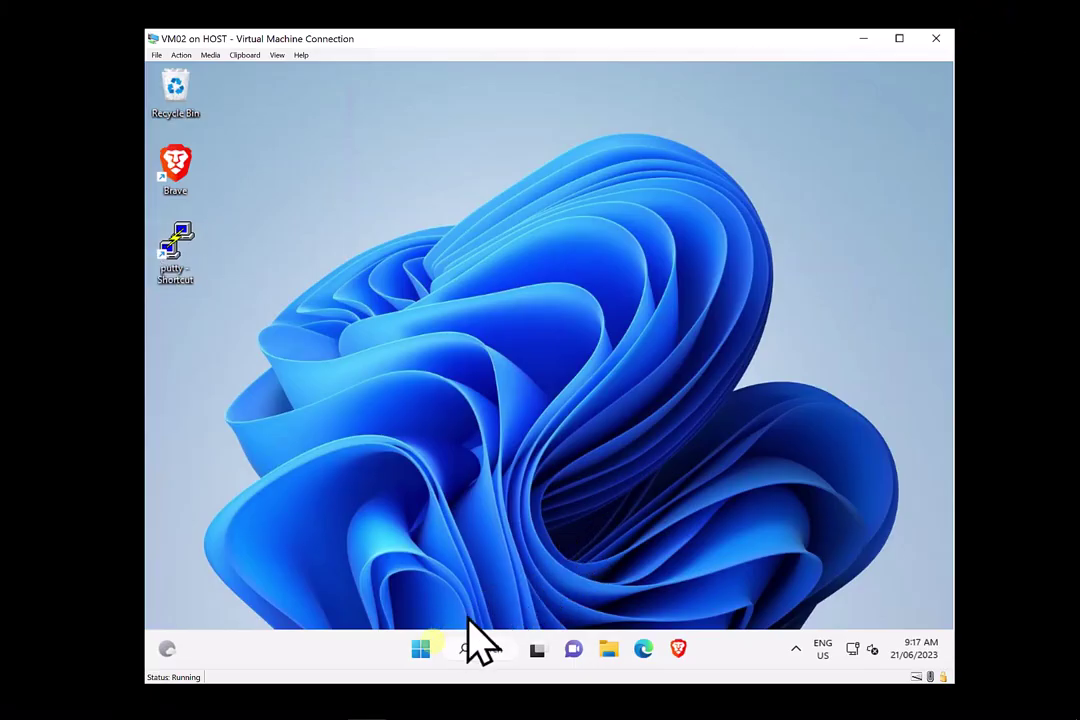
left_click(420, 652)
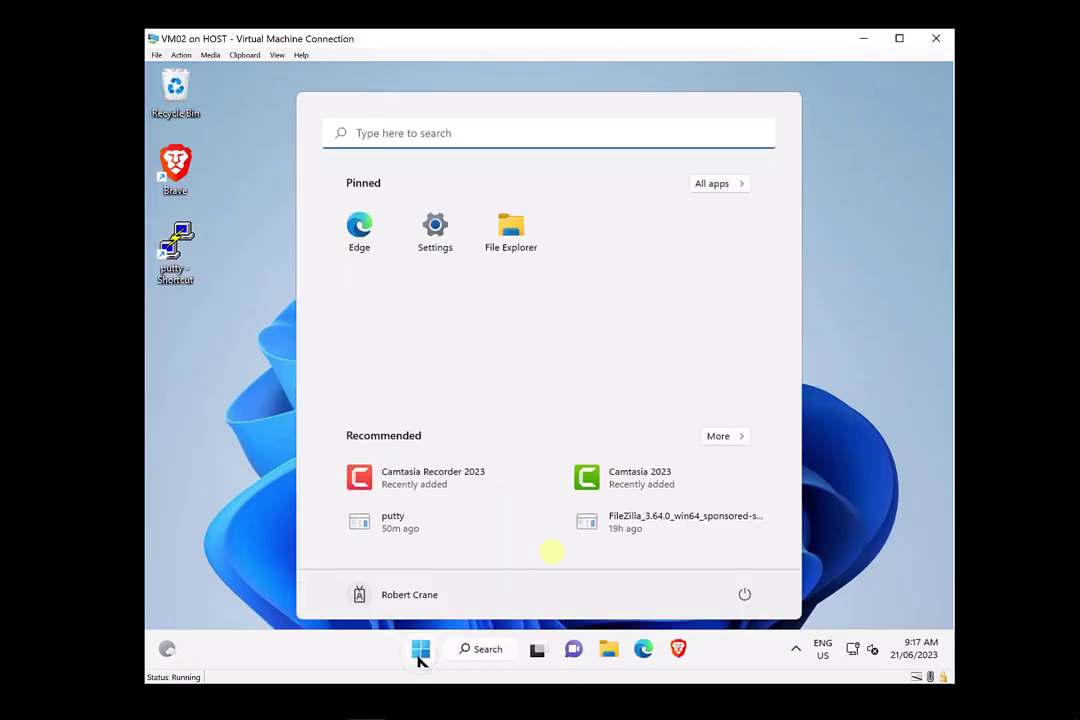
left_click(451, 248)
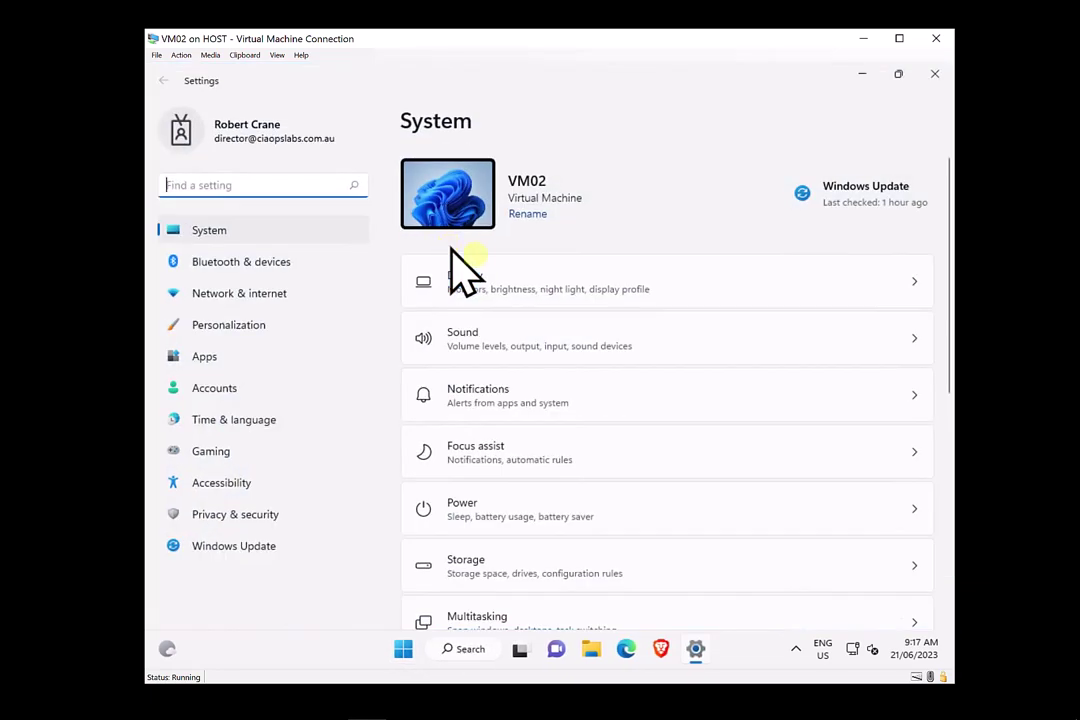
left_click(233, 388)
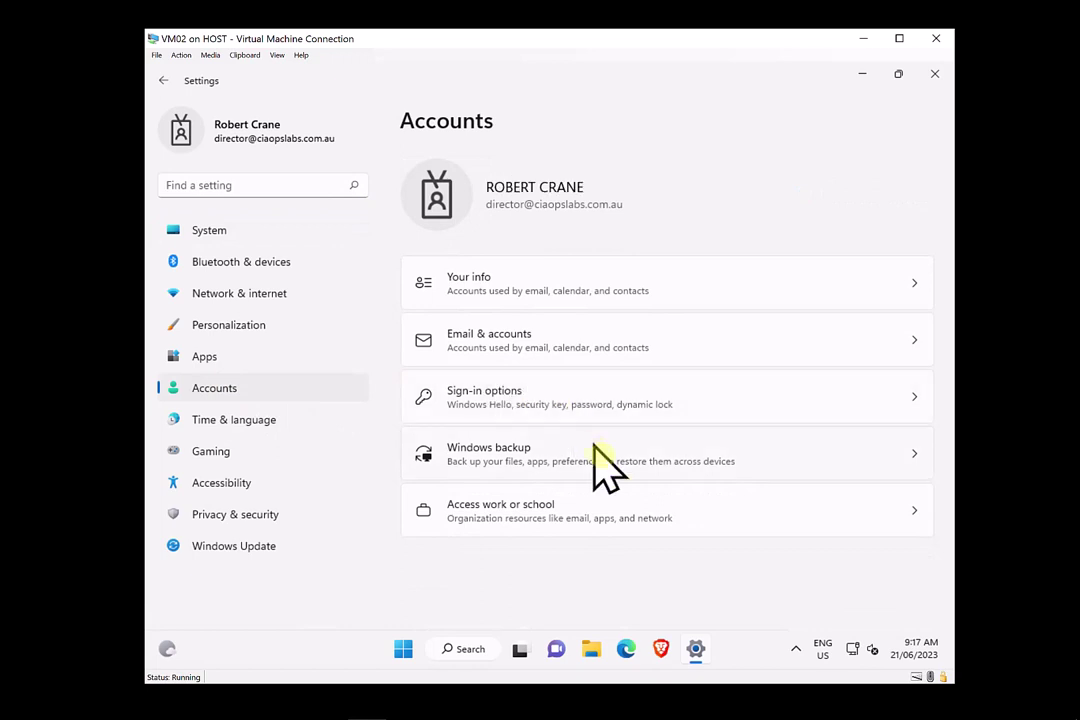
left_click(653, 516)
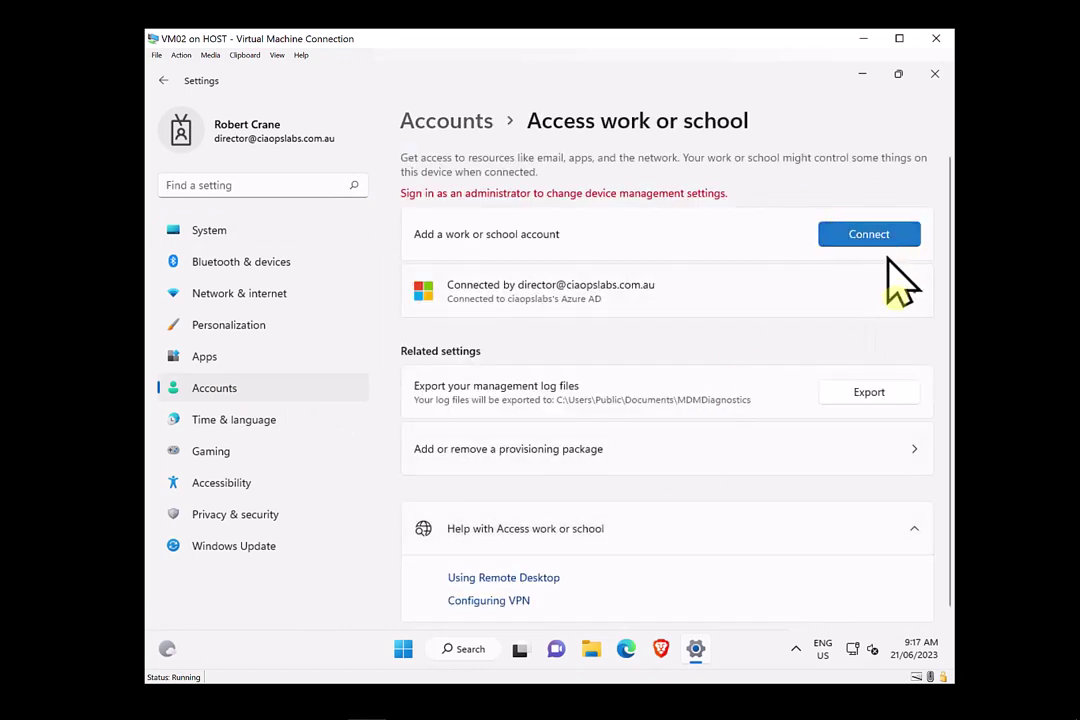
left_click(897, 300)
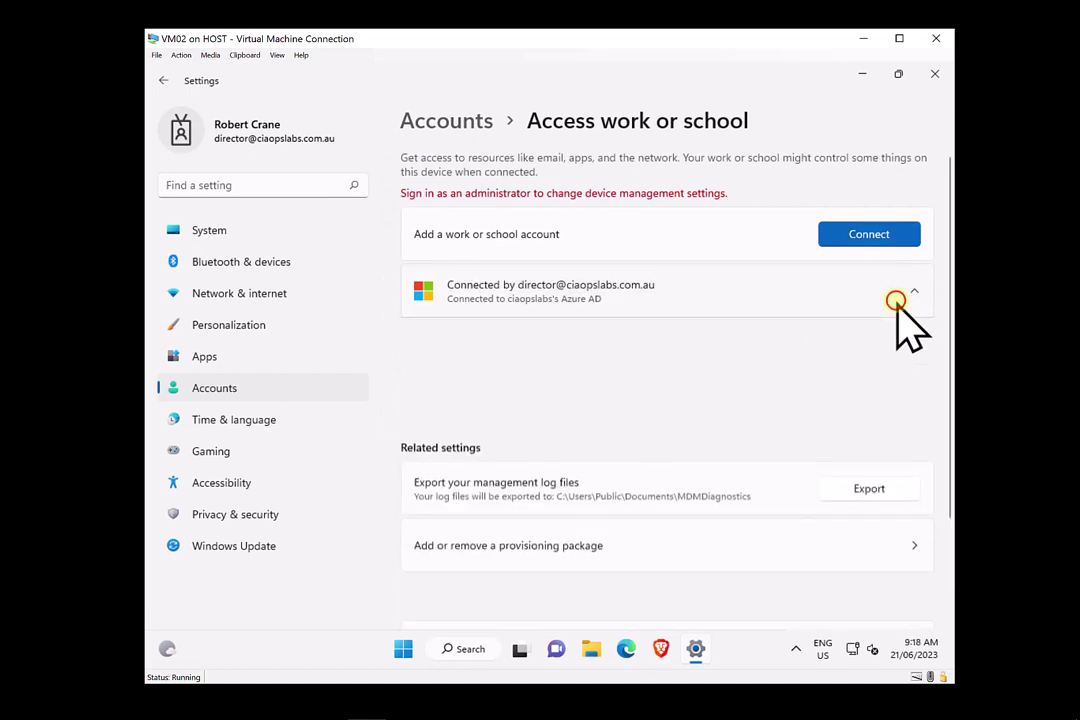
left_click(834, 344)
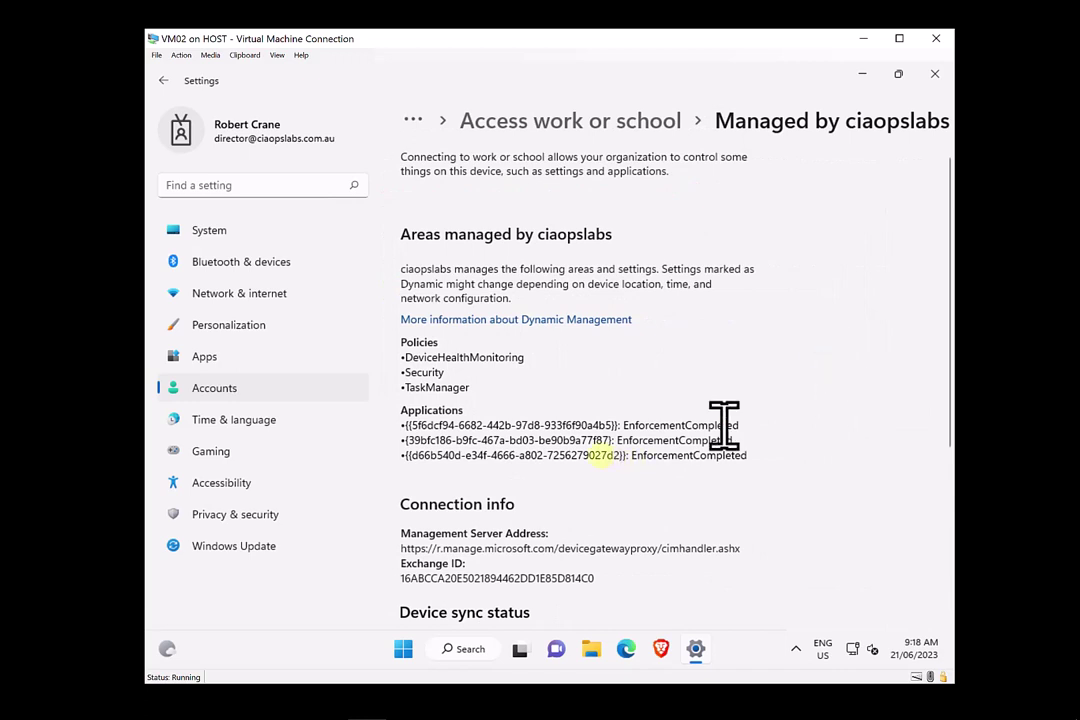
scroll(605, 465, "down", 3)
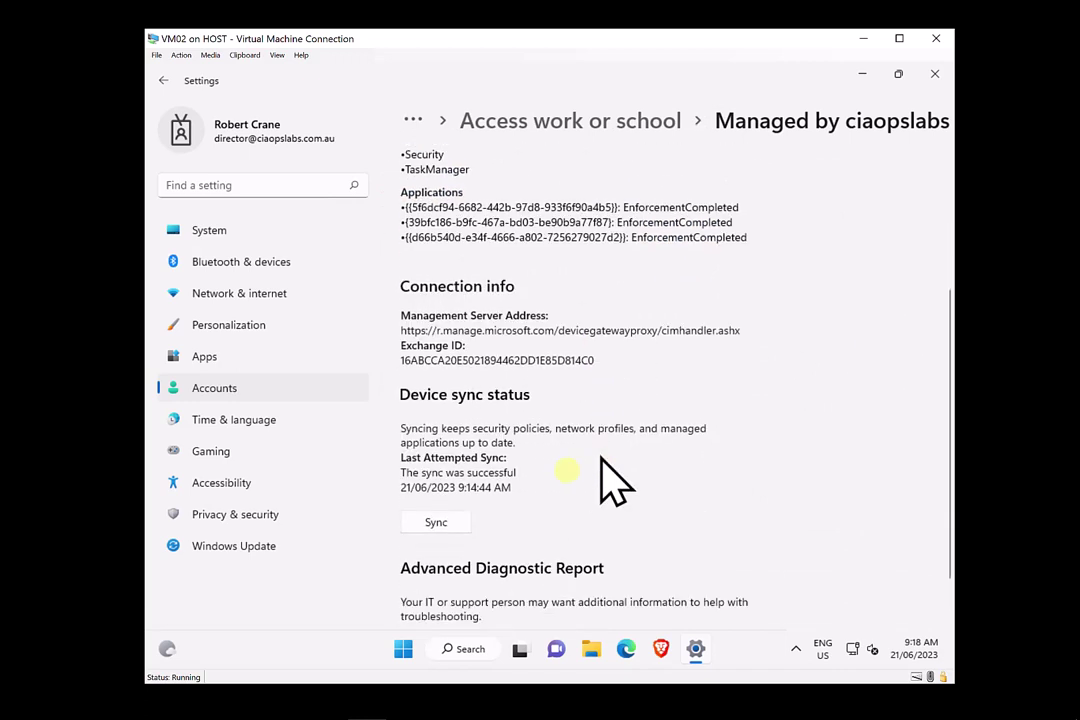
left_click(445, 522)
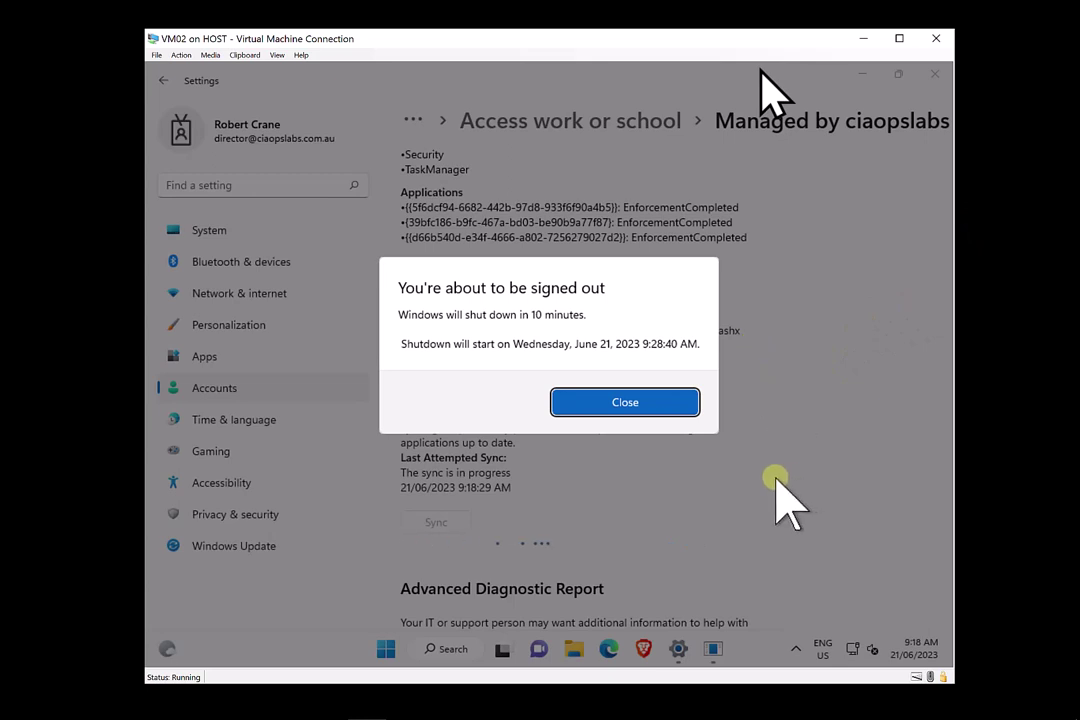
- Close the pending shutdown notice and the Settings window, and restart VM02 to apply the synced policy
left_click(665, 402)
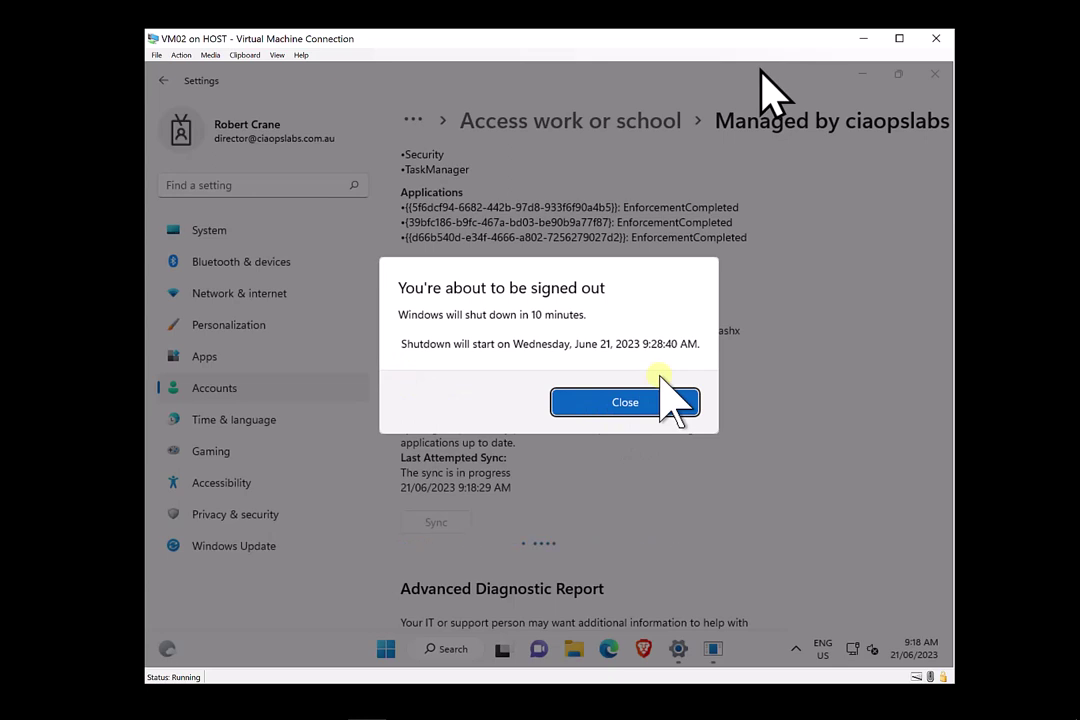
left_click(663, 390)
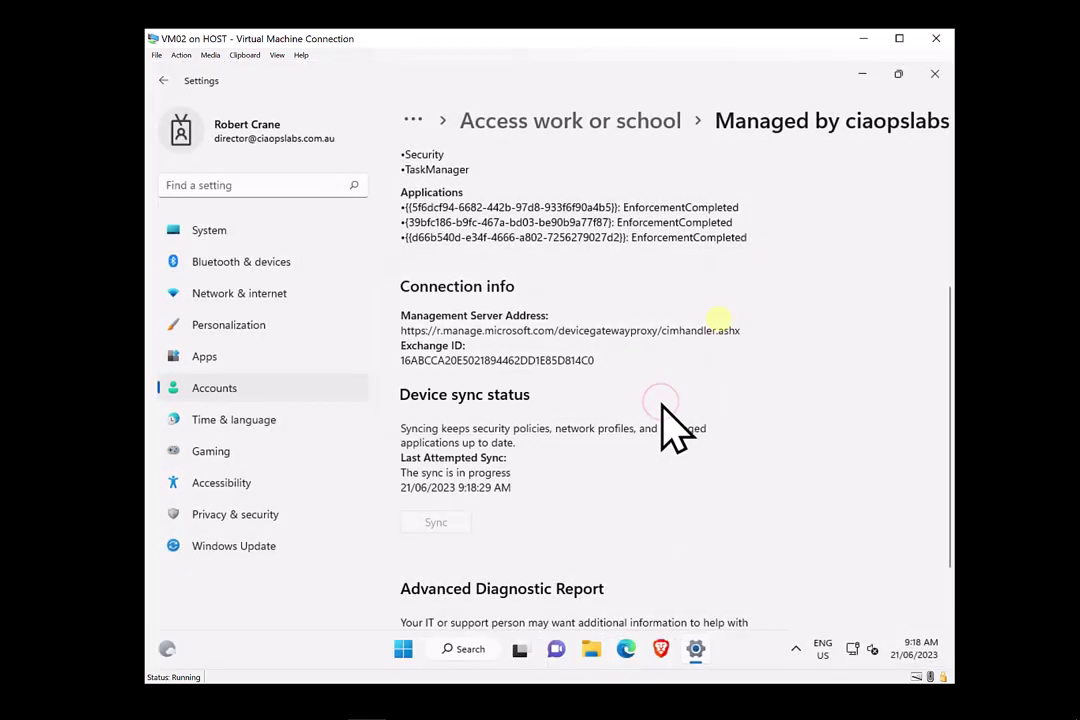
left_click(934, 74)
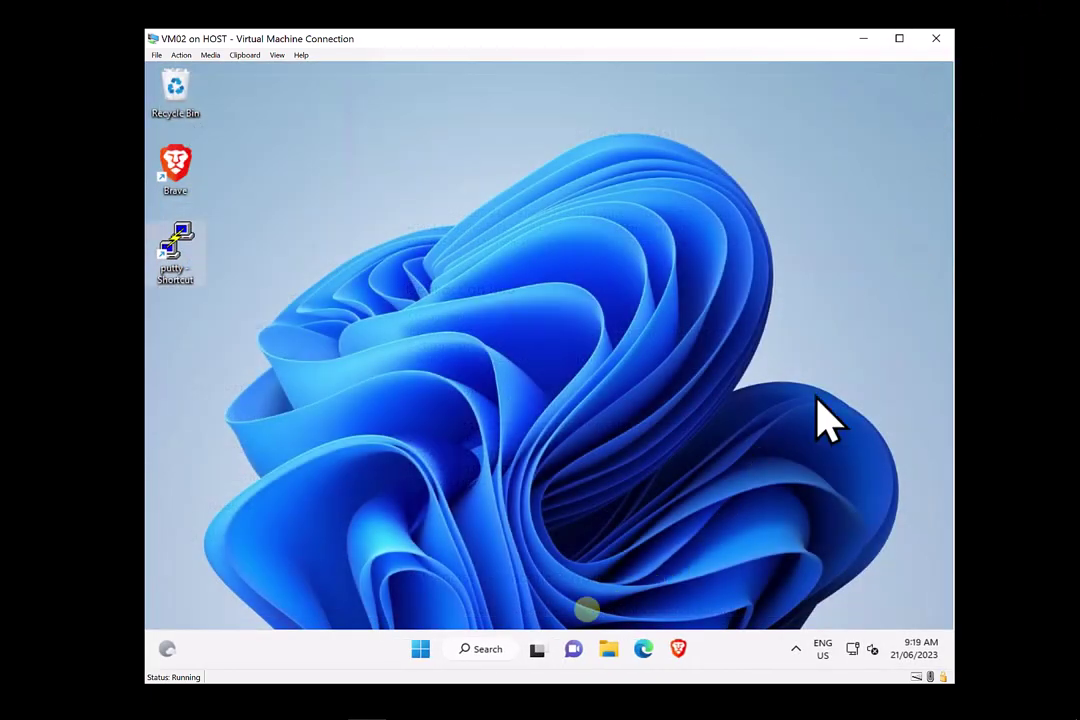
left_click(418, 651)
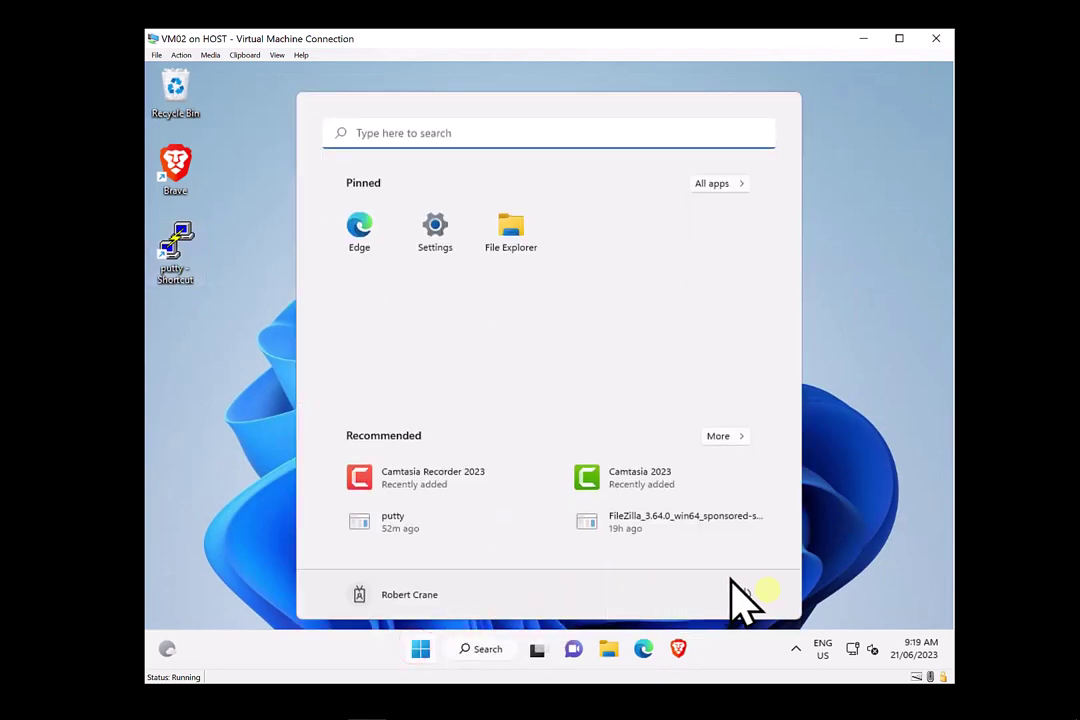
left_click(744, 596)
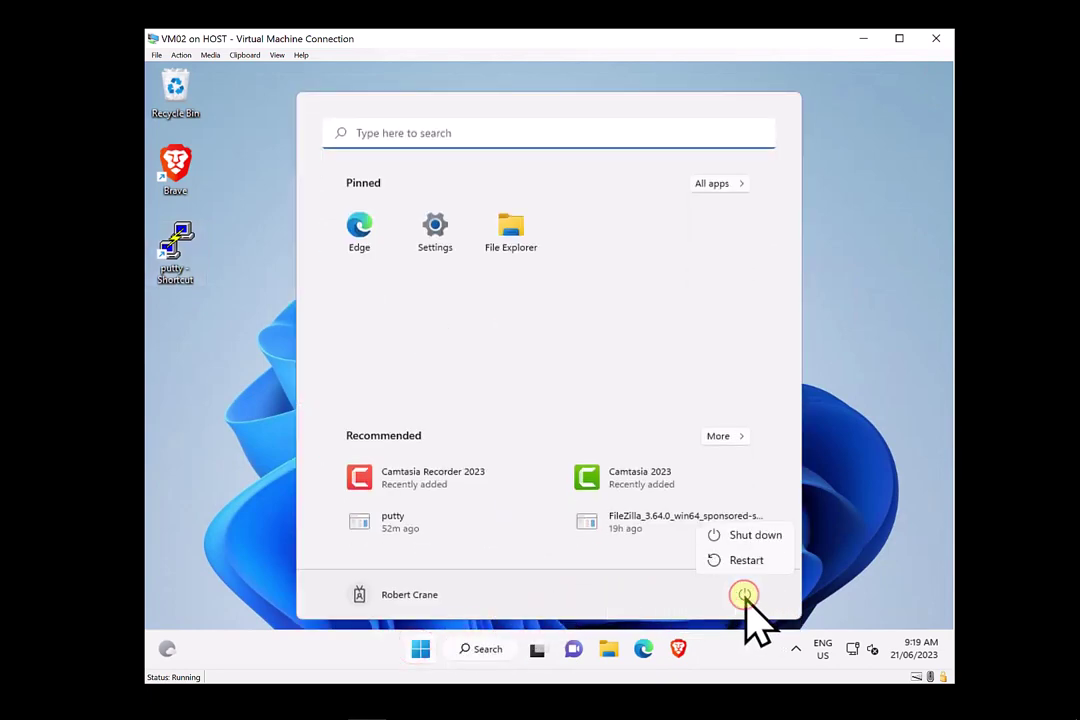
left_click(749, 559)
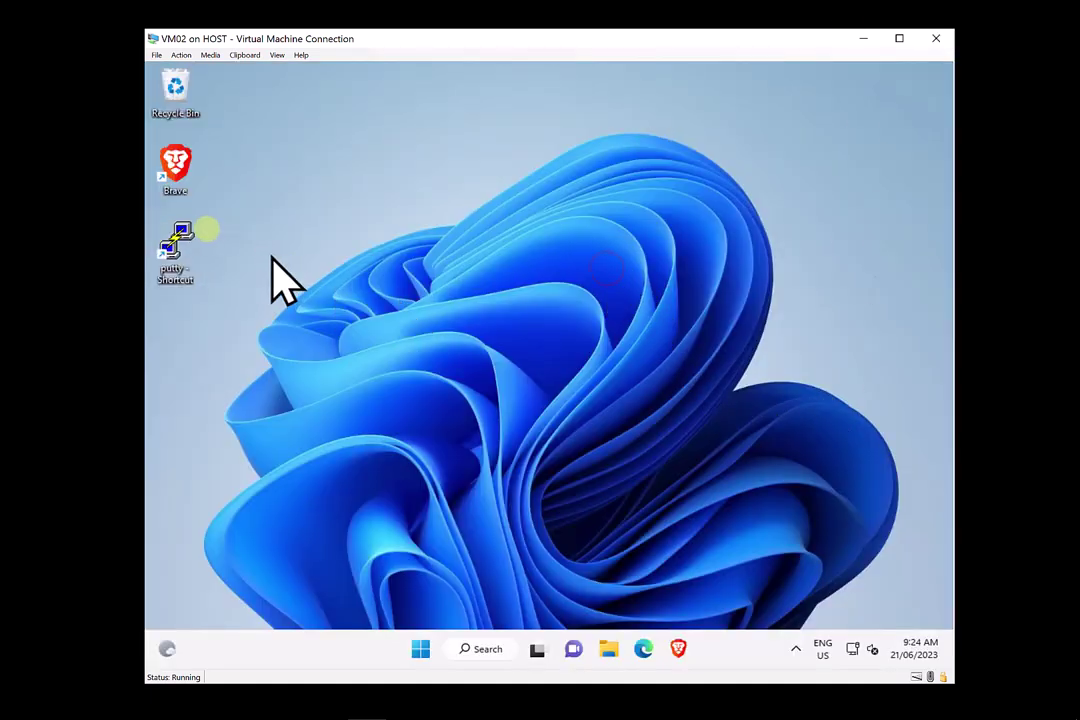
- Test application control on VM02 by launching and closing PuTTY, and trying to launch Brave and dismissing its notice
left_click(168, 248)
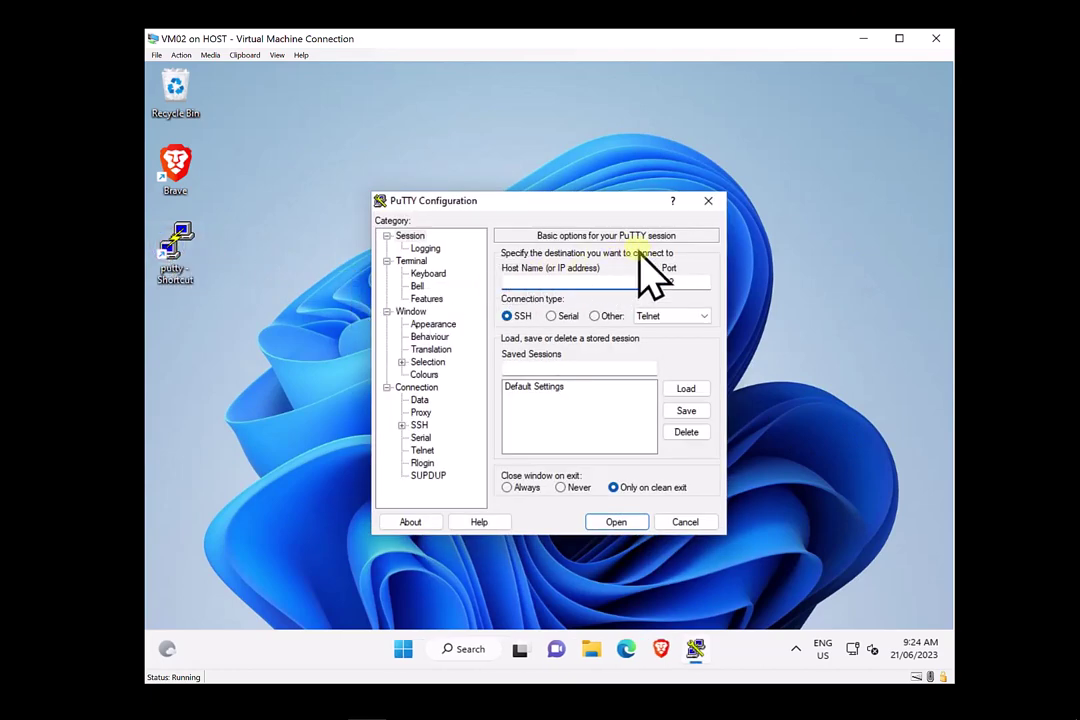
left_click(707, 200)
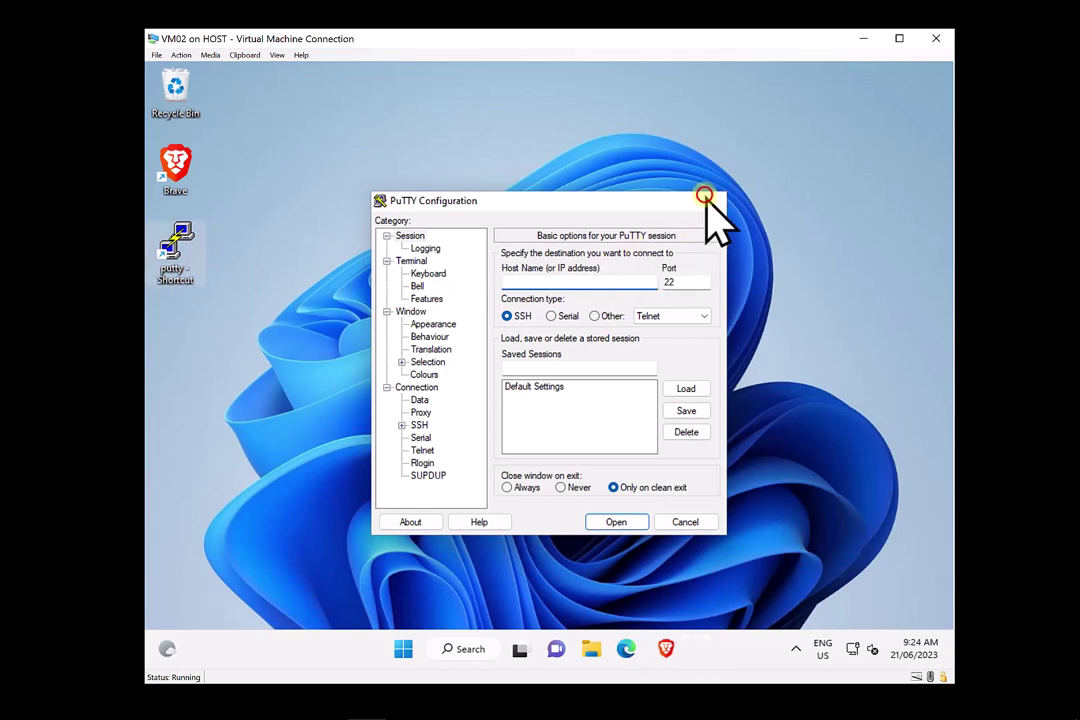
left_click(678, 648)
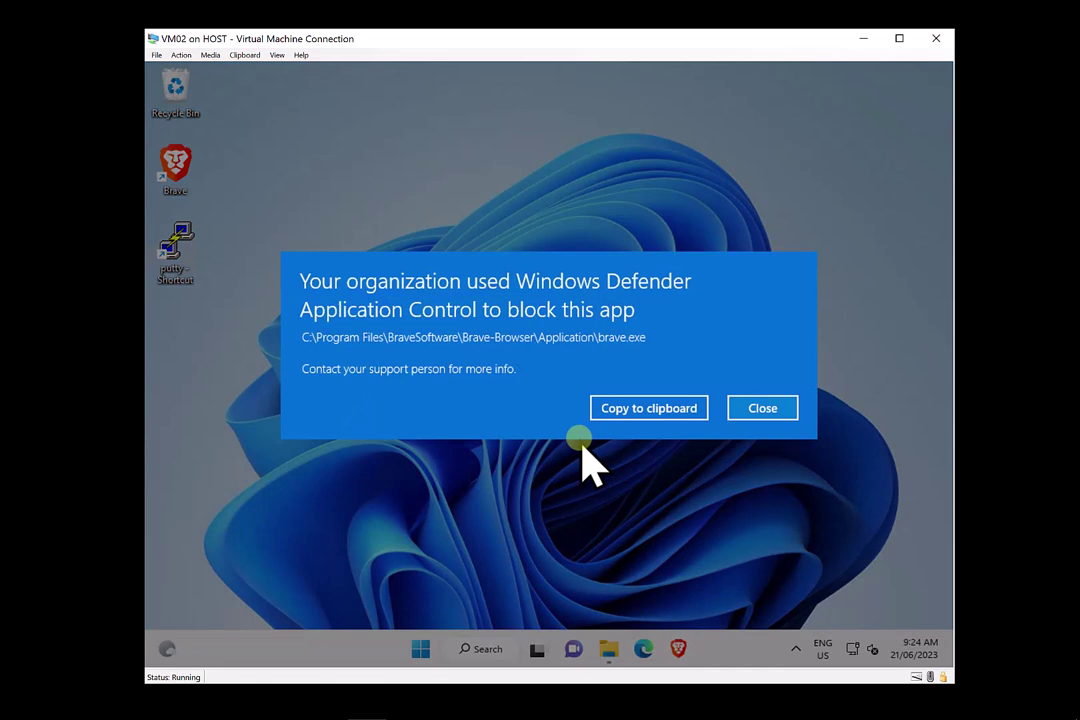
left_click(781, 410)
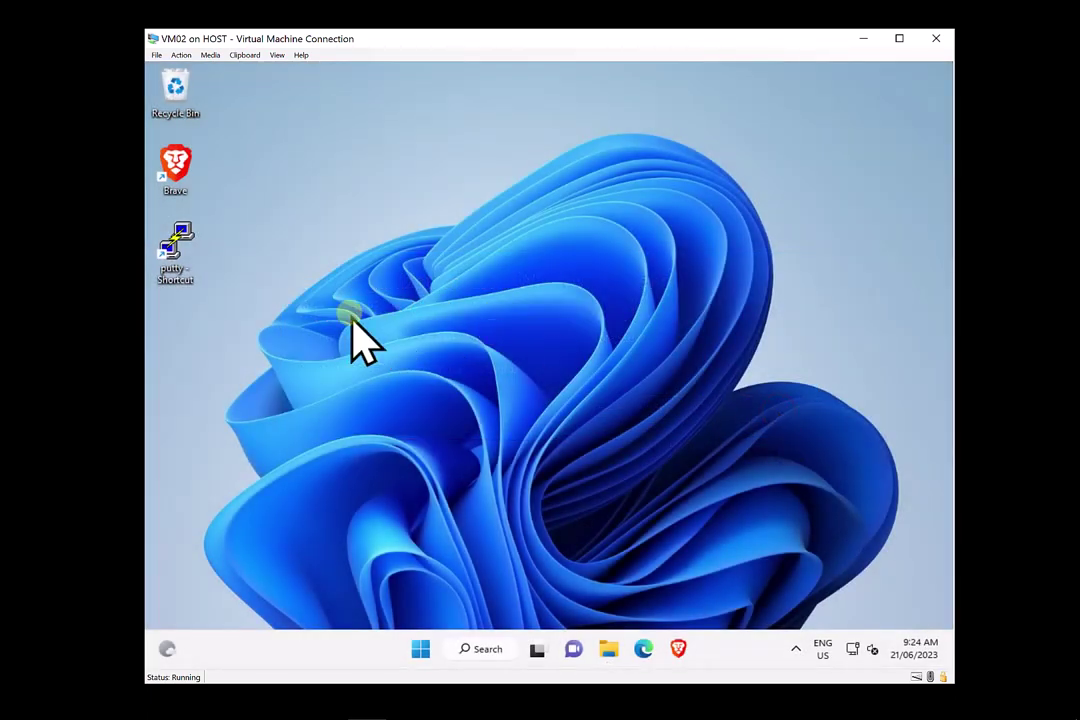
- Repeat the VM02 test: open and close PuTTY, try to start Brave, copy the block notice's details and close it
double_click(178, 265)
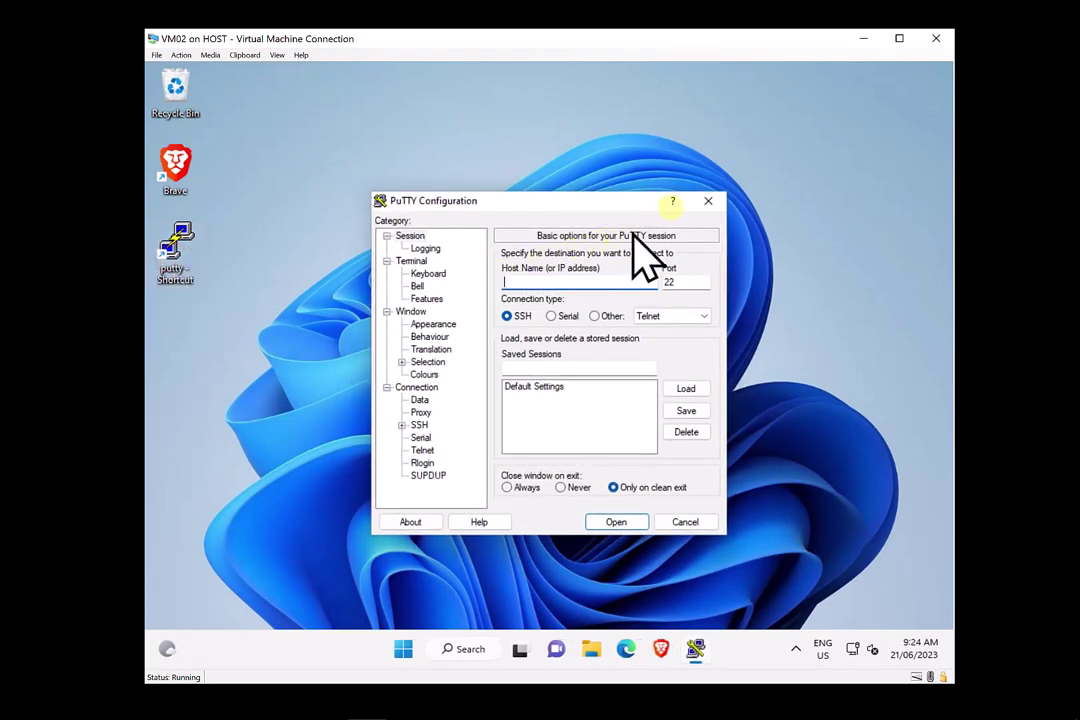
left_click(708, 200)
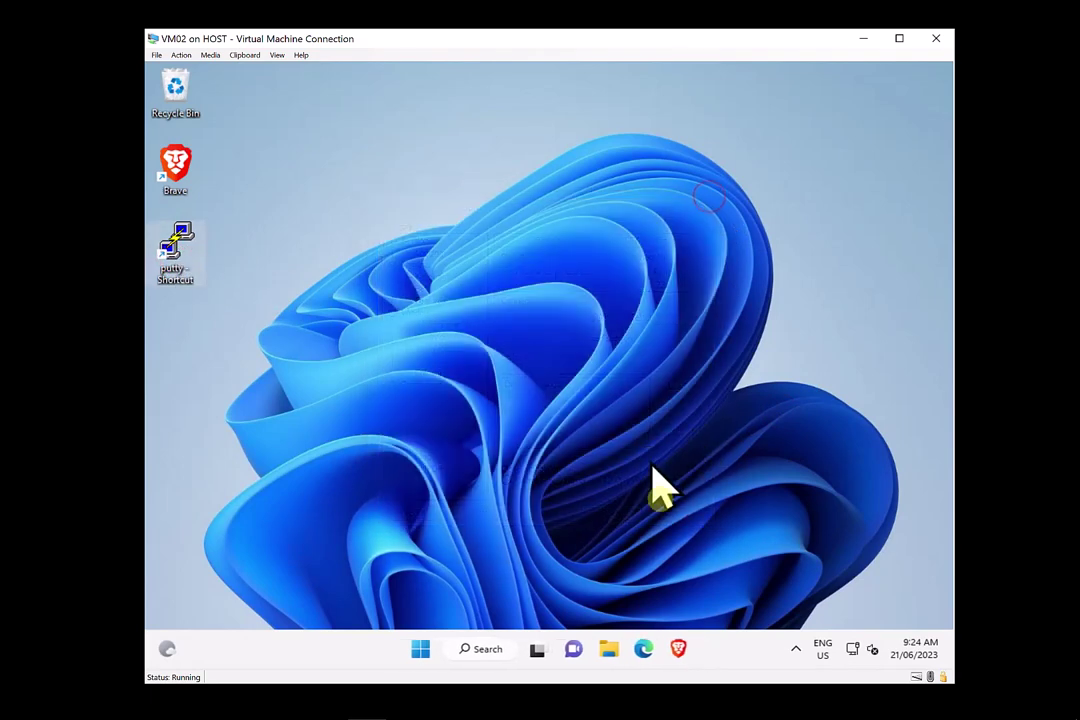
left_click(679, 650)
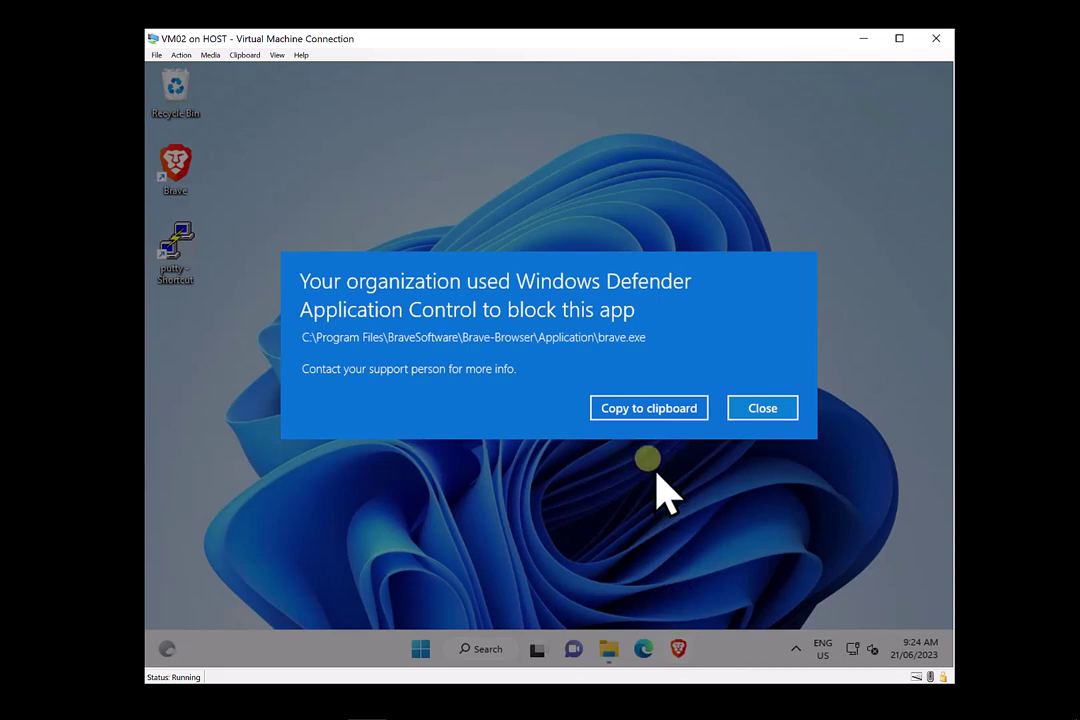
left_click(612, 408)
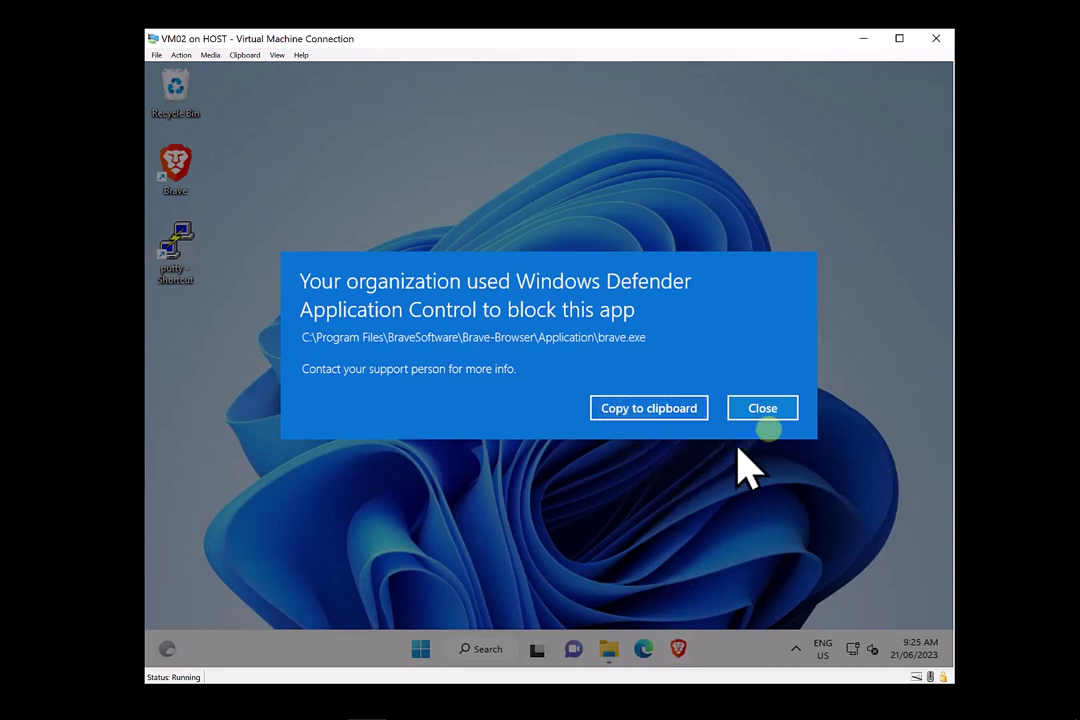
left_click(765, 408)
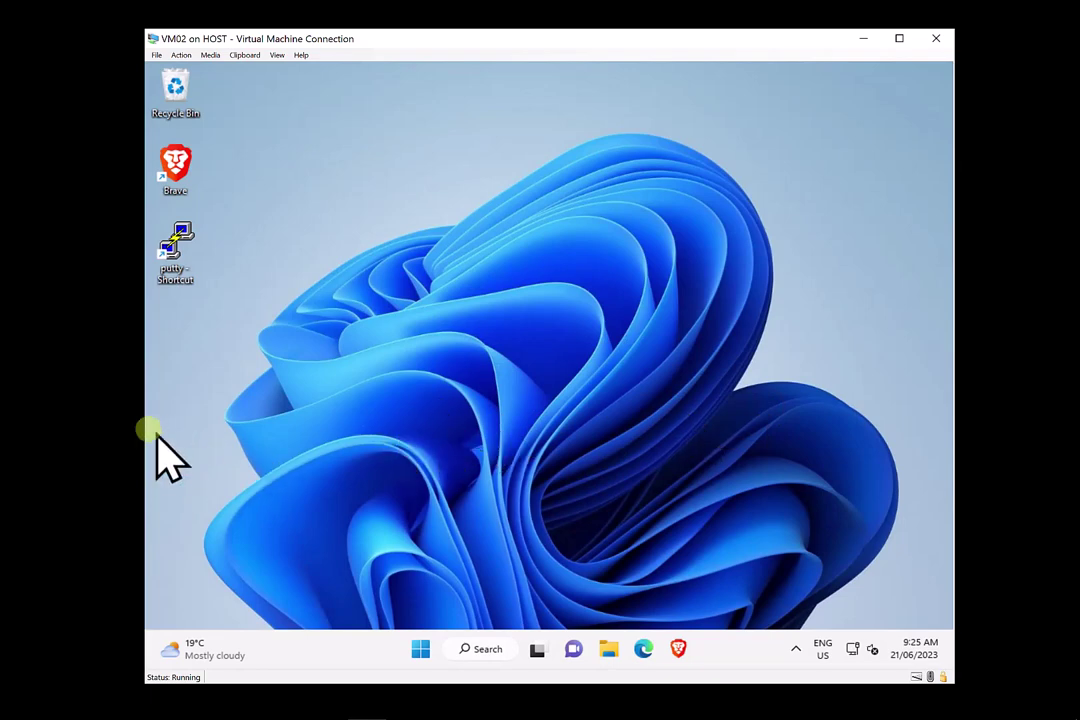
- Switch to the Intune admin center and save the Win 10 Ep profile with application control code integrity policies set to Audit Only
left_click(100, 407)
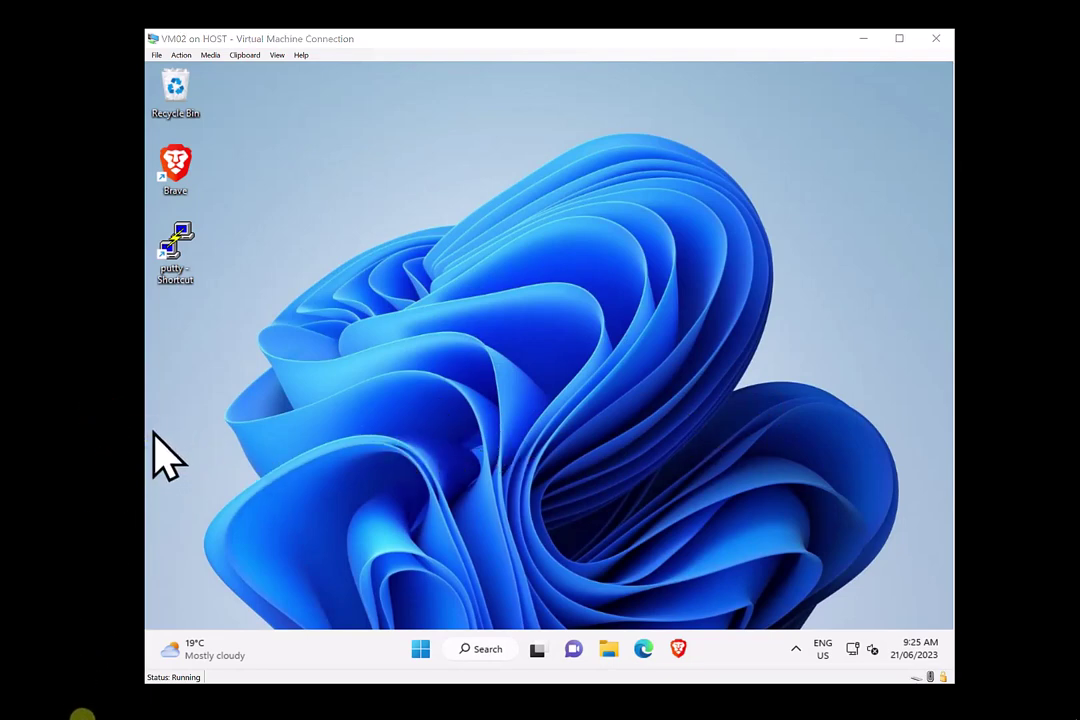
mouse_move(85, 712)
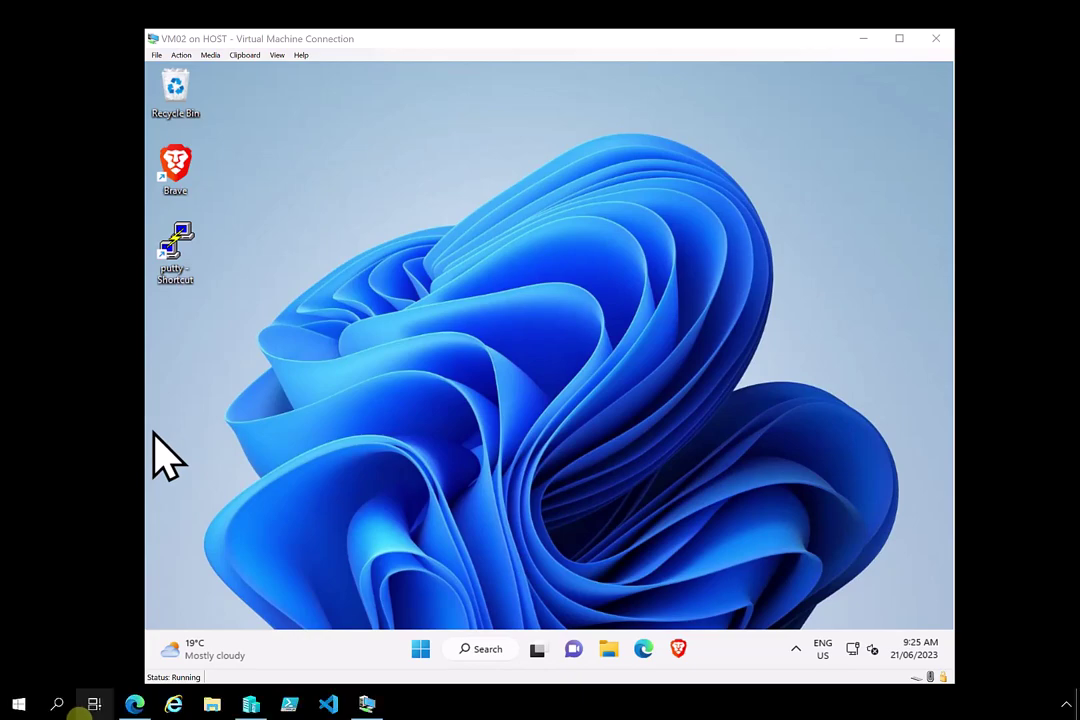
left_click(134, 705)
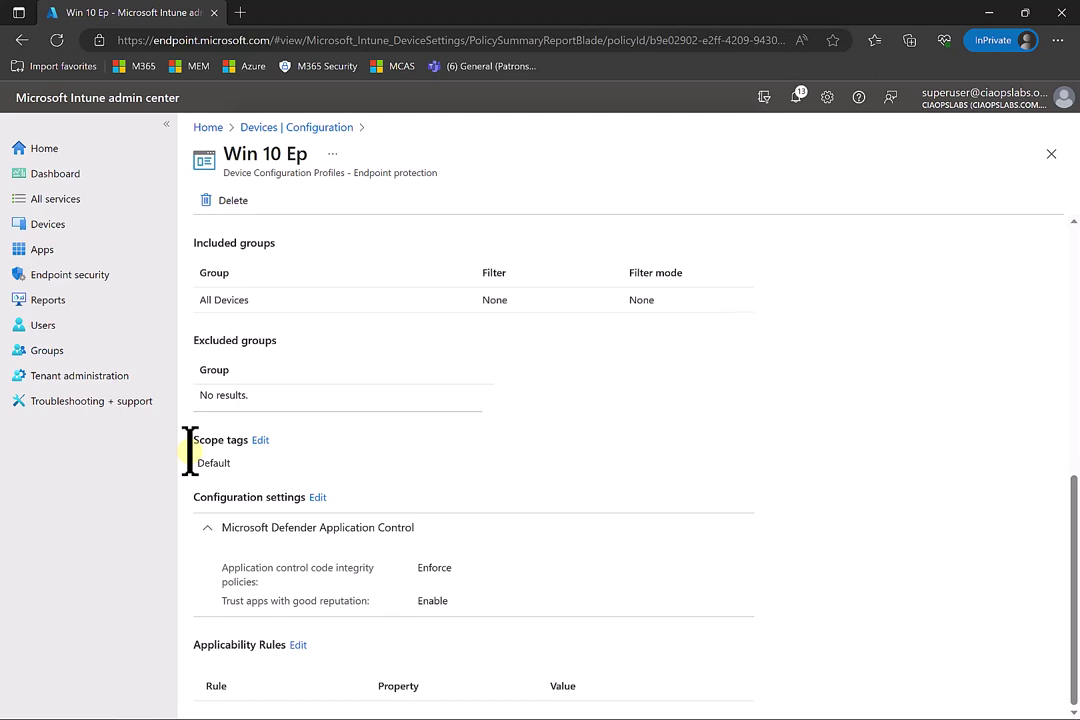
left_click(316, 497)
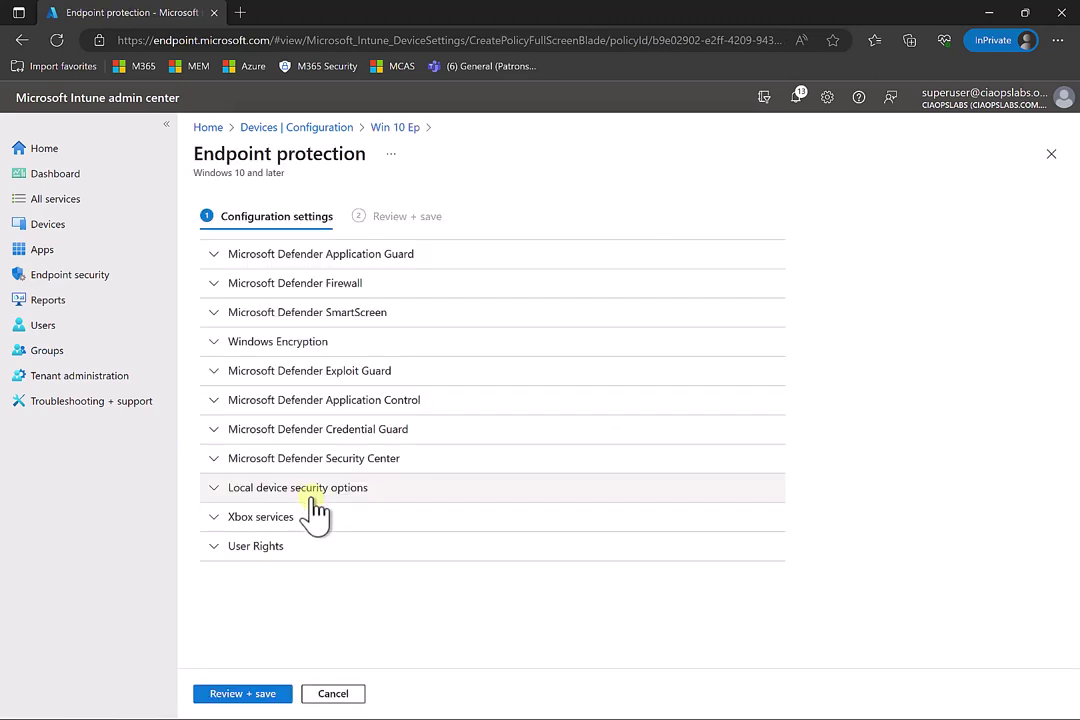
left_click(310, 400)
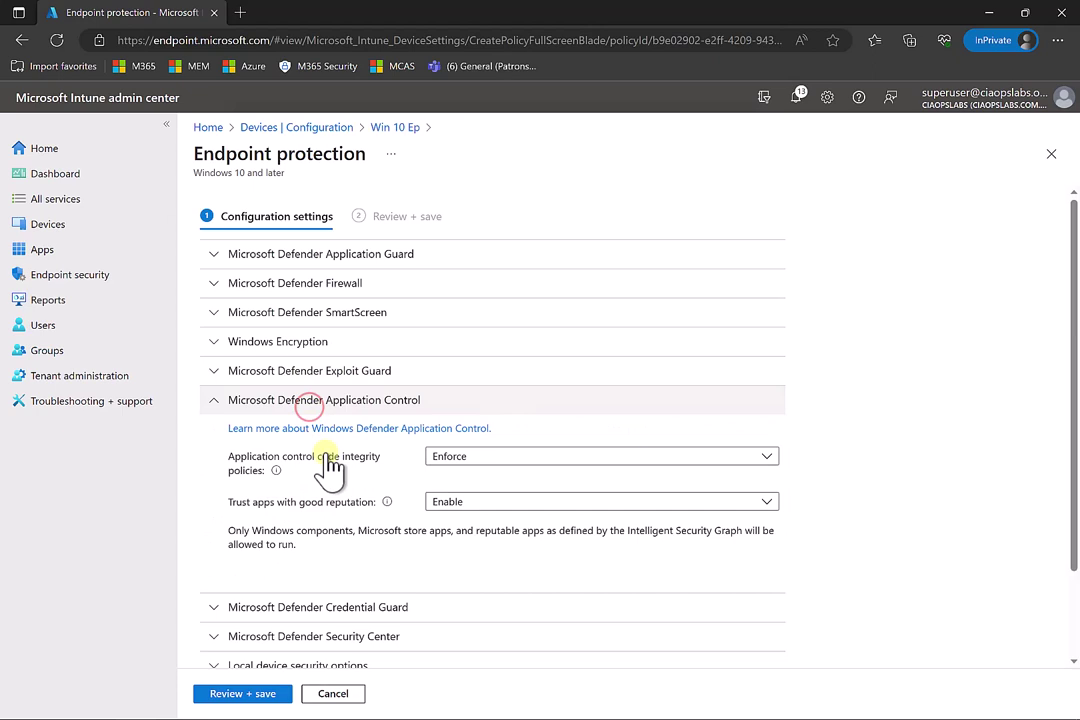
left_click(520, 457)
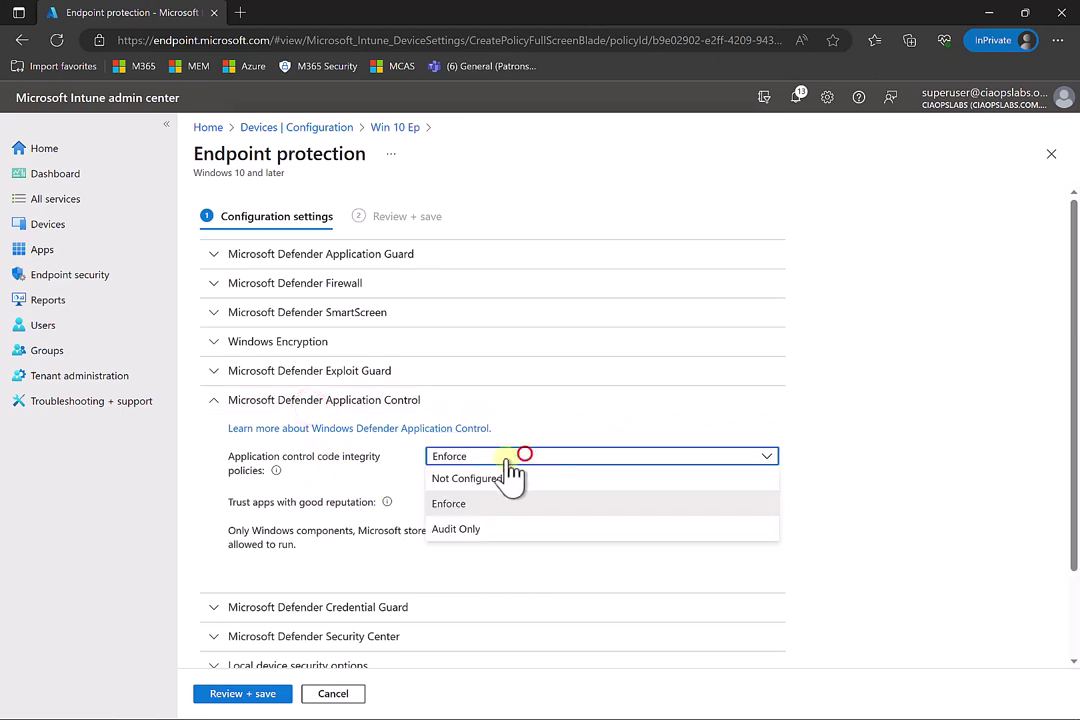
left_click(443, 530)
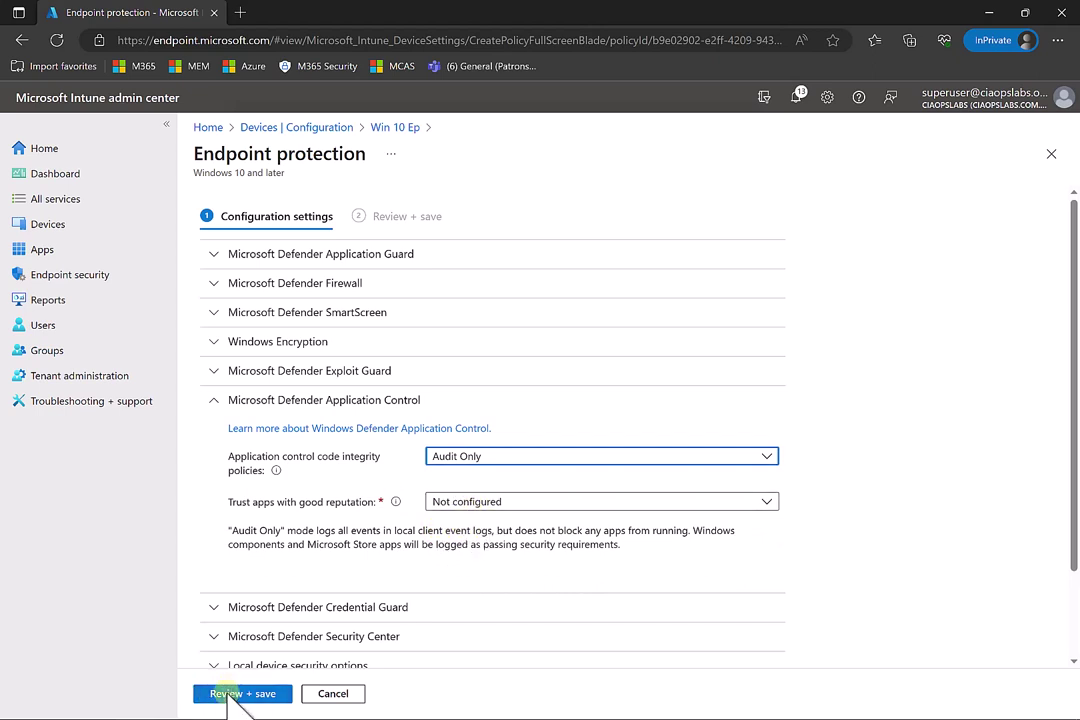
left_click(230, 694)
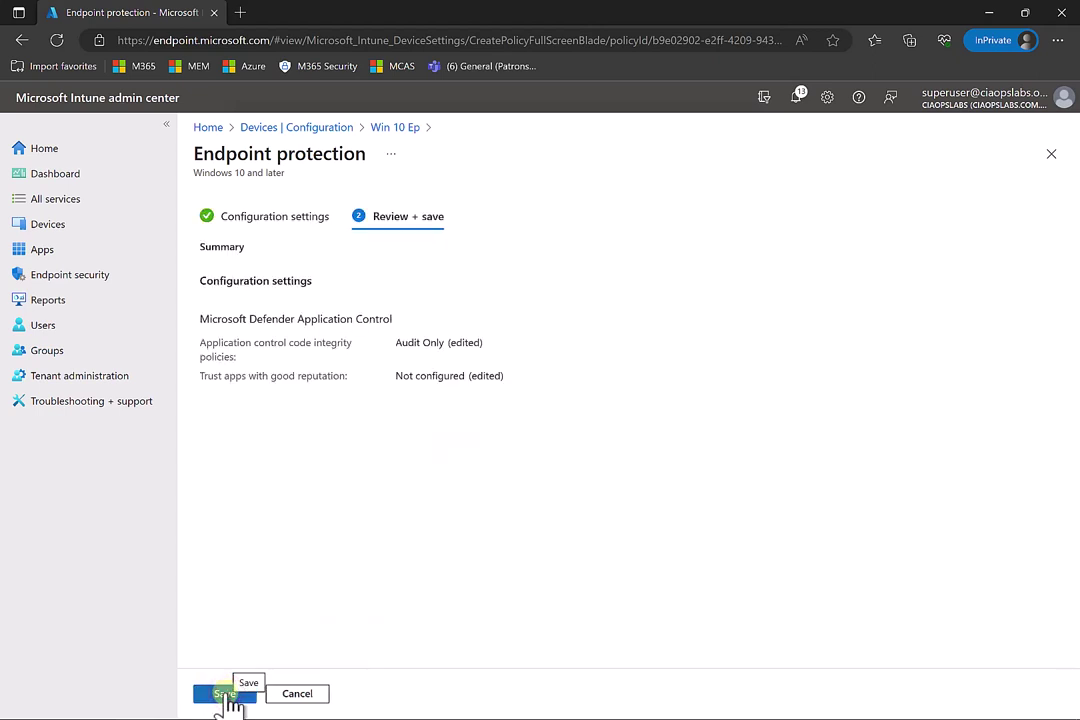
left_click(226, 694)
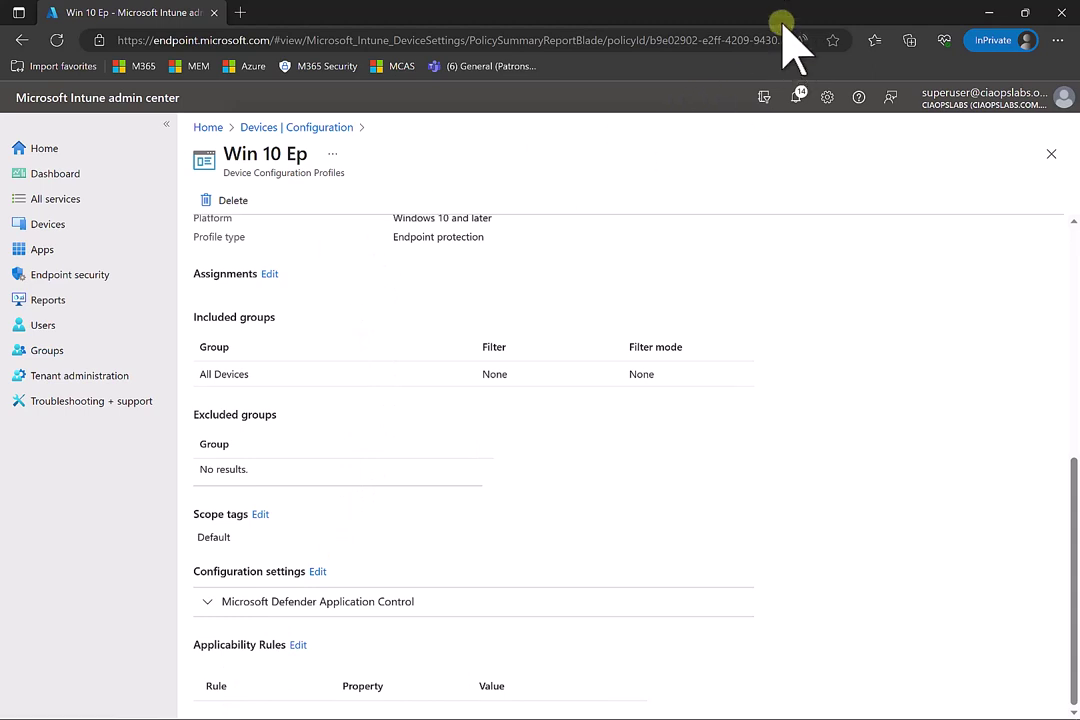
- Return to VM02 and start another Intune device sync from the work or school account's management info in Settings
left_click(991, 14)
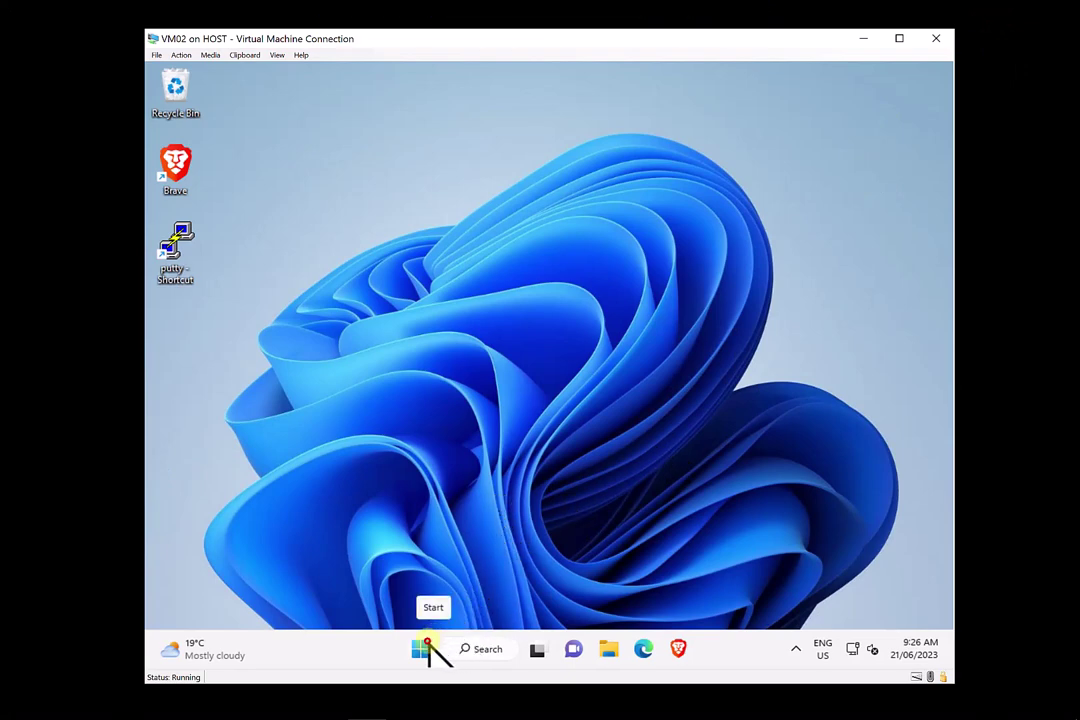
left_click(427, 643)
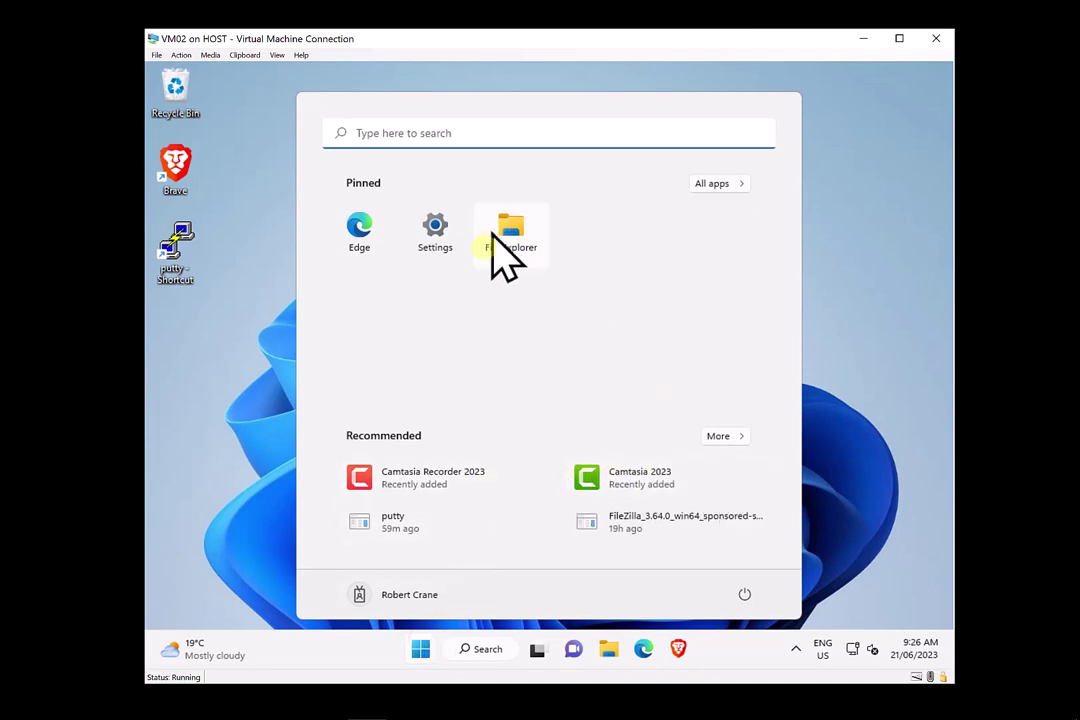
left_click(445, 240)
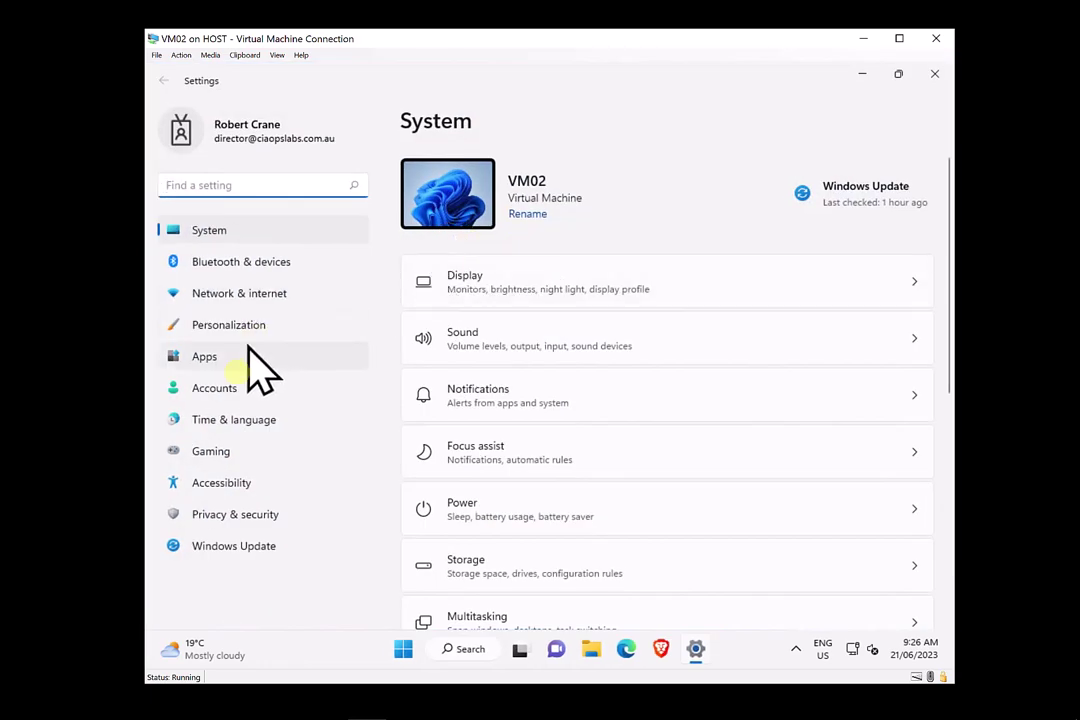
left_click(236, 386)
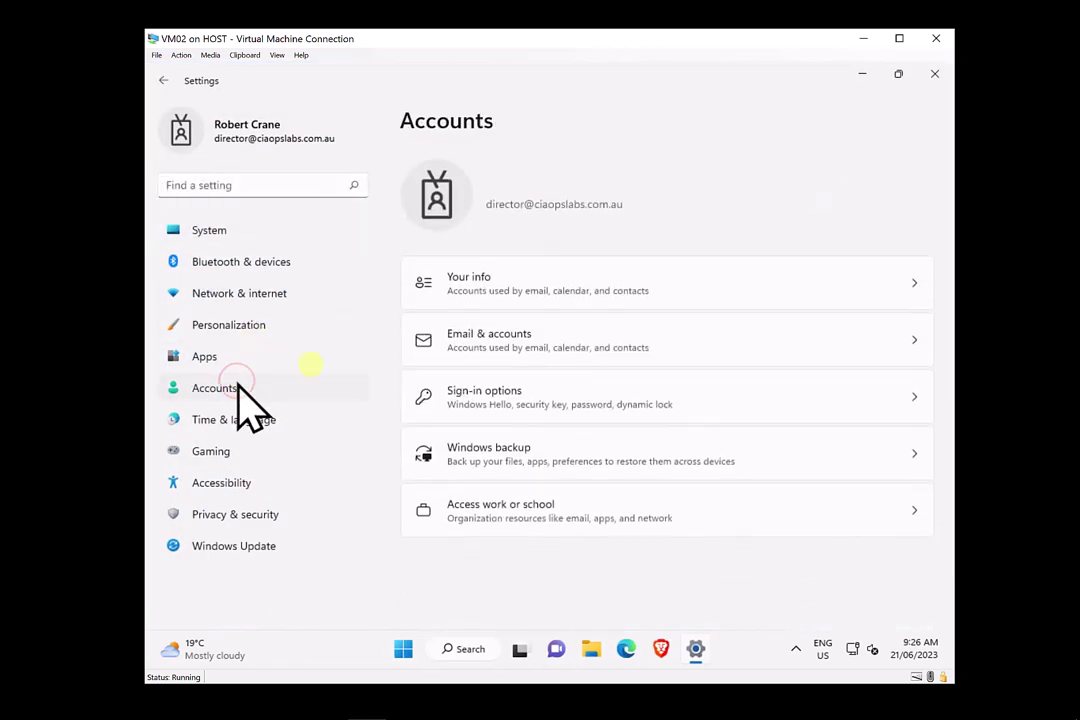
left_click(652, 500)
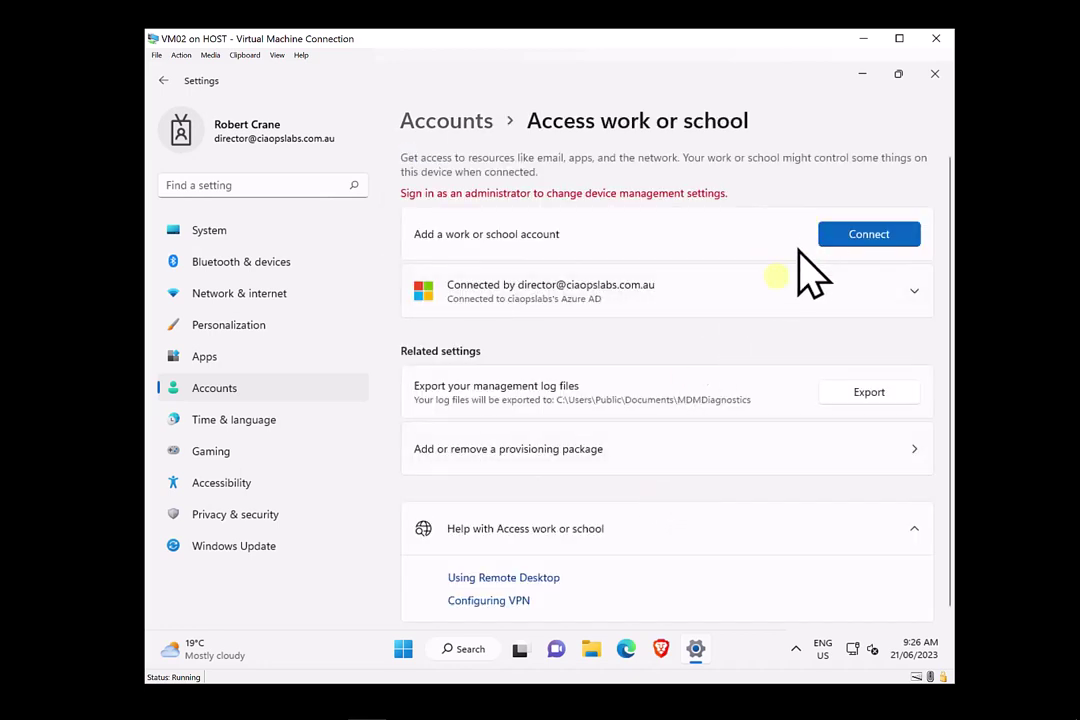
left_click(769, 284)
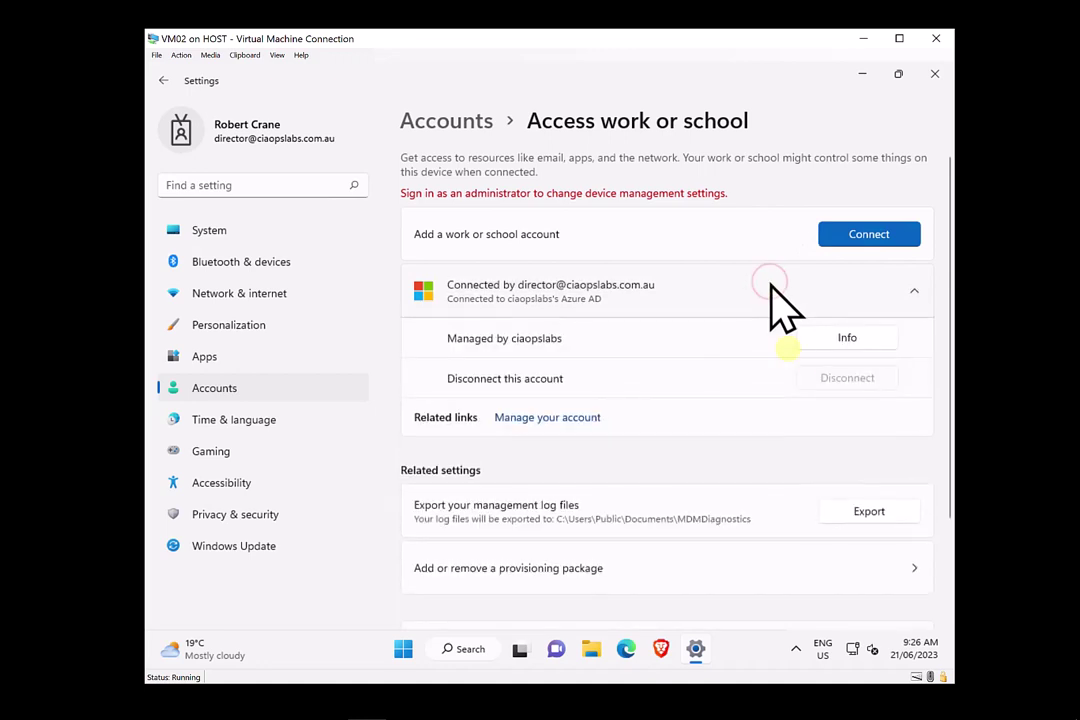
left_click(855, 337)
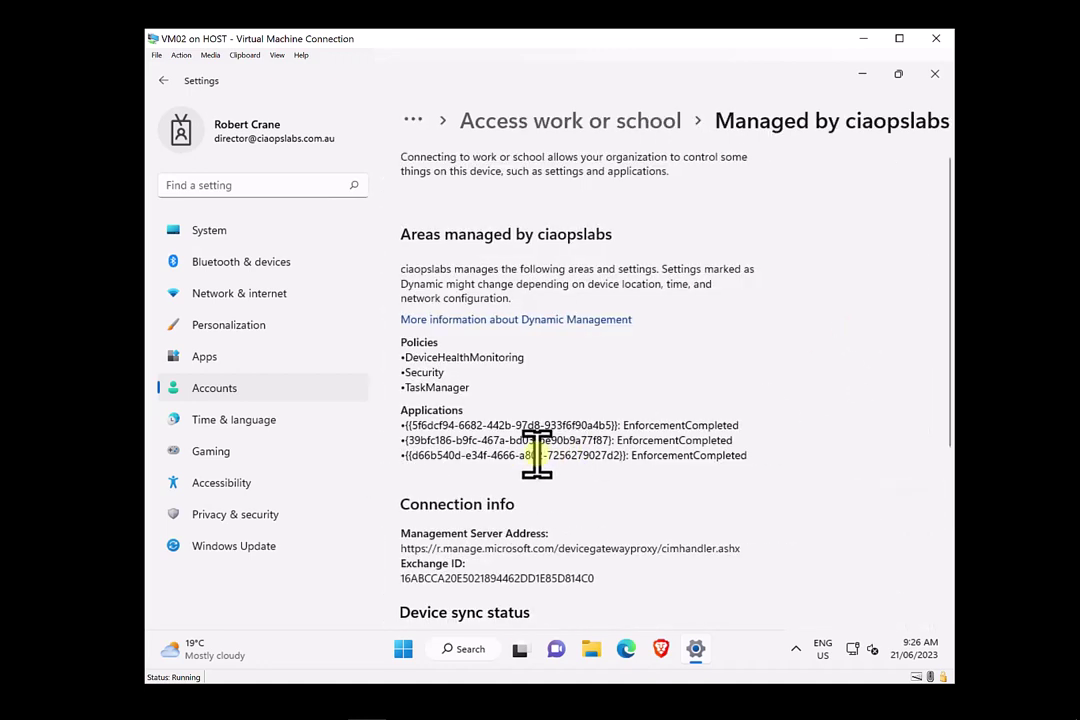
scroll(537, 455, "down", 3)
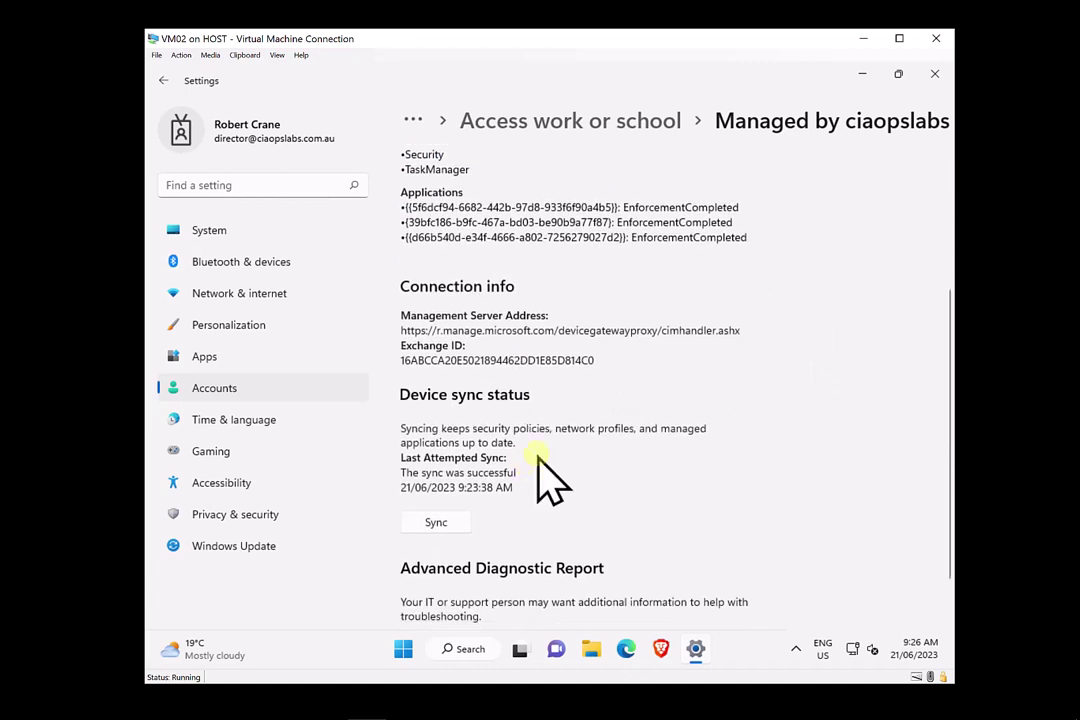
left_click(432, 520)
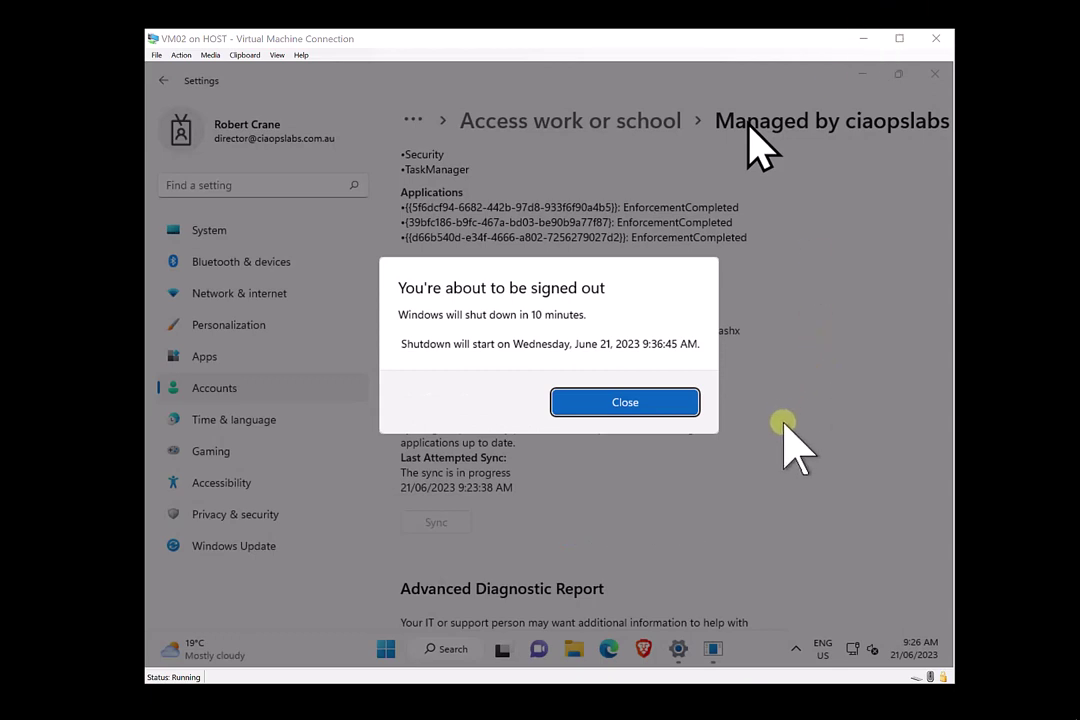
- Dismiss the shutdown notice, close Settings, and restart VM02 to apply the Audit Only policy
left_click(620, 402)
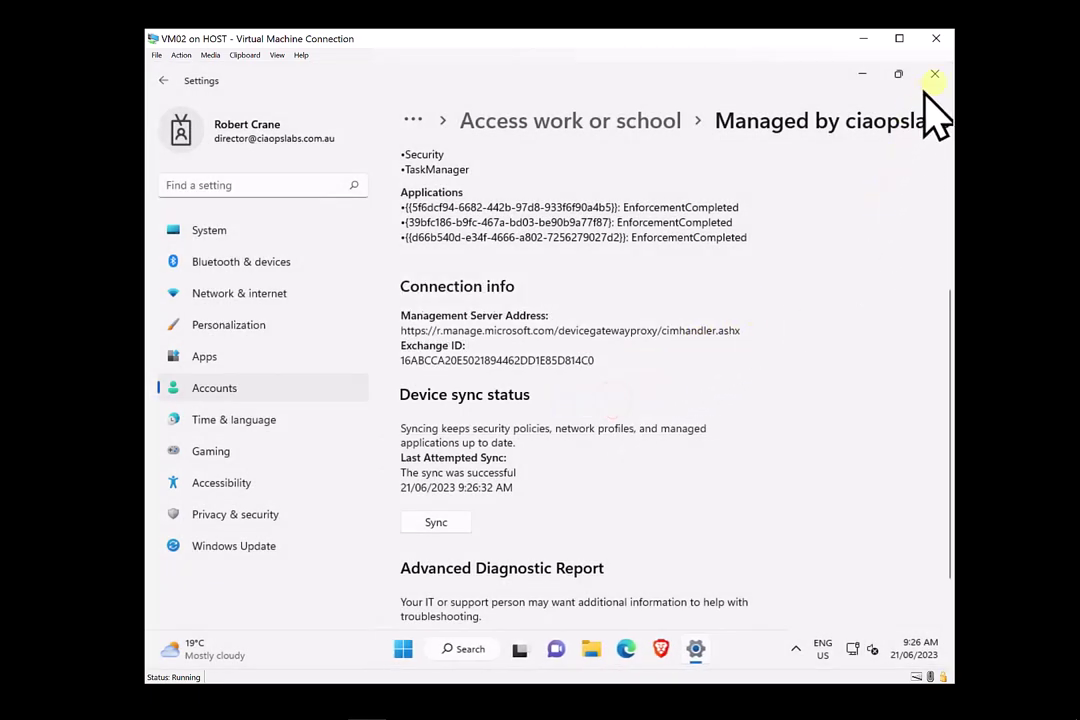
left_click(934, 75)
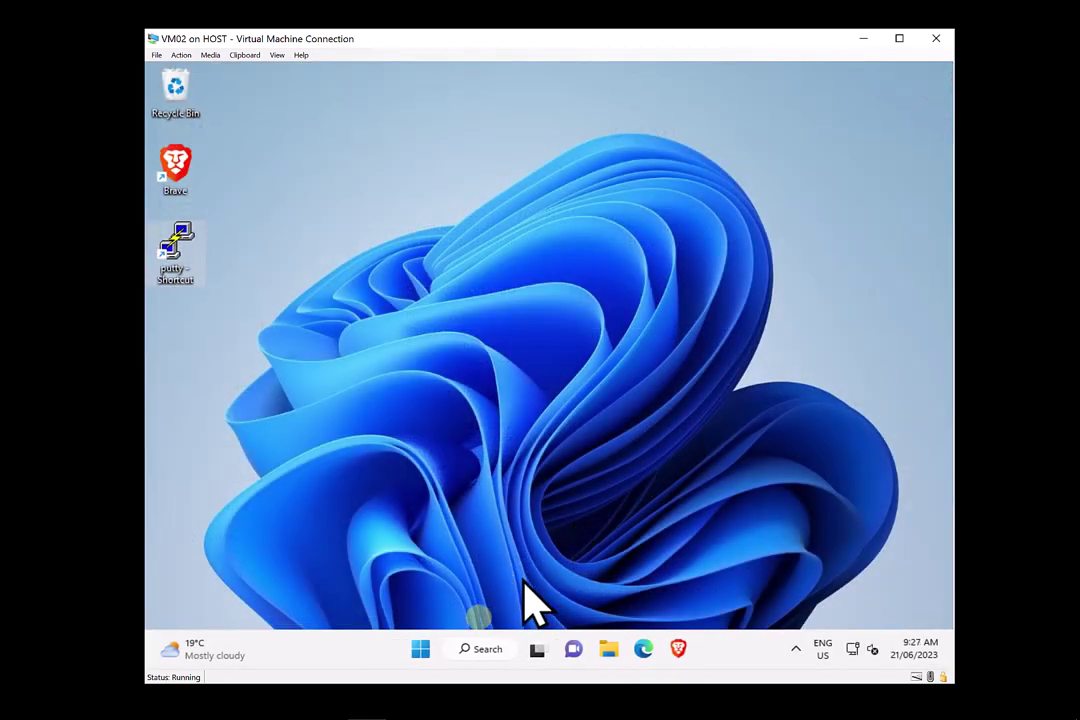
left_click(420, 649)
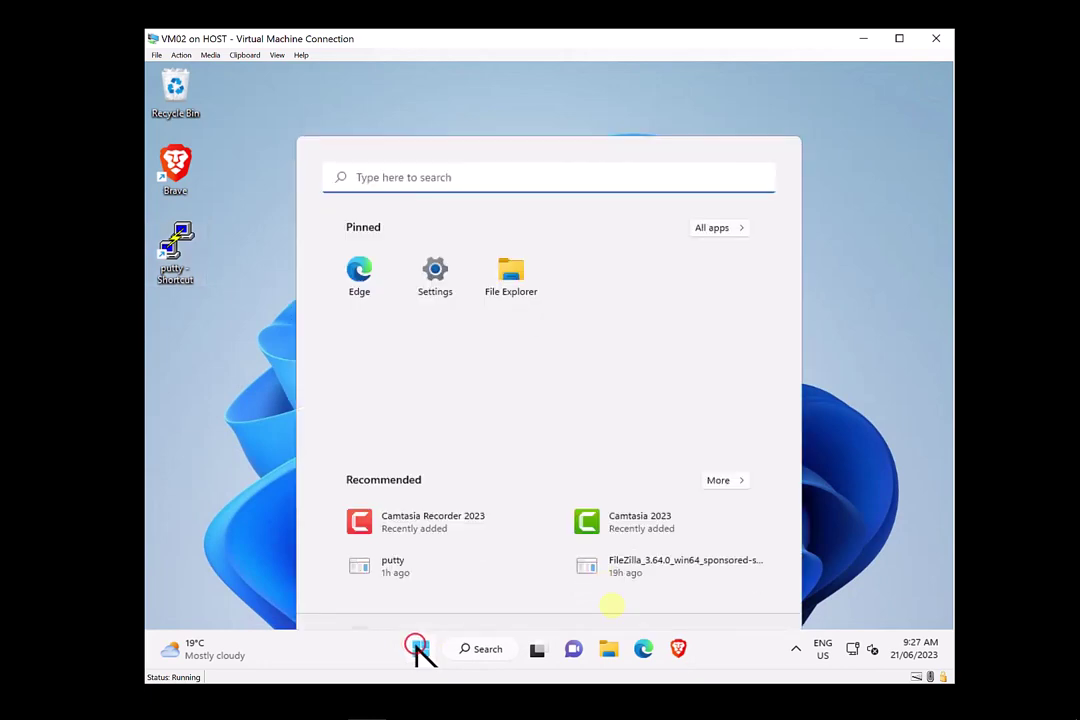
left_click(741, 595)
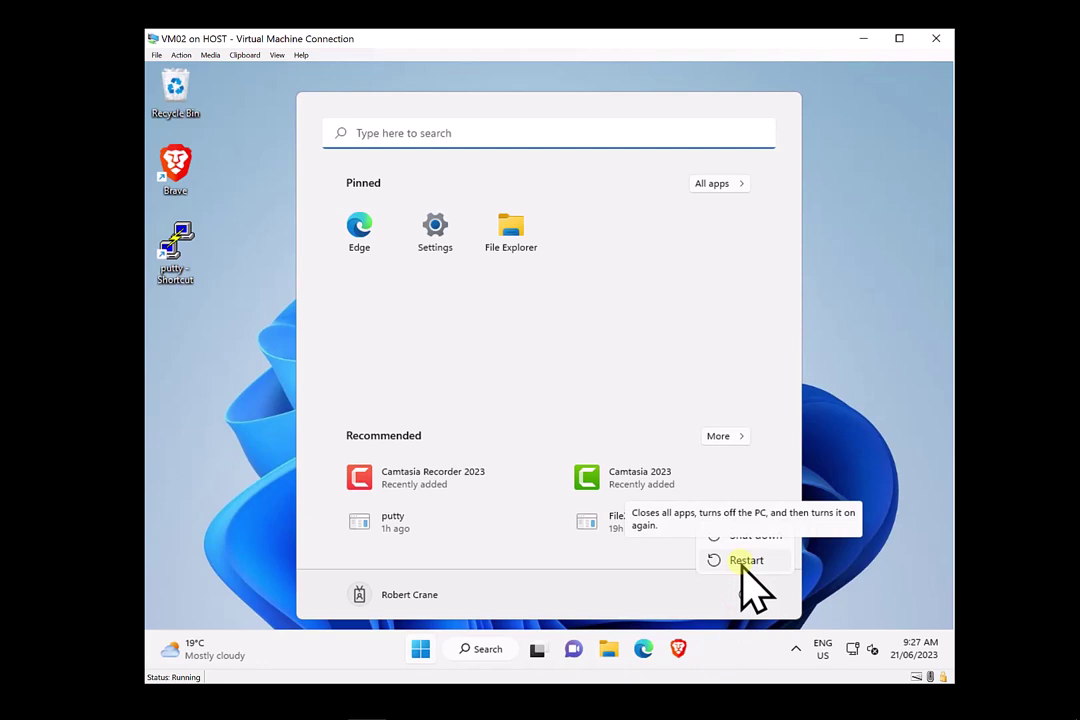
left_click(740, 562)
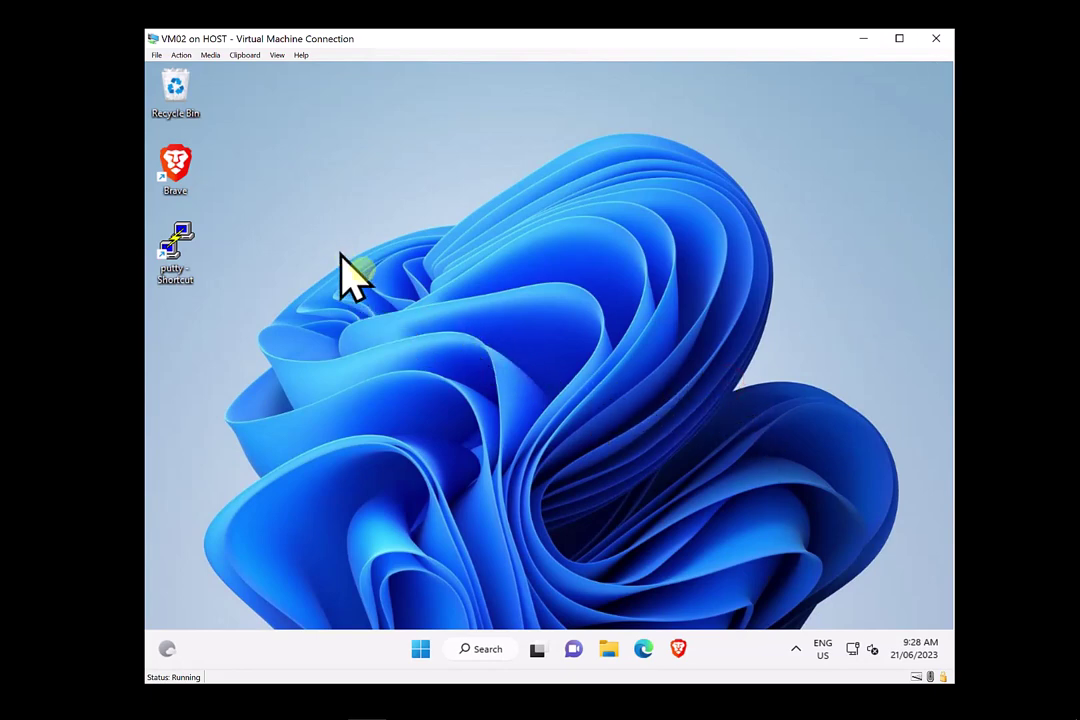
- Check app behavior in audit mode on VM02 by opening and closing Brave, PuTTY and Edge
left_click(686, 648)
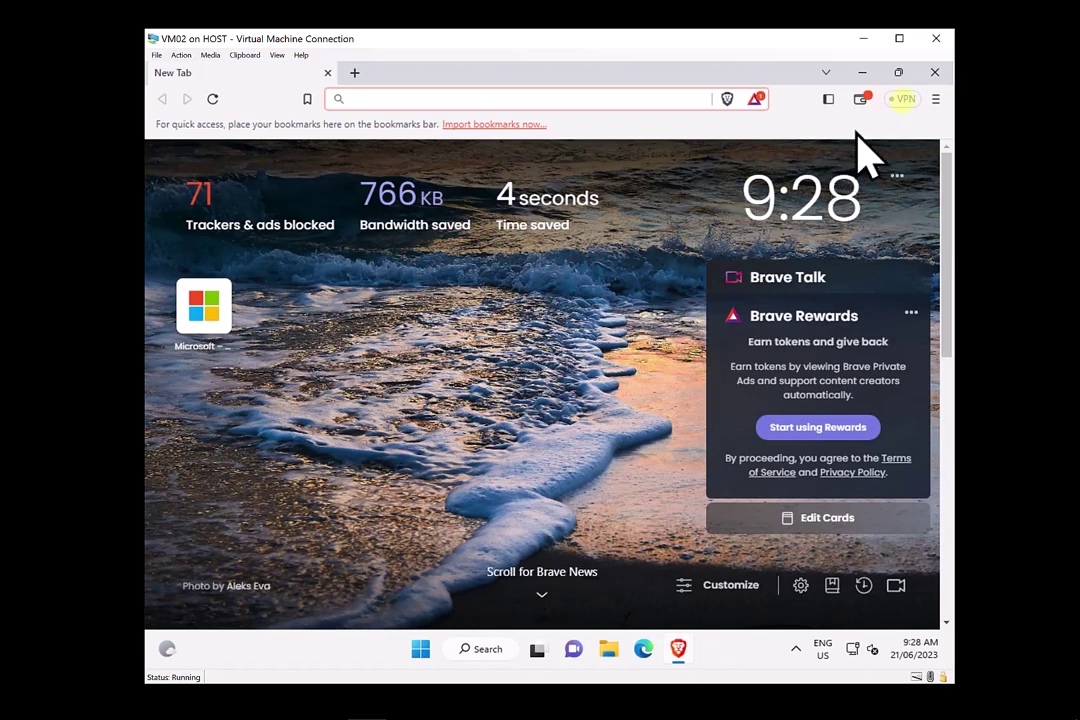
left_click(927, 75)
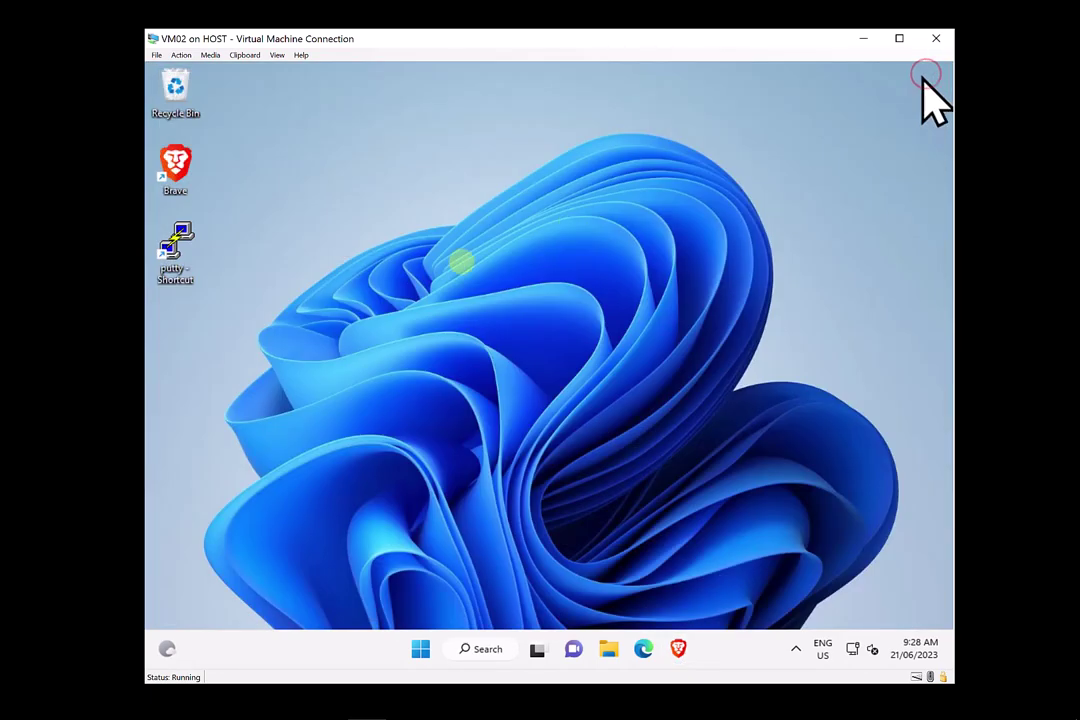
left_click_drag(168, 290, 170, 292)
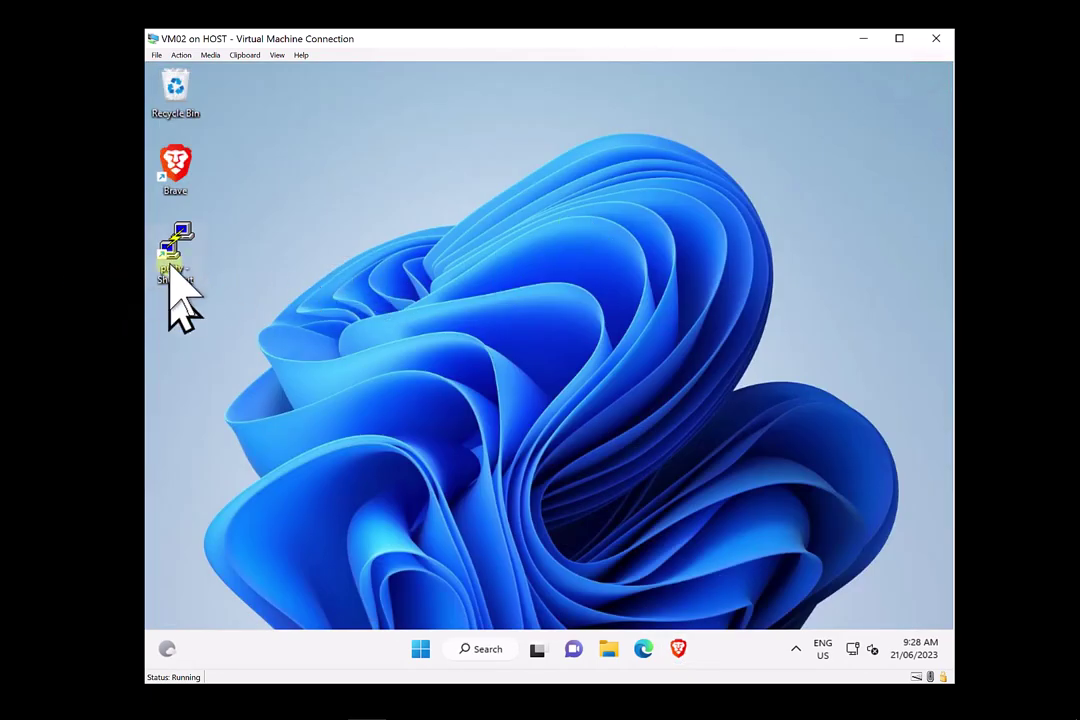
double_click(171, 272)
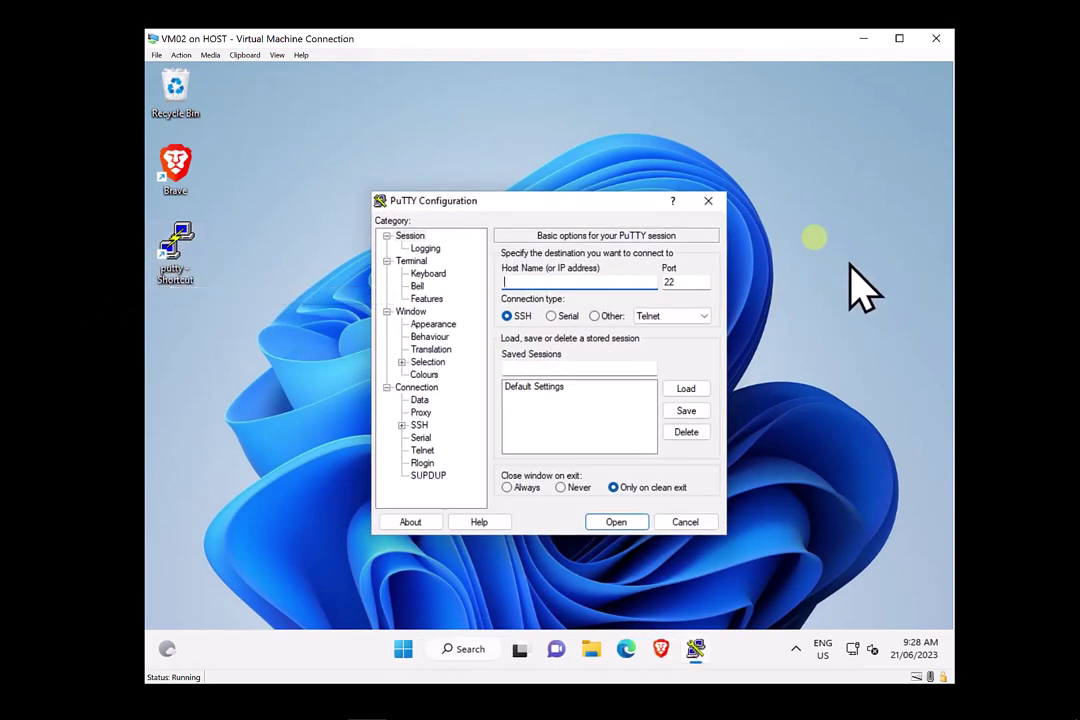
left_click(706, 200)
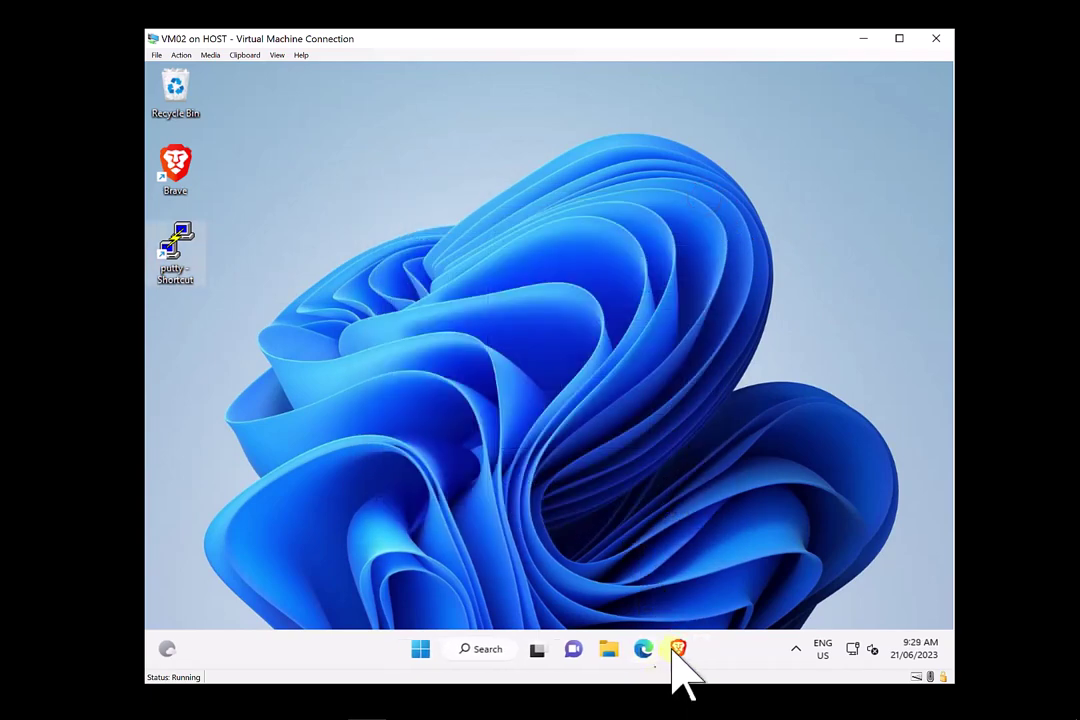
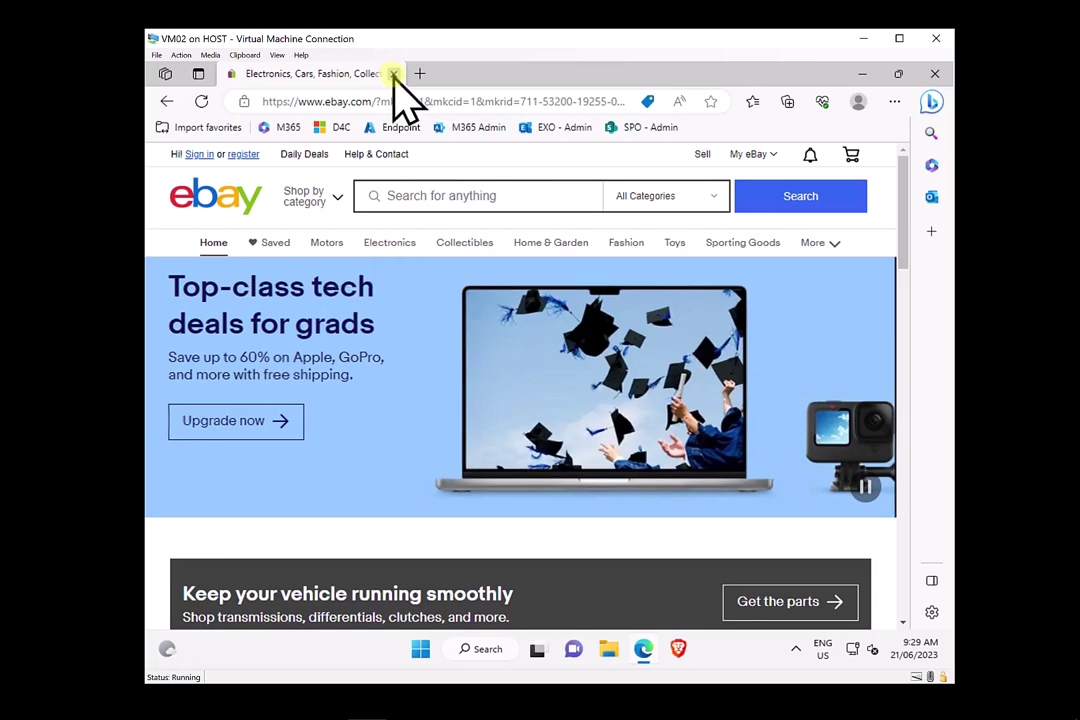
left_click(393, 73)
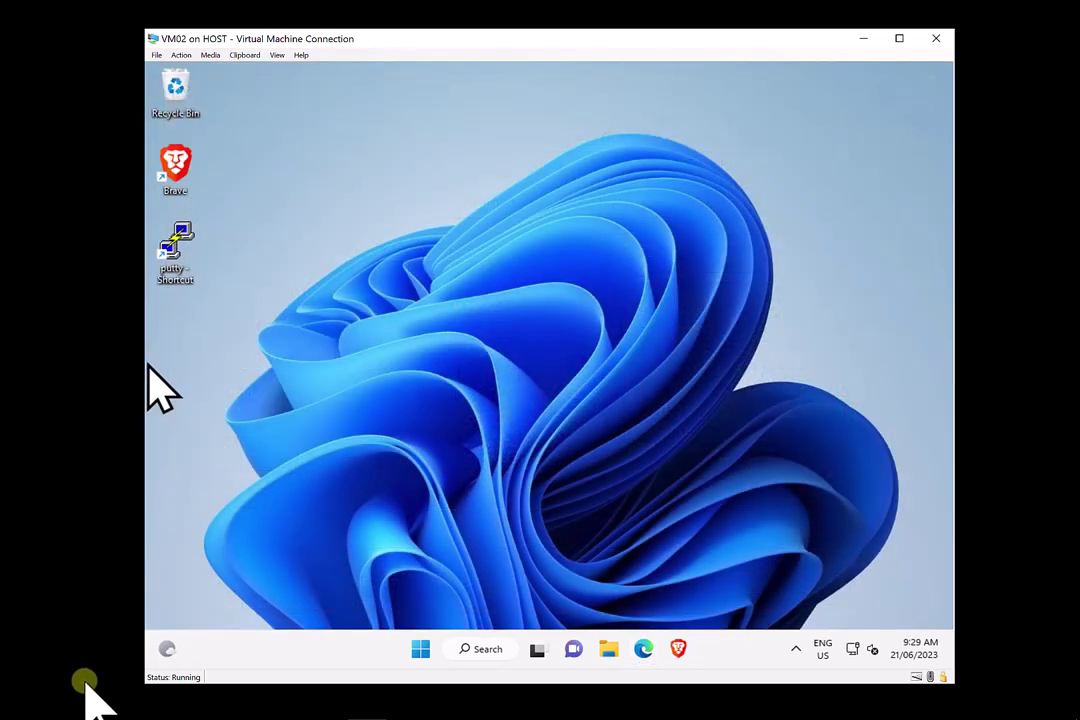
- Switch to the Intune admin center and open the Win 10 Ep profile's Microsoft Defender Application Control settings for editing
mouse_move(92, 704)
left_click(135, 704)
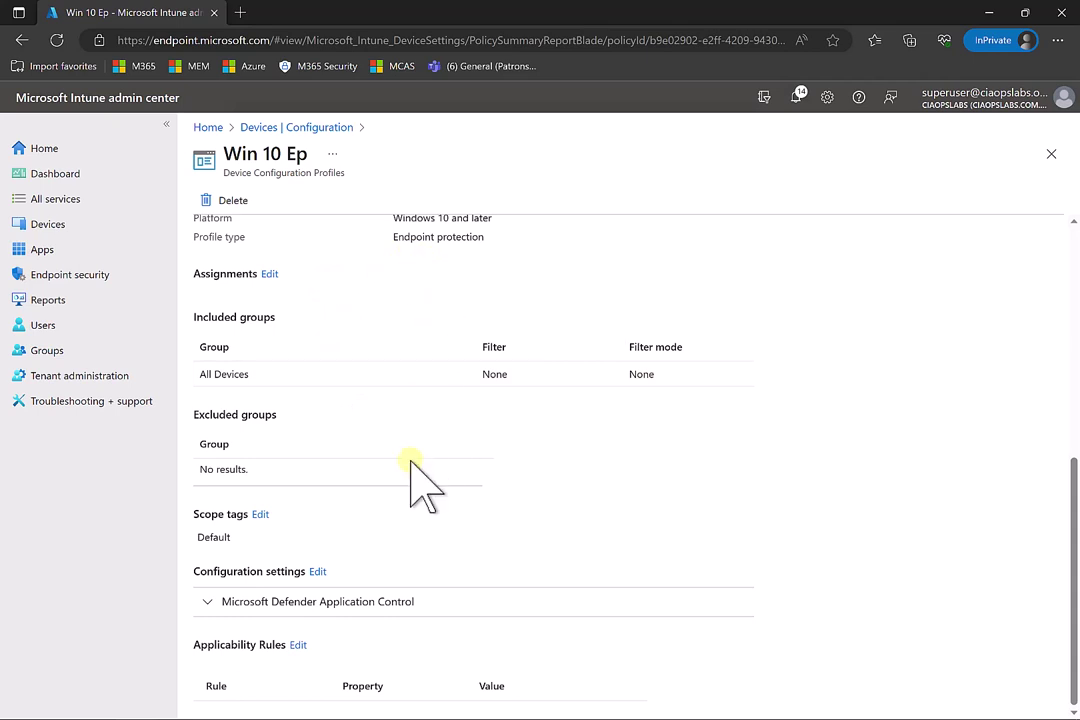
left_click(365, 612)
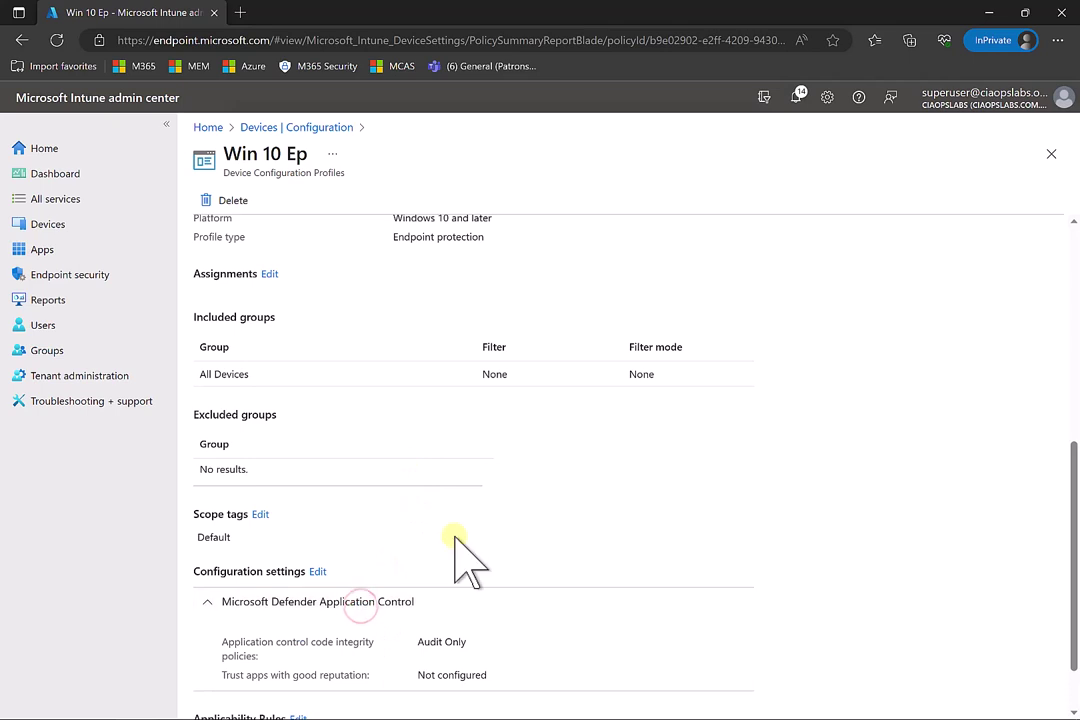
scroll(440, 565, "down", 1)
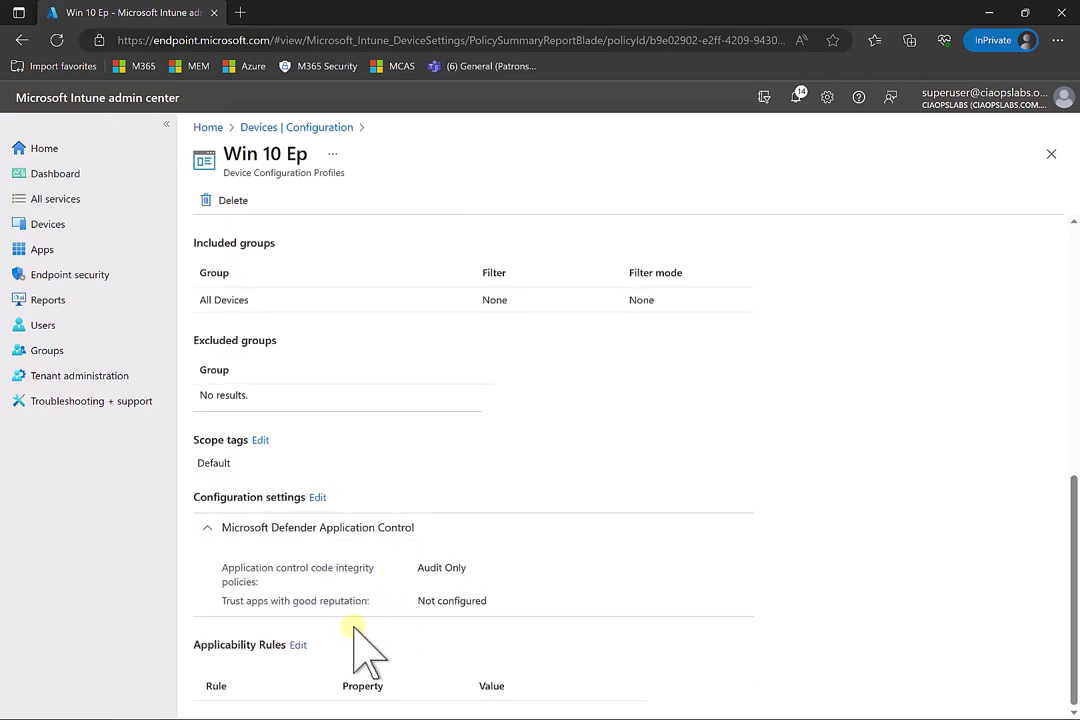
left_click(317, 497)
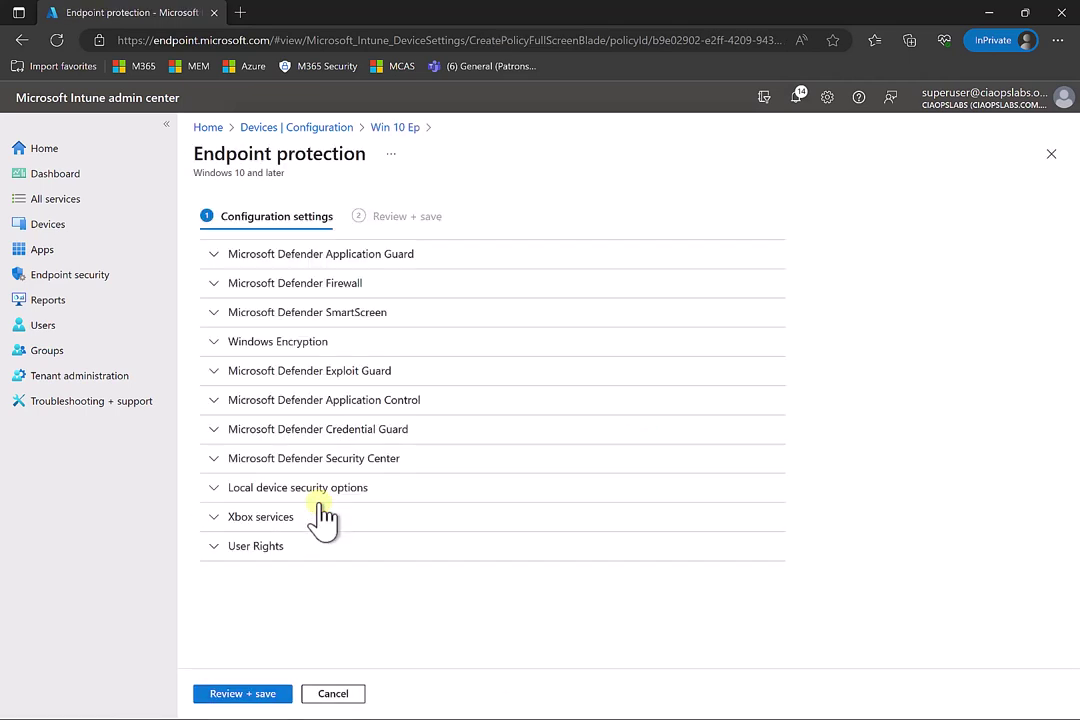
left_click(330, 408)
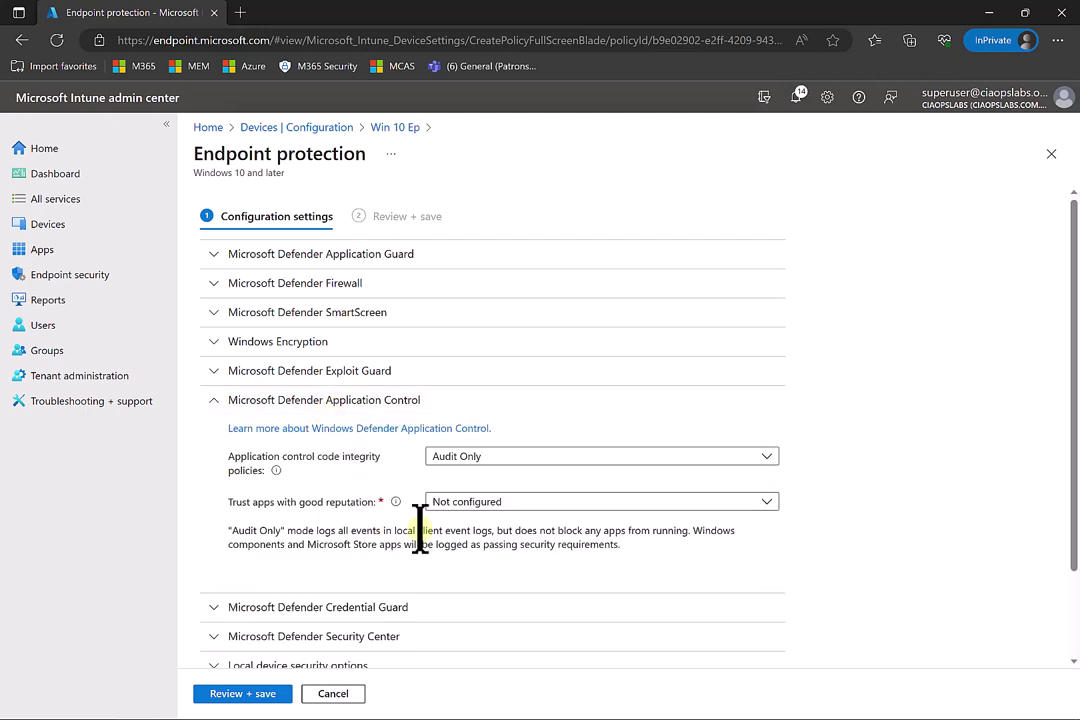
- Try Enforce with Trust apps with good reputation set to Enable, and return the application control code integrity policies to Audit Only
left_click(457, 460)
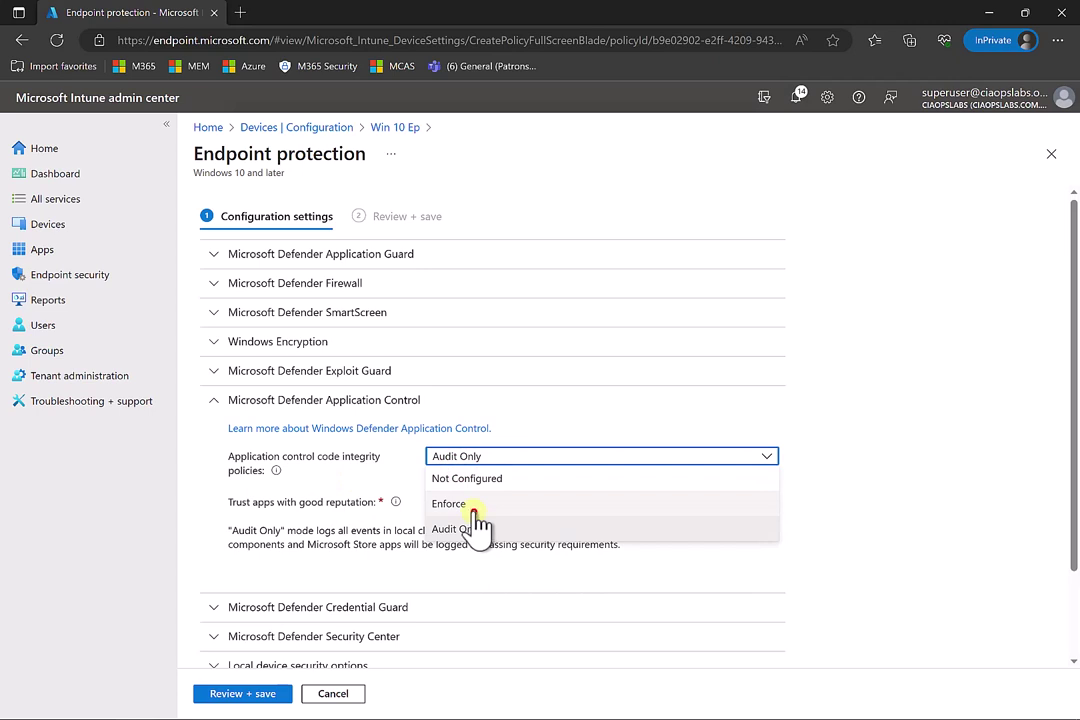
left_click(472, 505)
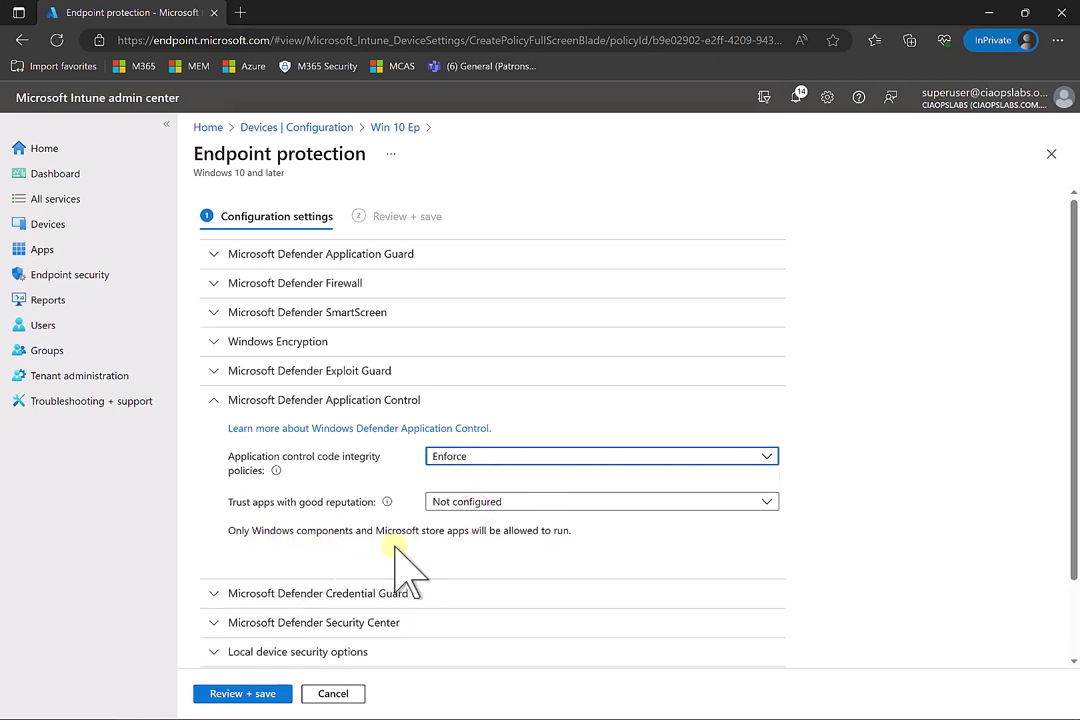
left_click(484, 508)
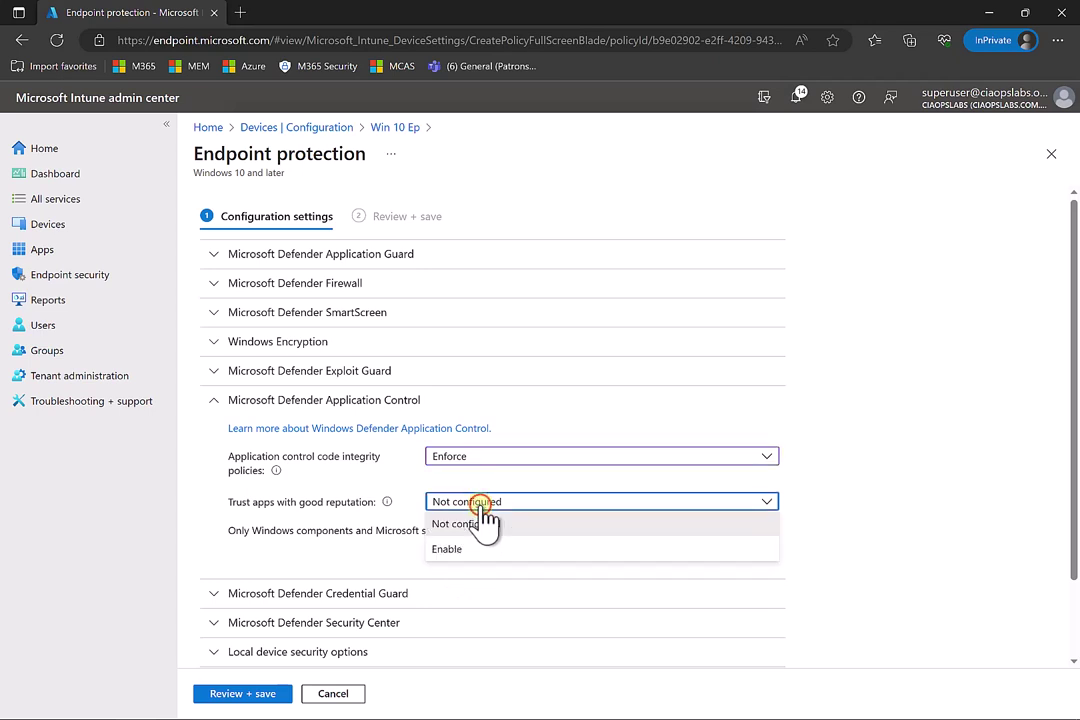
left_click(470, 553)
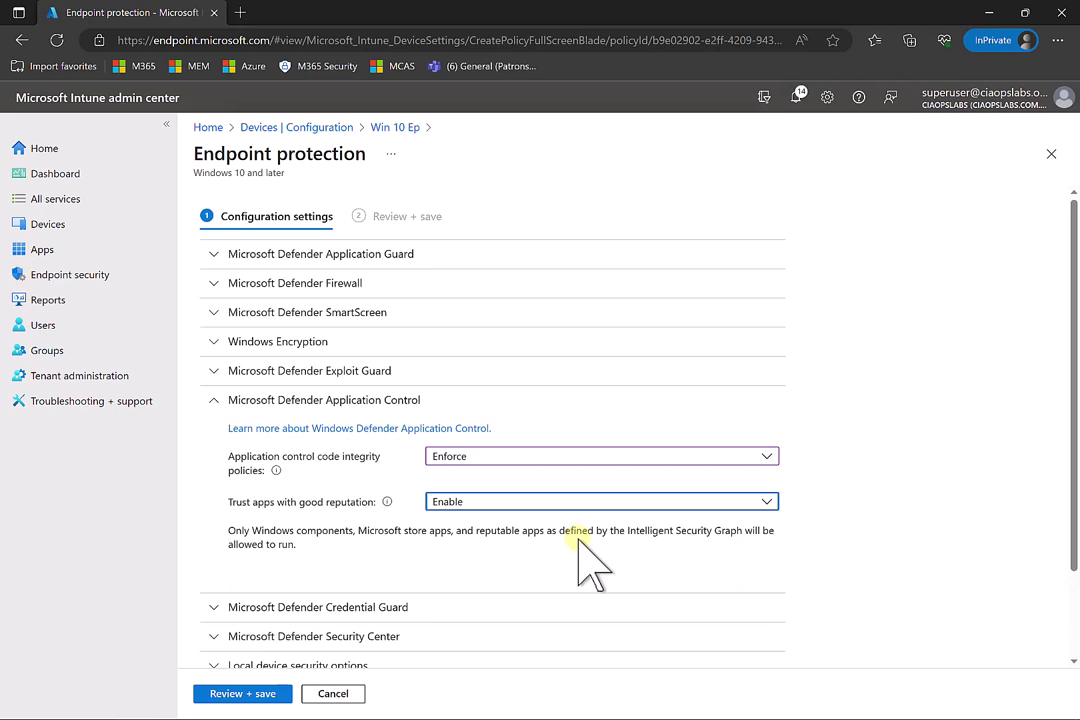
left_click(768, 468)
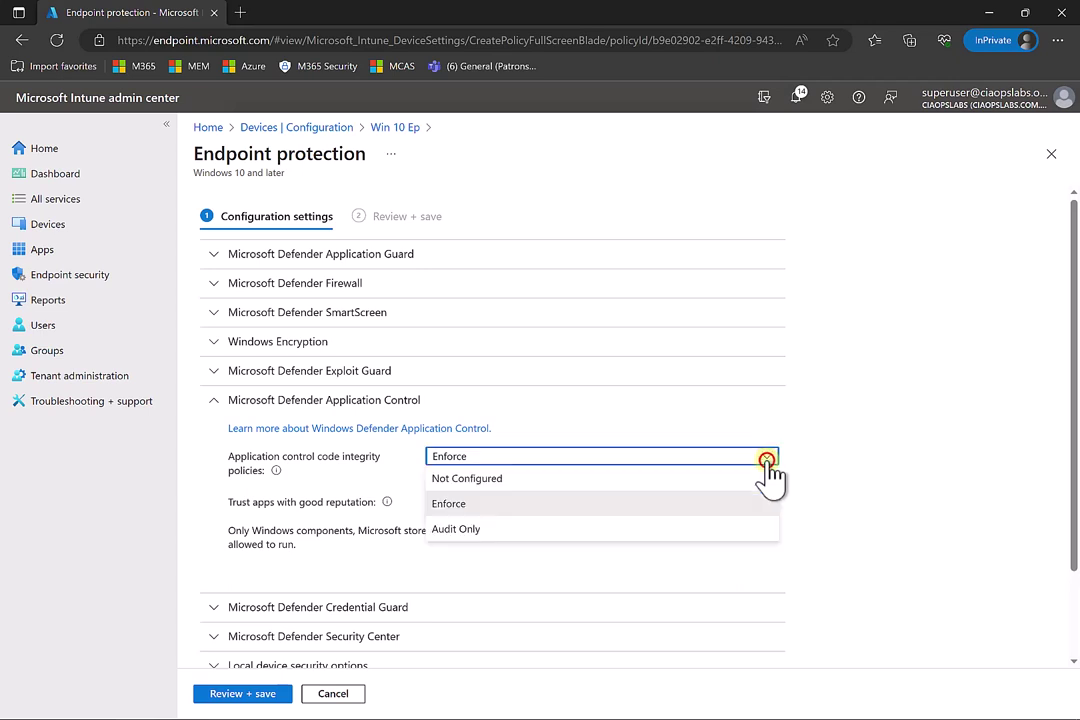
left_click(467, 529)
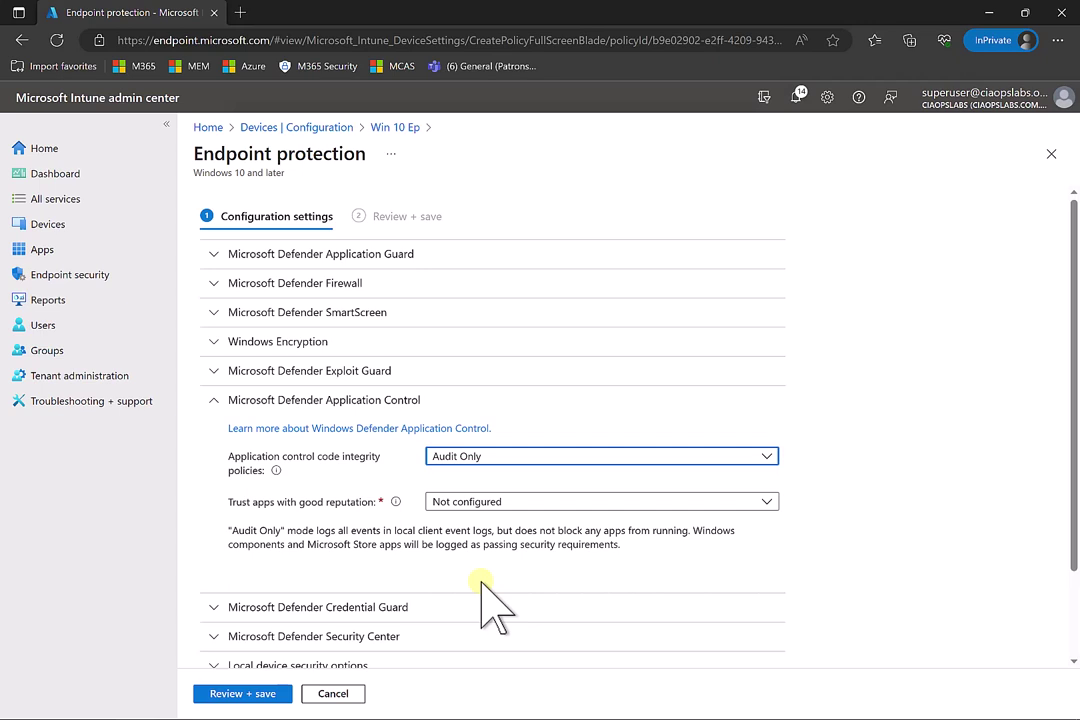
- Set application control code integrity policies to Enforce and Trust apps with good reputation to Enable
left_click(513, 467)
left_click(478, 518)
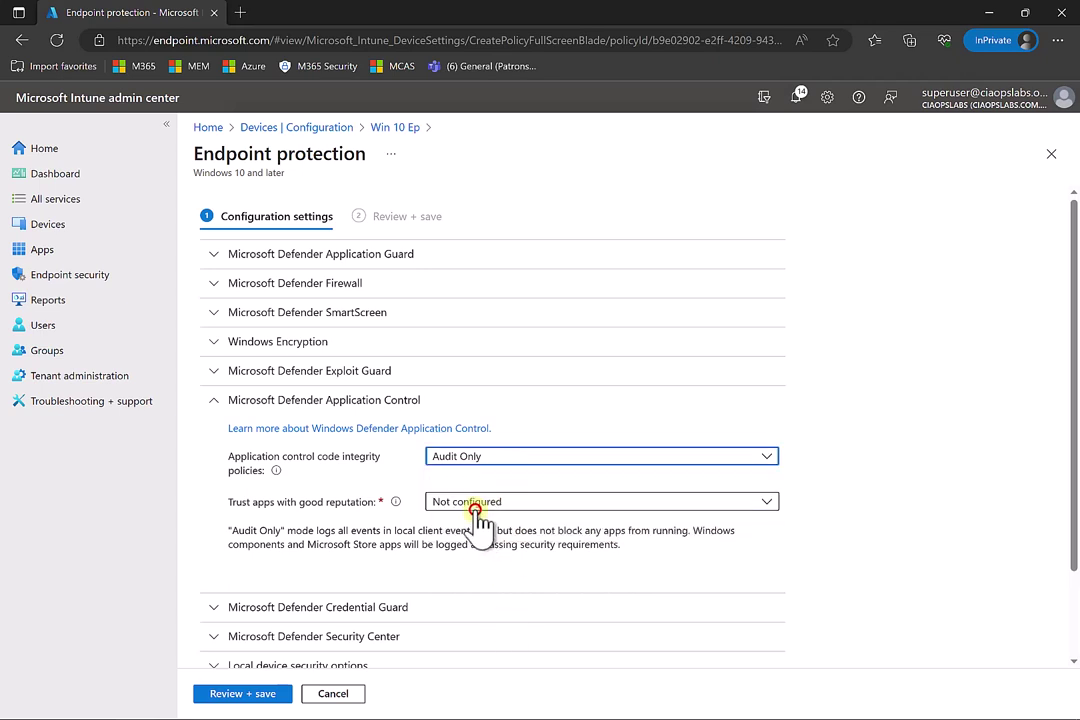
left_click(480, 506)
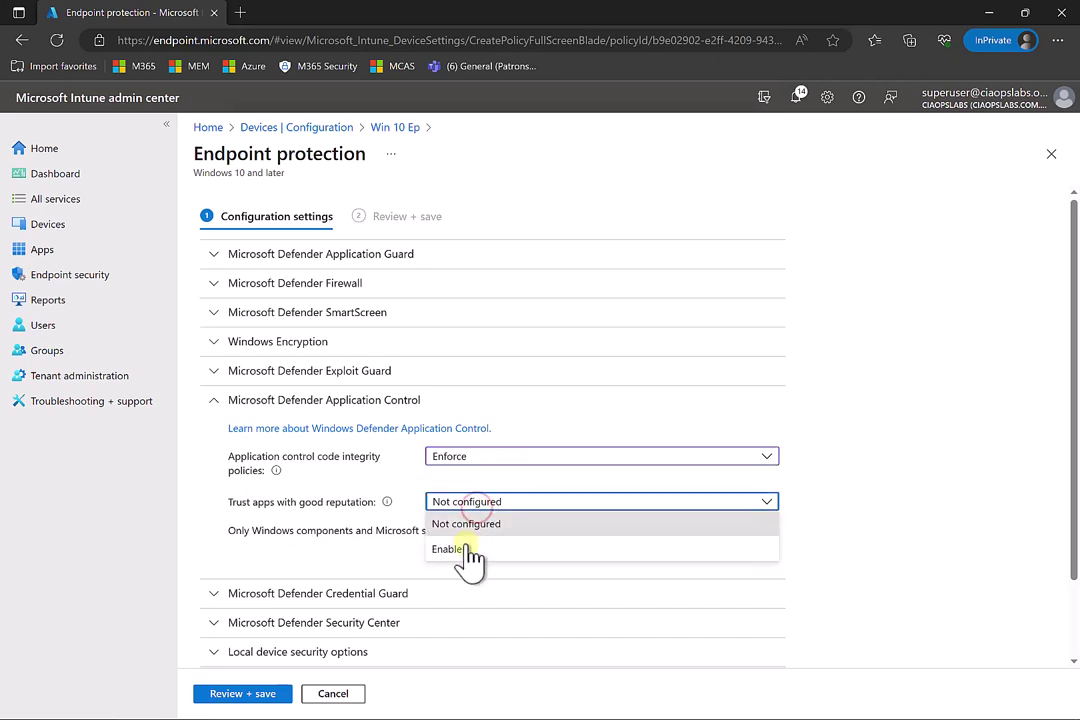
left_click(467, 552)
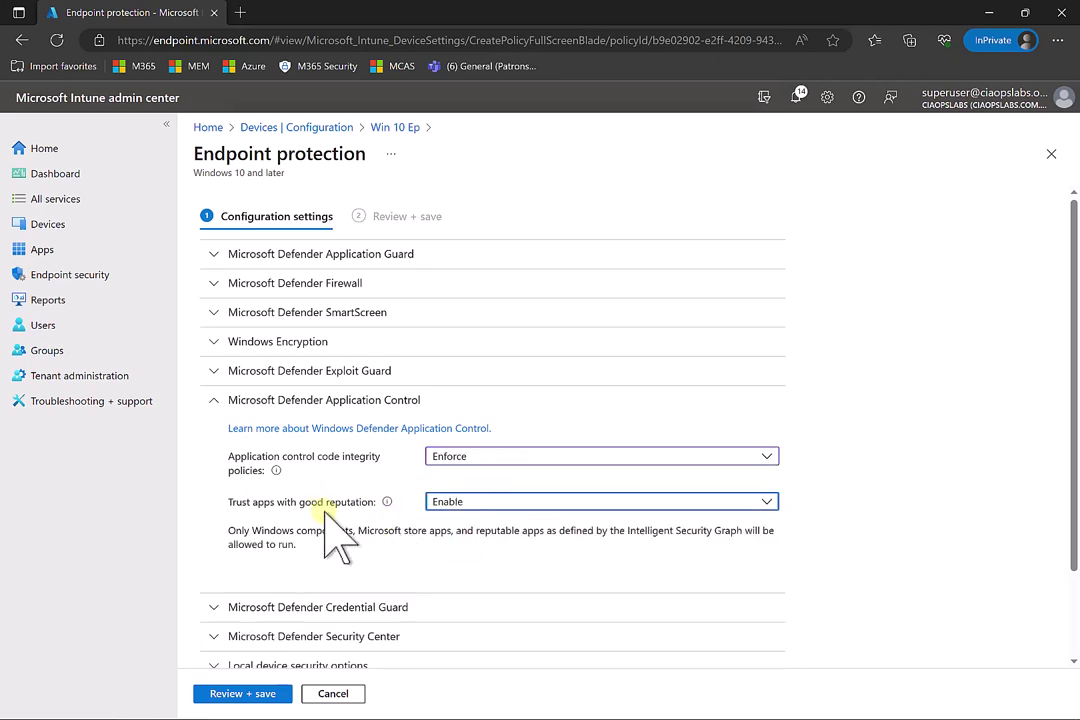